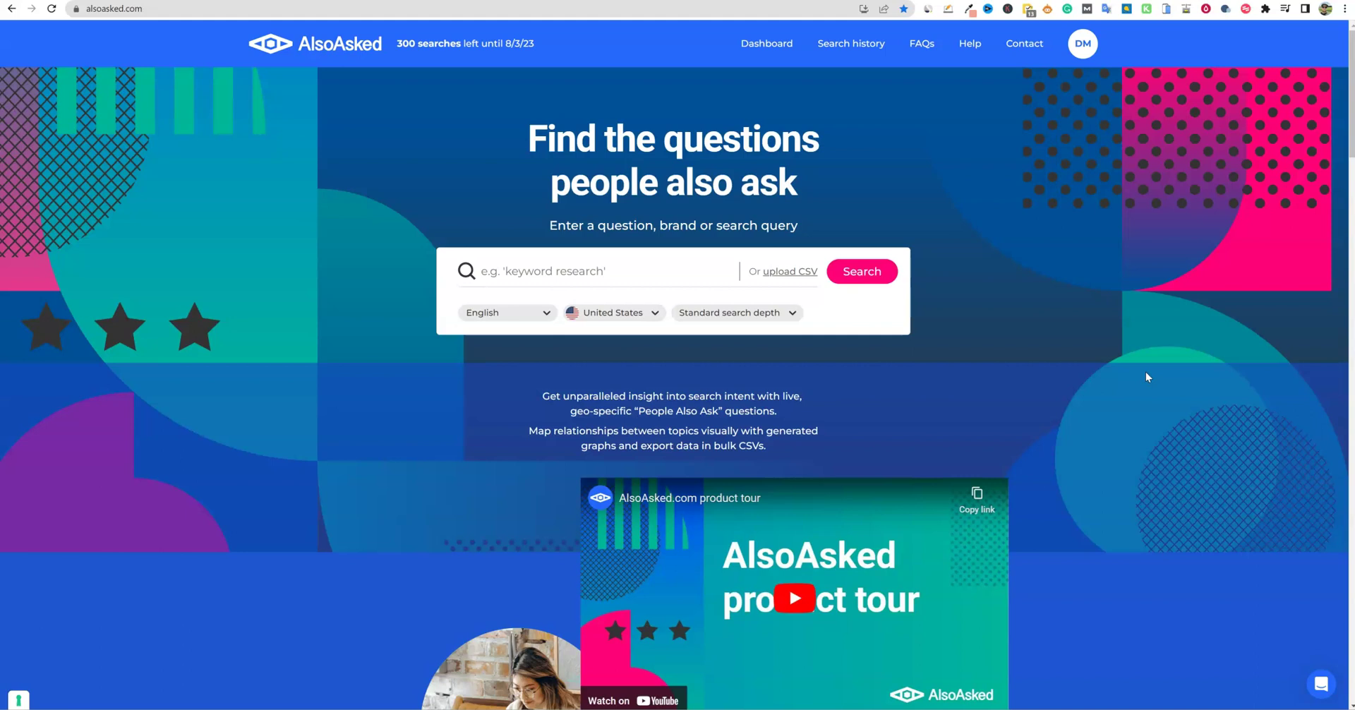
- Search Google in a new tab for "how to start an organic vegetable garden"
key(ctrl+t)
click(671, 213)
text(how to start an org)
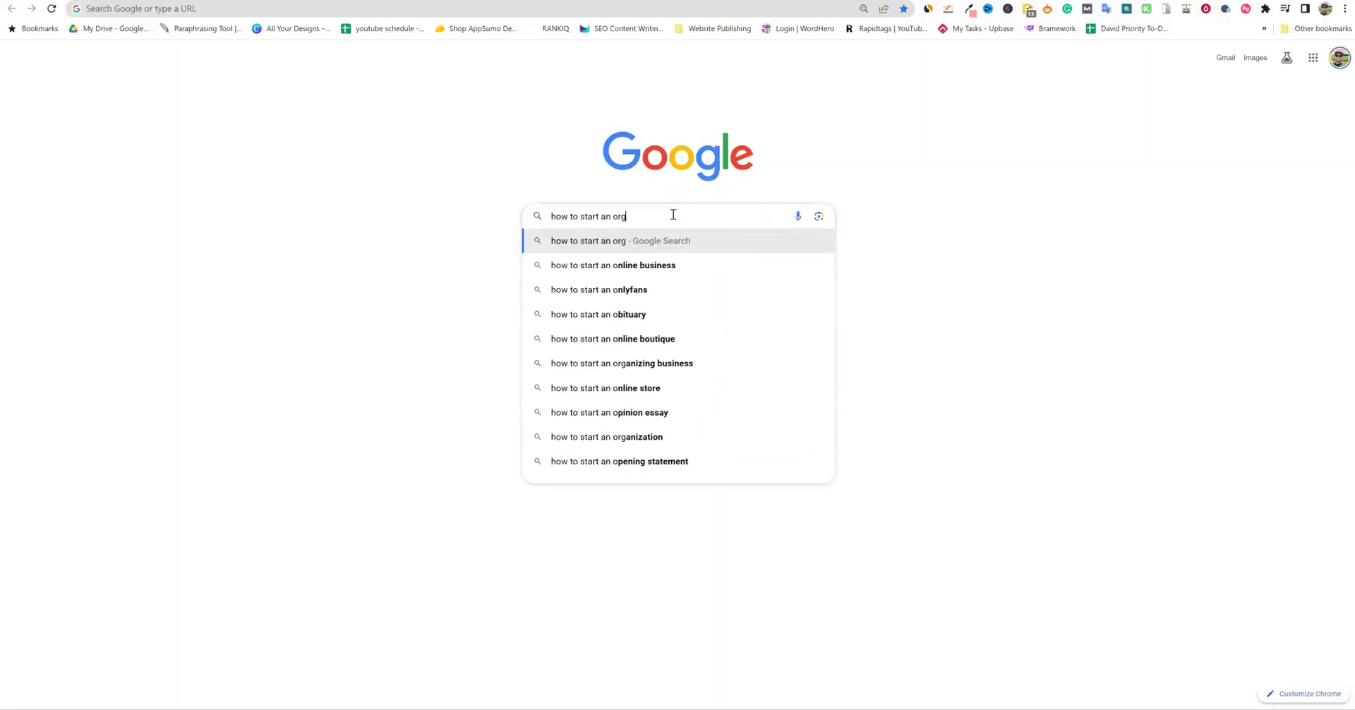
text(anic)
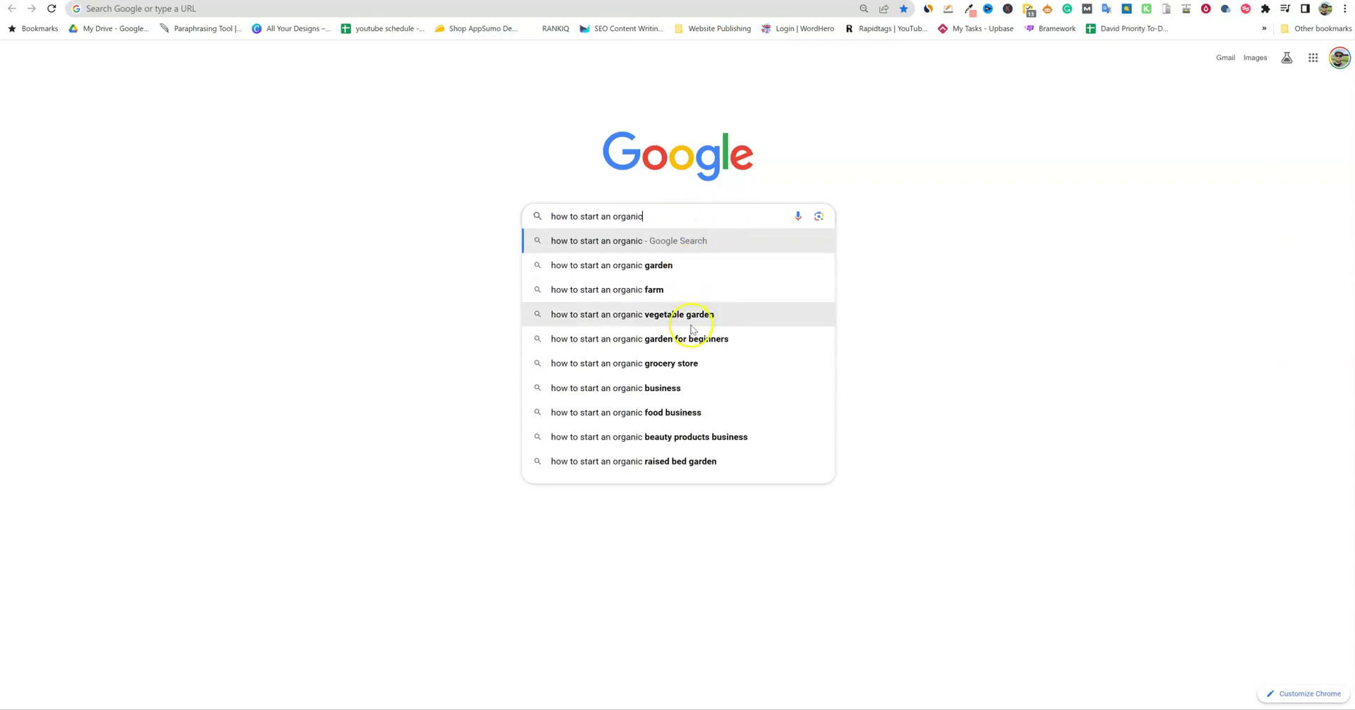
click(691, 319)
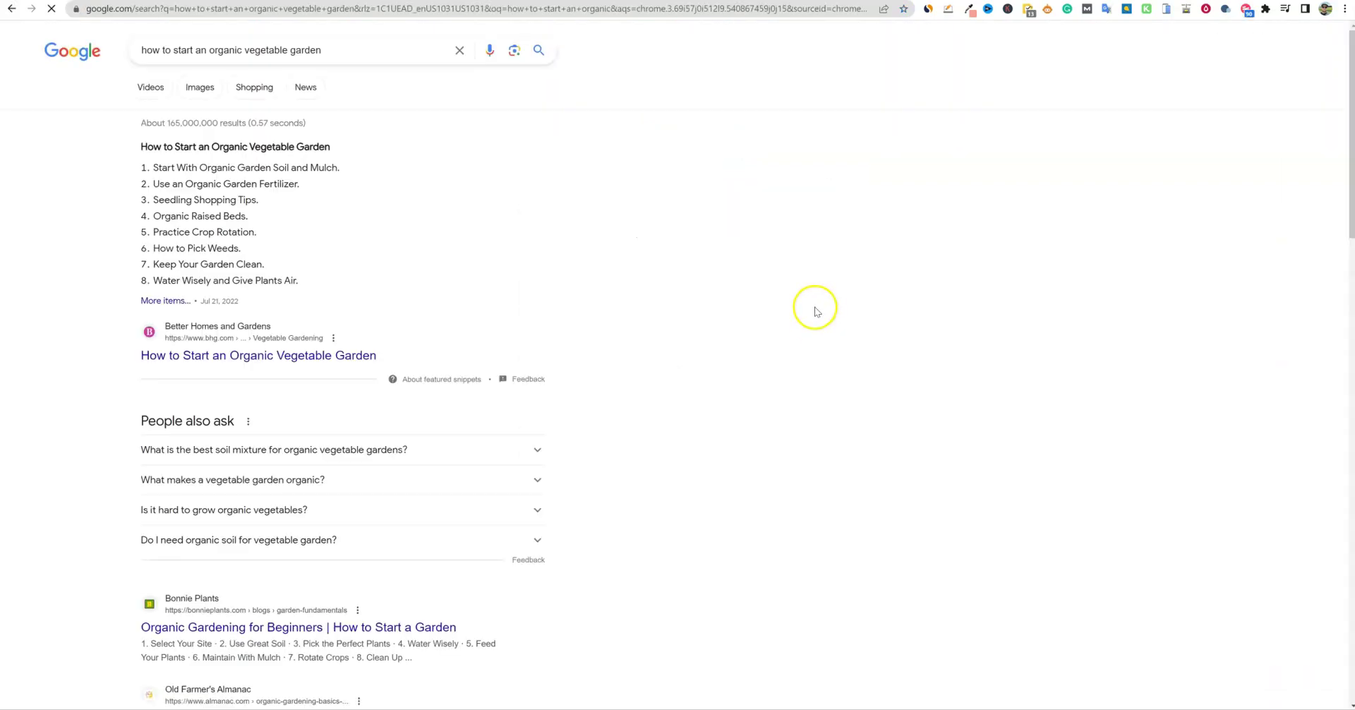
- Expand and collapse "What is the best soil mixture for organic vegetable gardens?" twice under People also ask to load more questions
scroll(357, 331, down, 3)
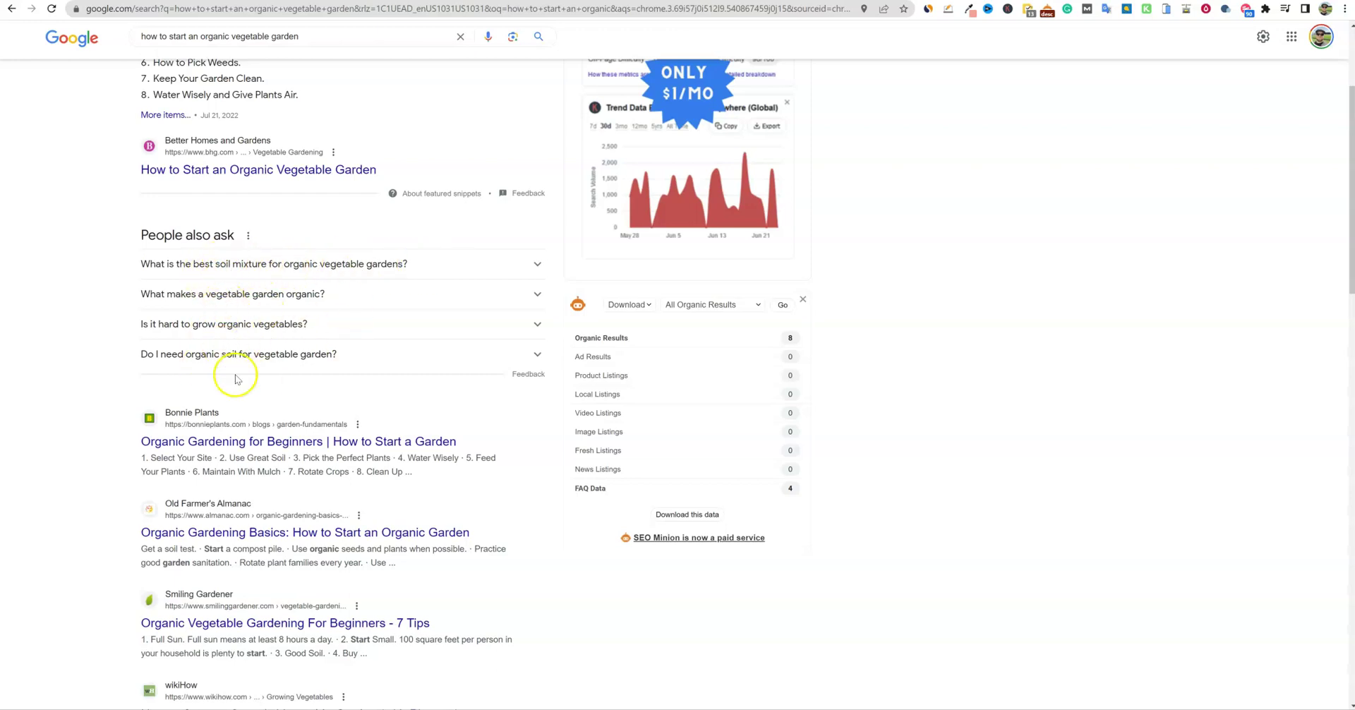
click(538, 266)
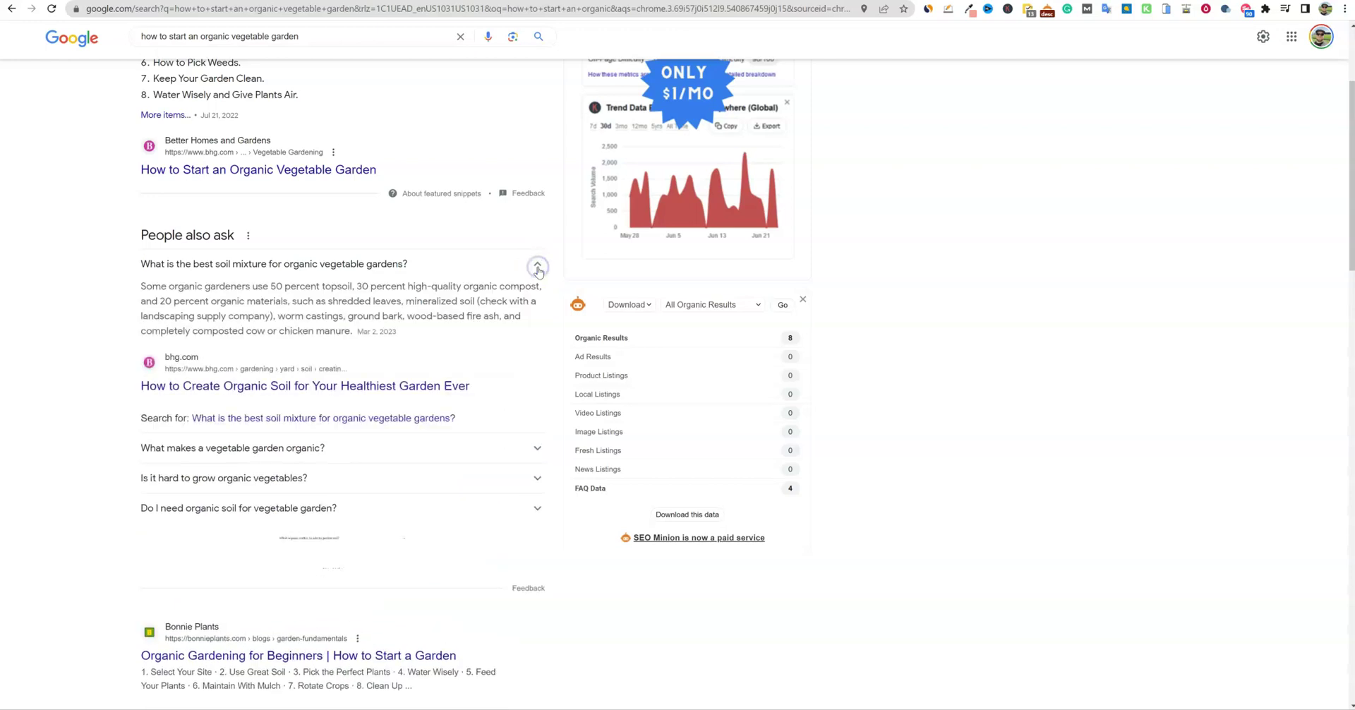
click(538, 266)
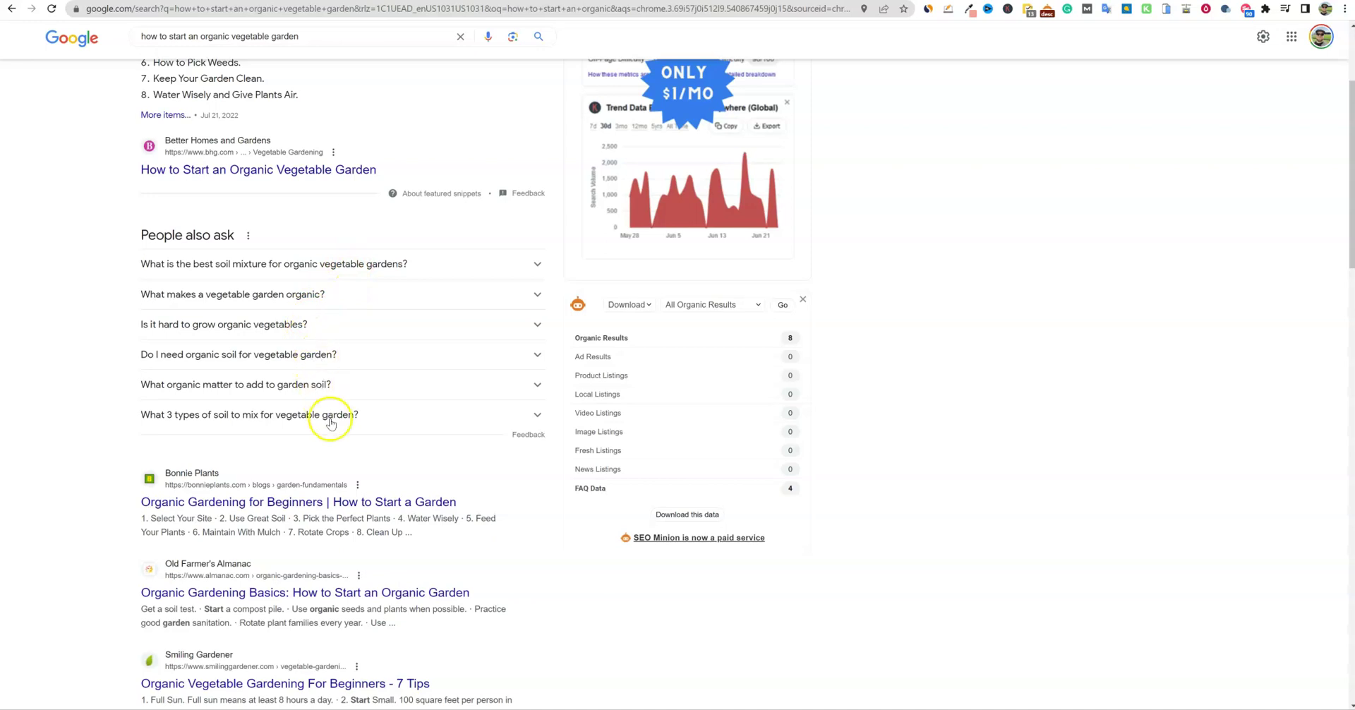
click(538, 266)
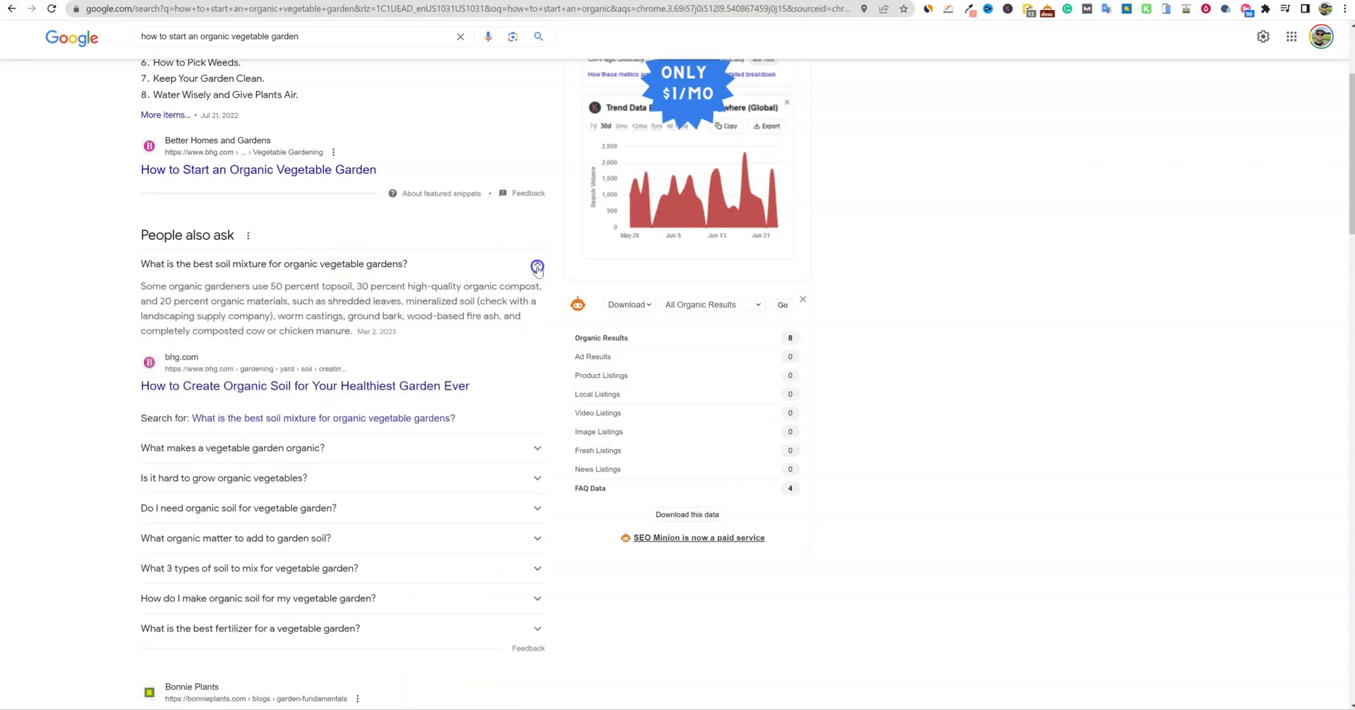
click(537, 267)
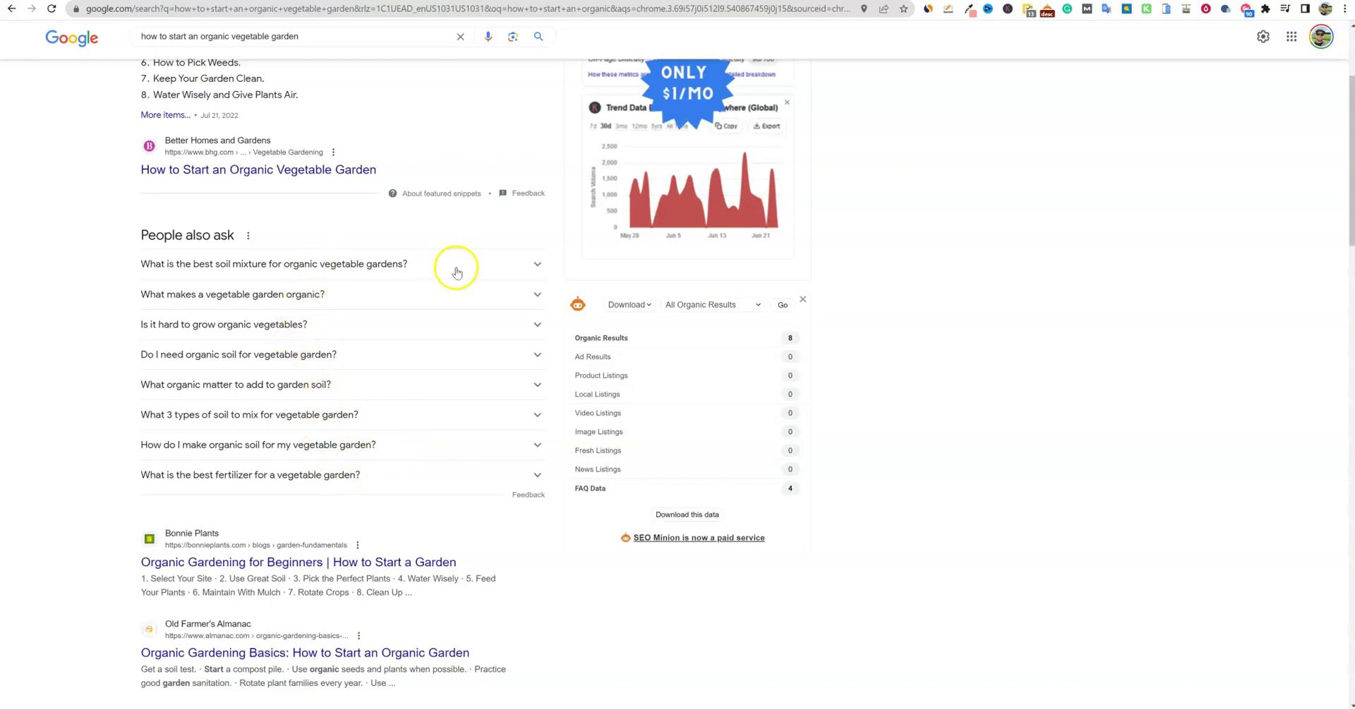
- Load further related questions by expanding and collapsing "What 3 types of soil to mix for vegetable garden?" and "What is the difference between garden soil and planting mix?"
click(537, 415)
click(536, 415)
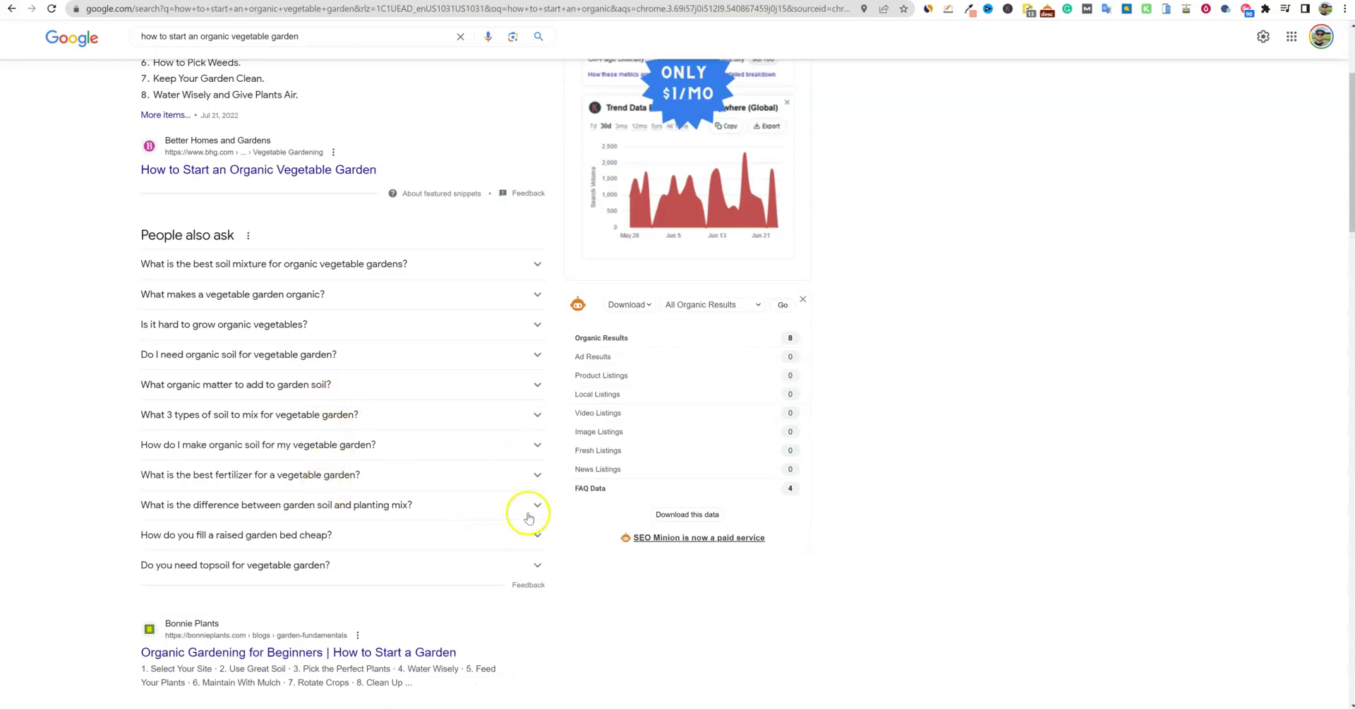
click(529, 508)
click(537, 506)
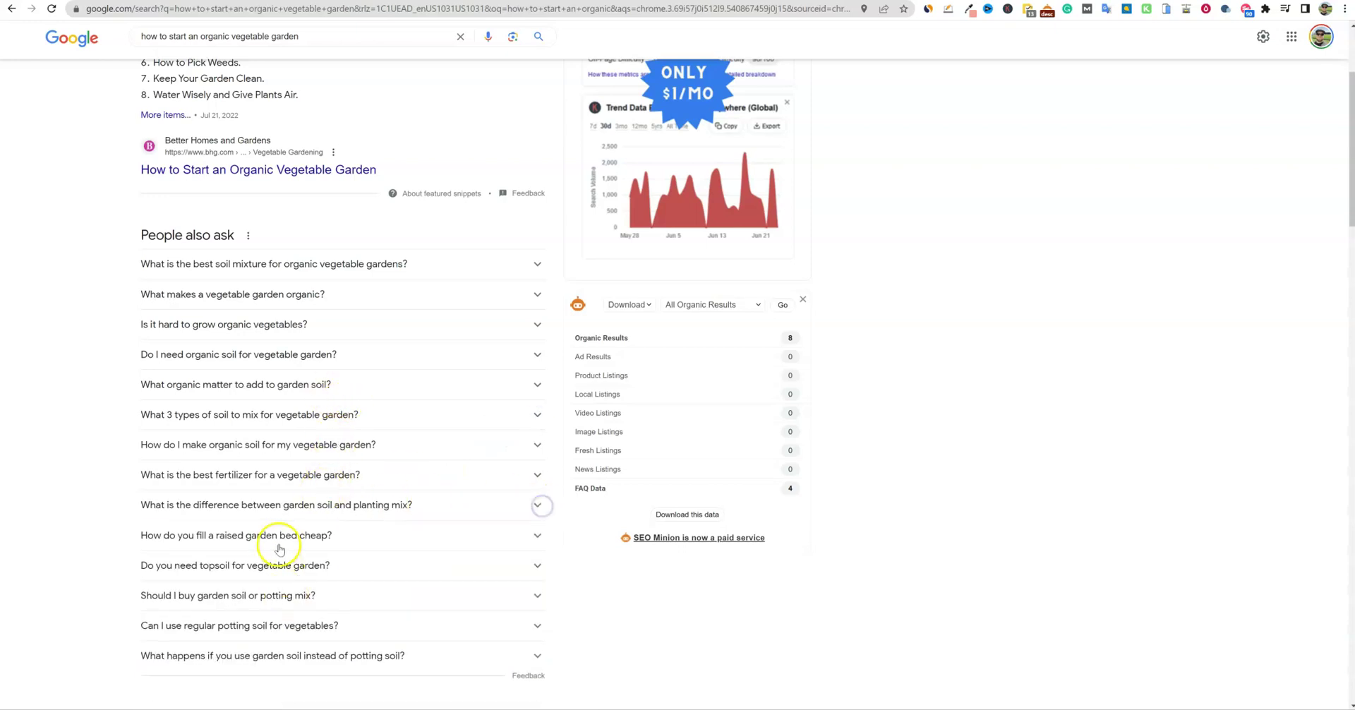
scroll(280, 550, down, 2)
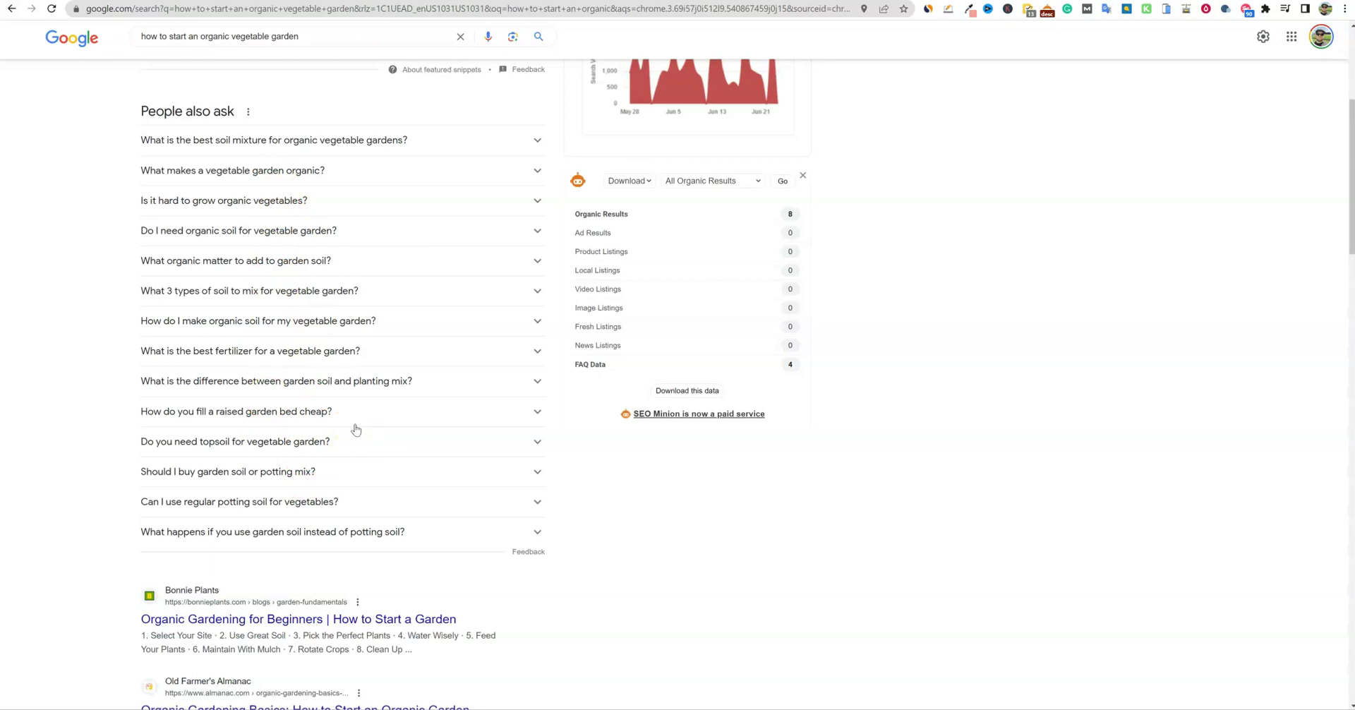
- Highlight the expanded list of People also ask questions, and select the full query text in the Google search box
click(347, 513)
drag(406, 531, 140, 128)
click(893, 442)
scroll(434, 350, up, 5)
drag(353, 55, 132, 56)
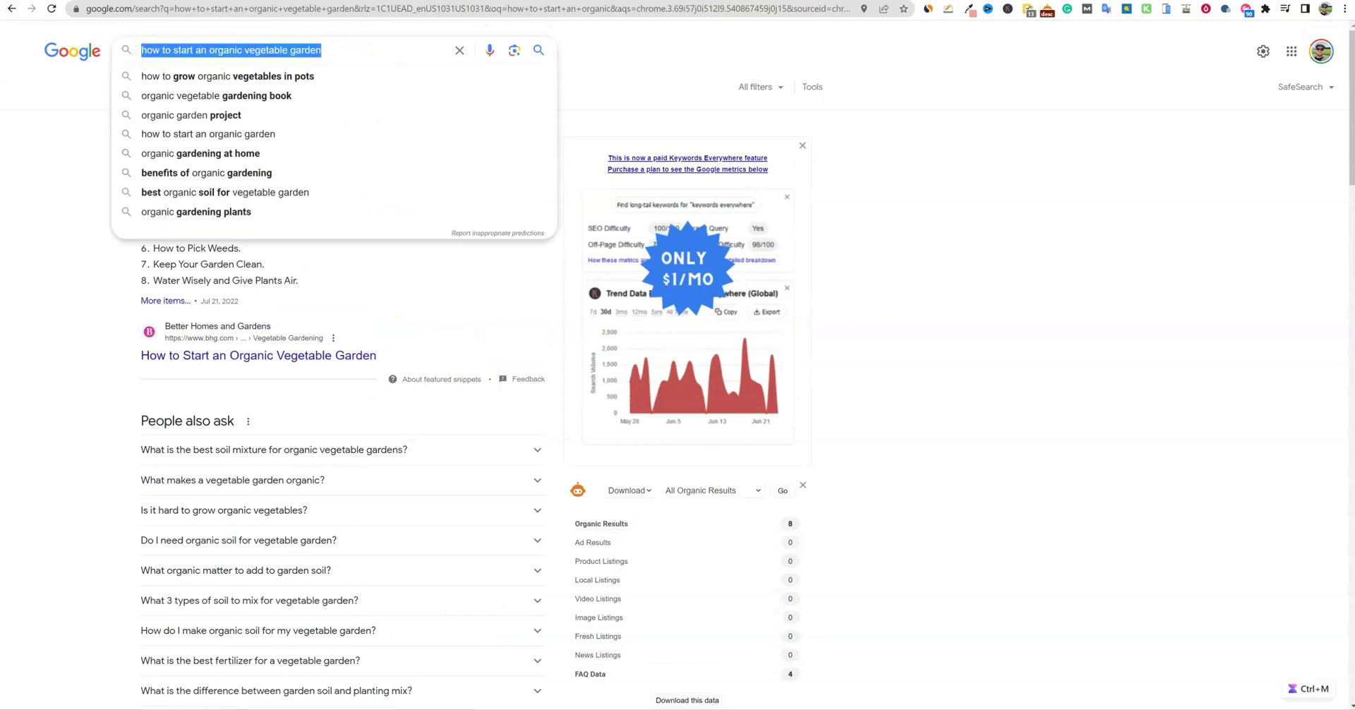
- Switch back to AlsoAsked and log out of the account
key(ctrl+Tab)
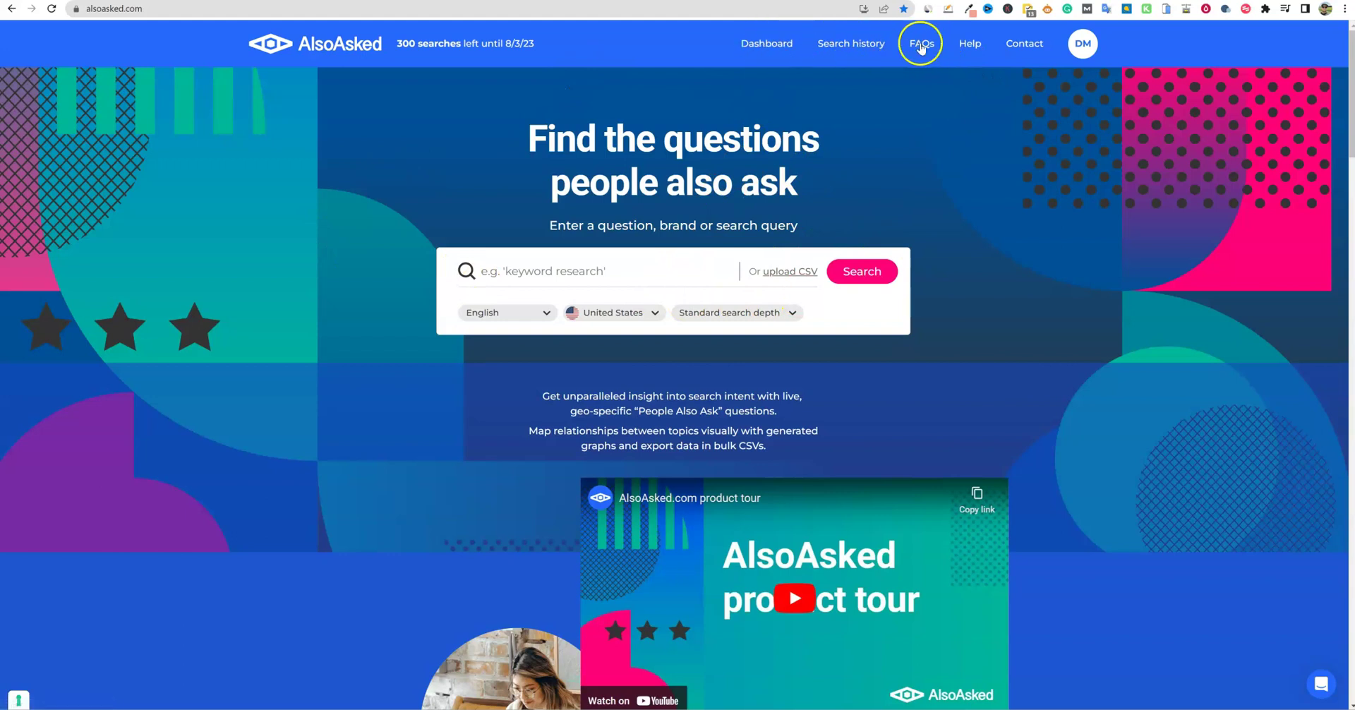
click(1083, 43)
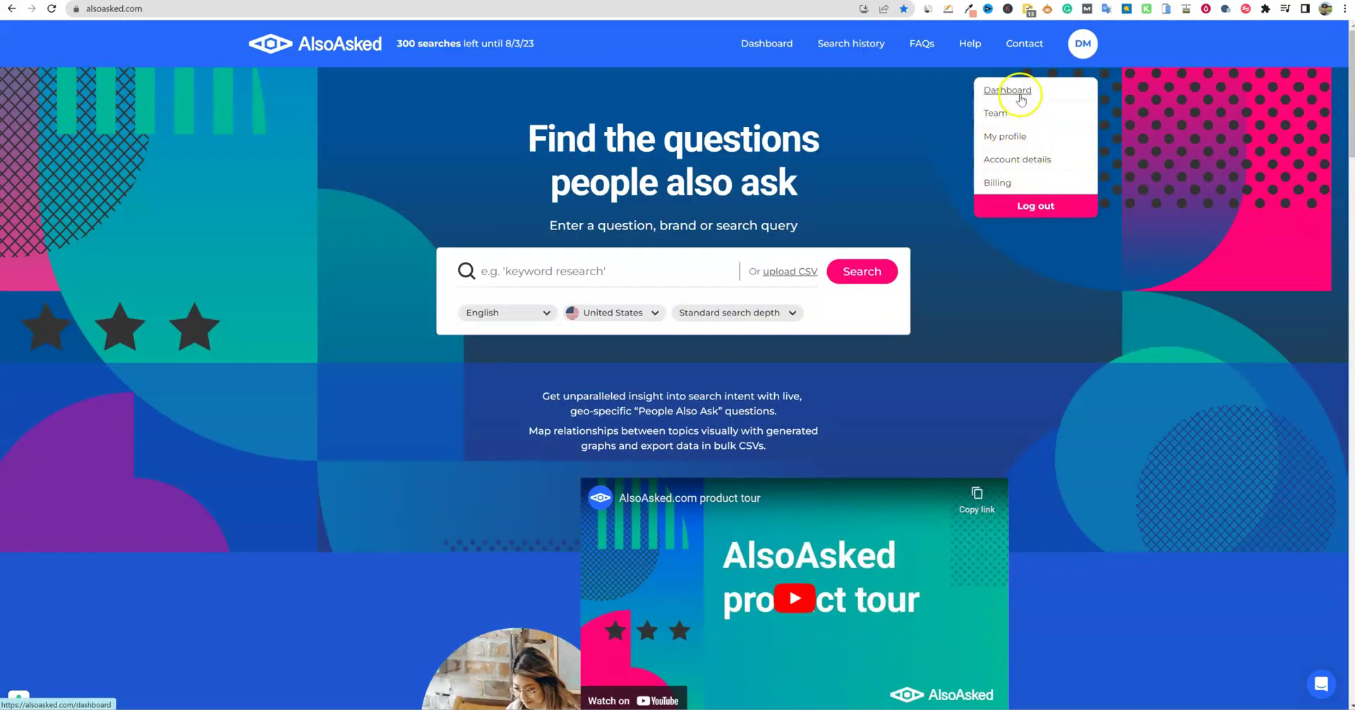
click(1046, 203)
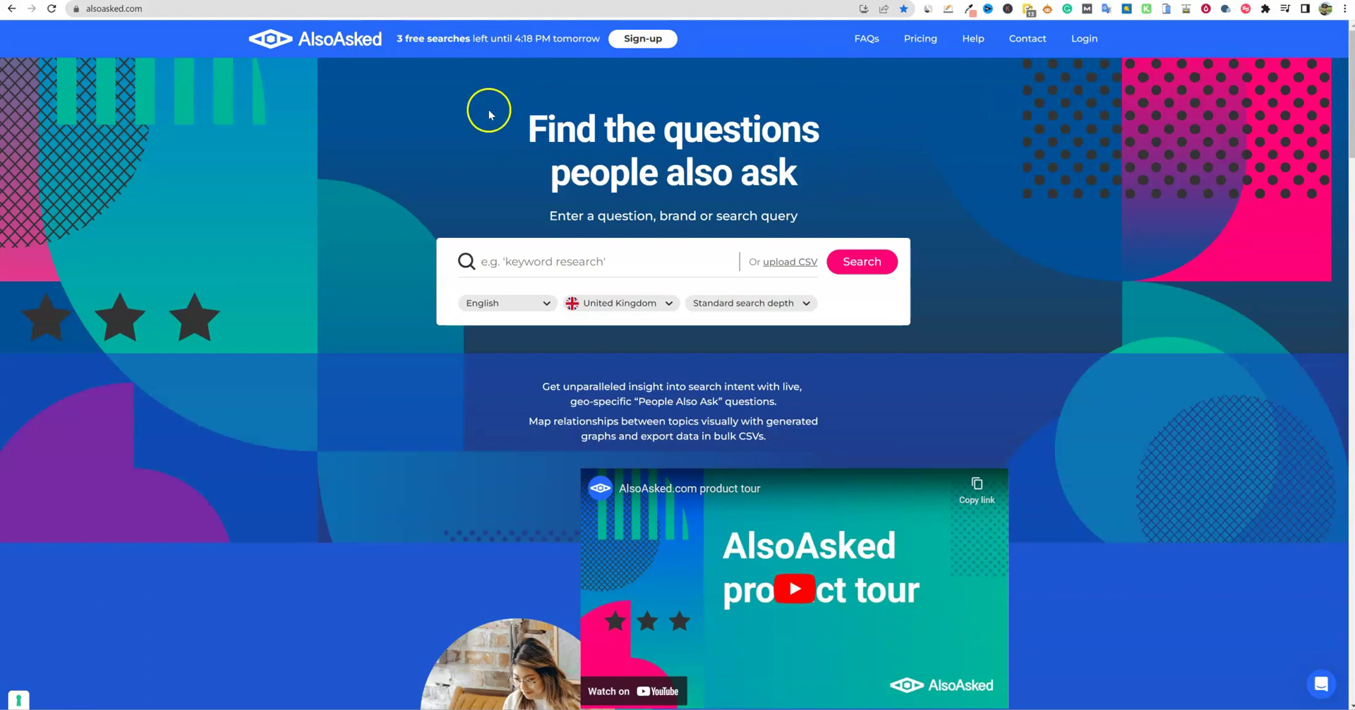
- Open the pricing page and compare the searches, features and monthly prices of the Basic, Lite and Pro plans
click(920, 39)
scroll(817, 268, down, 1)
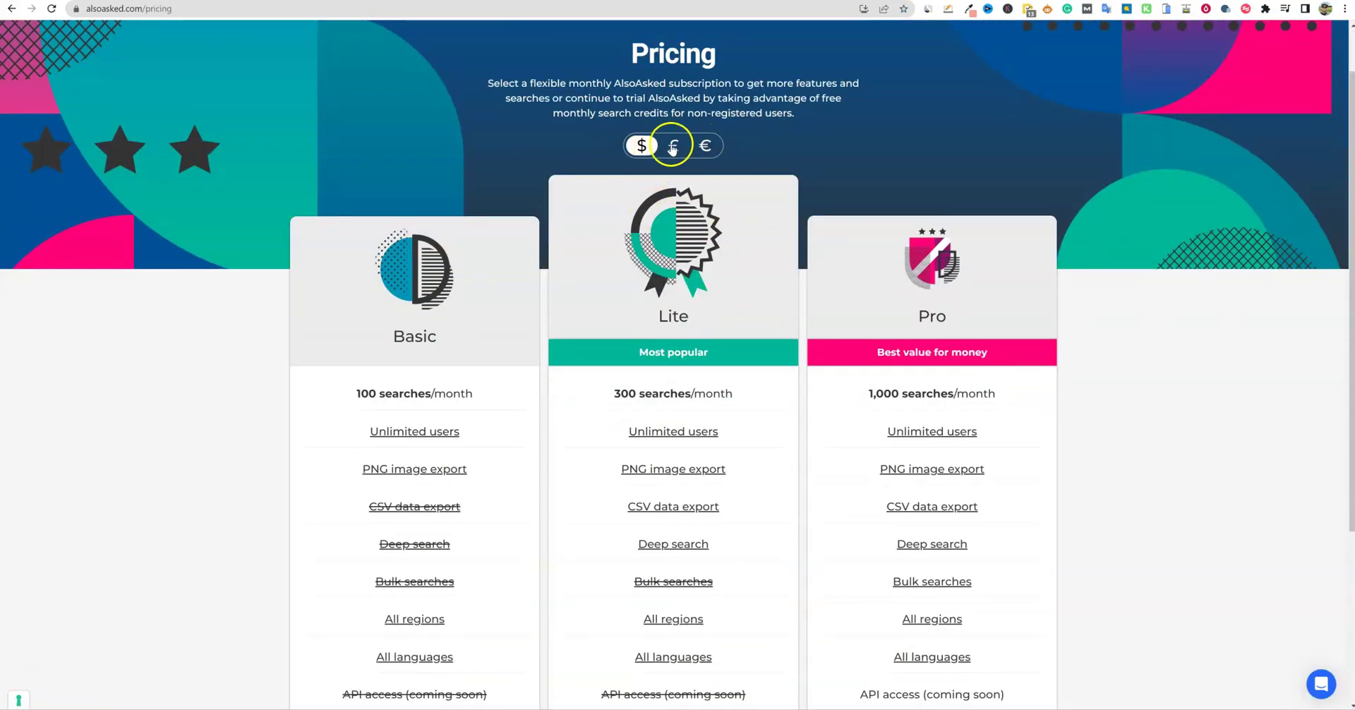
scroll(469, 339, down, 4)
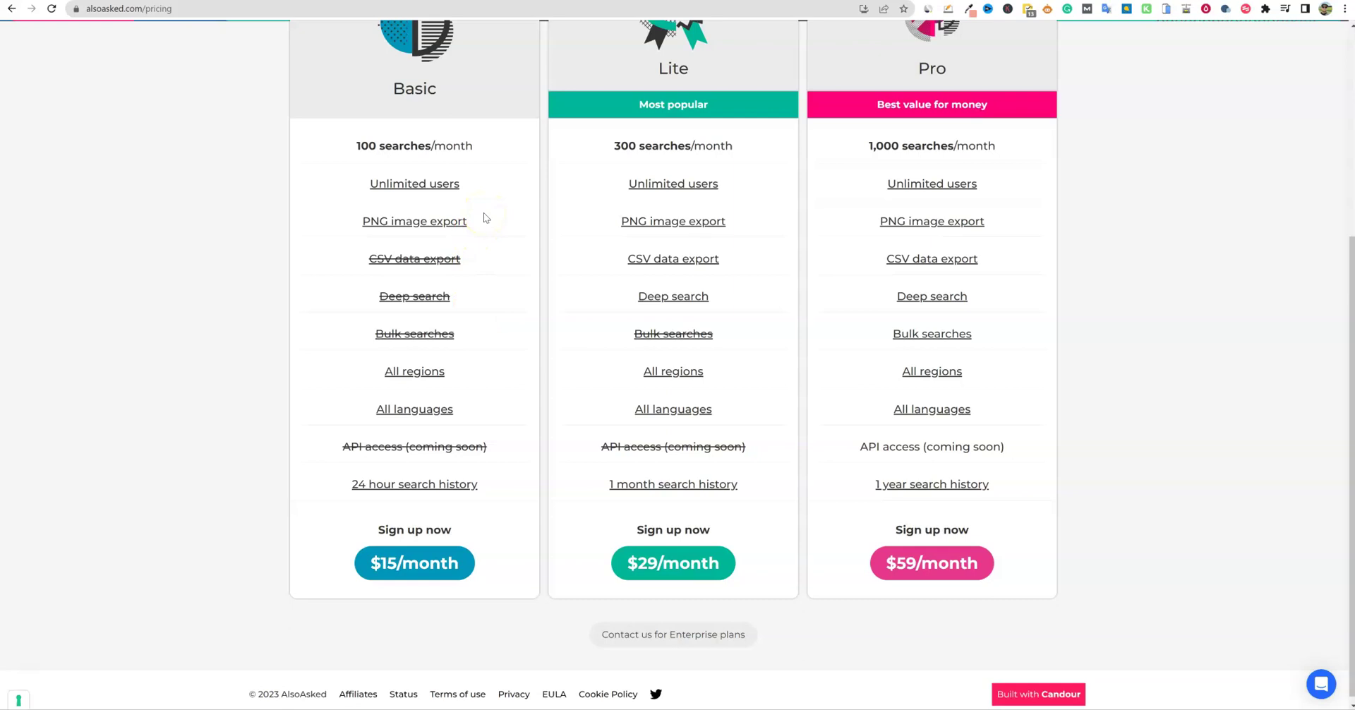
scroll(484, 217, up, 2)
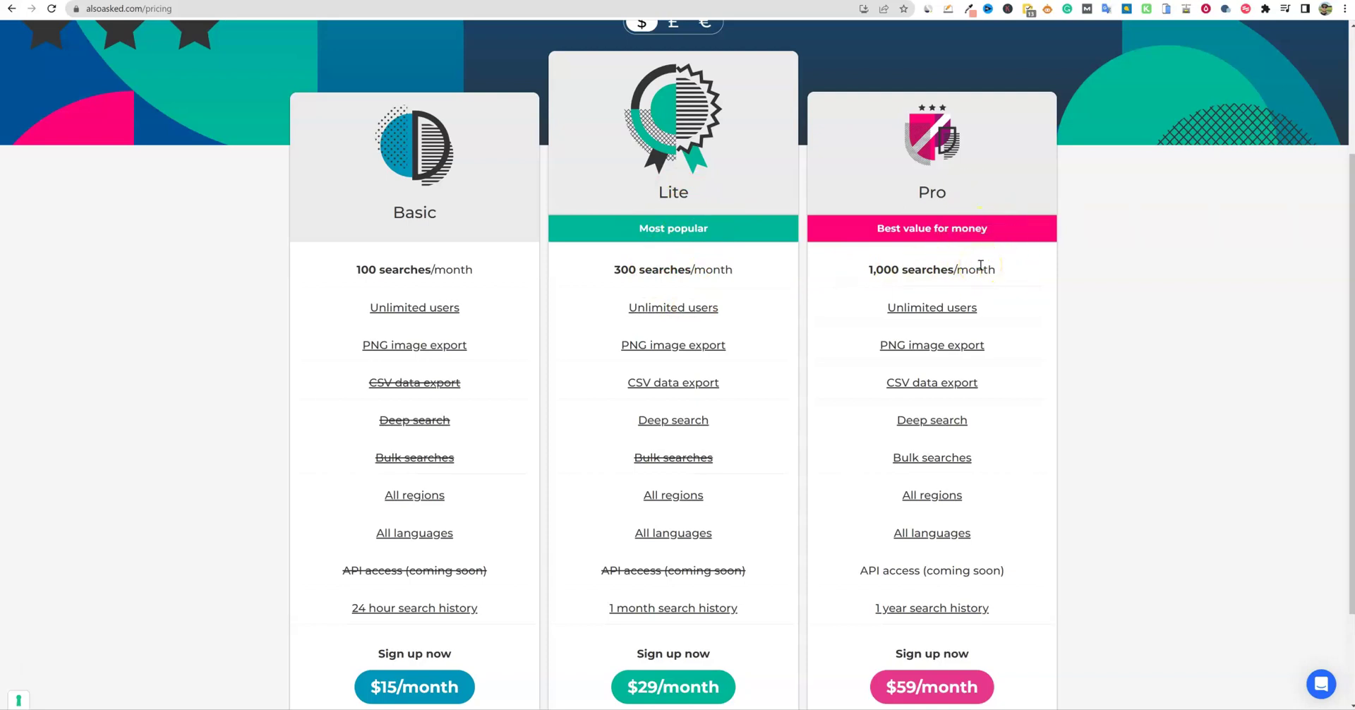
scroll(717, 269, up, 1)
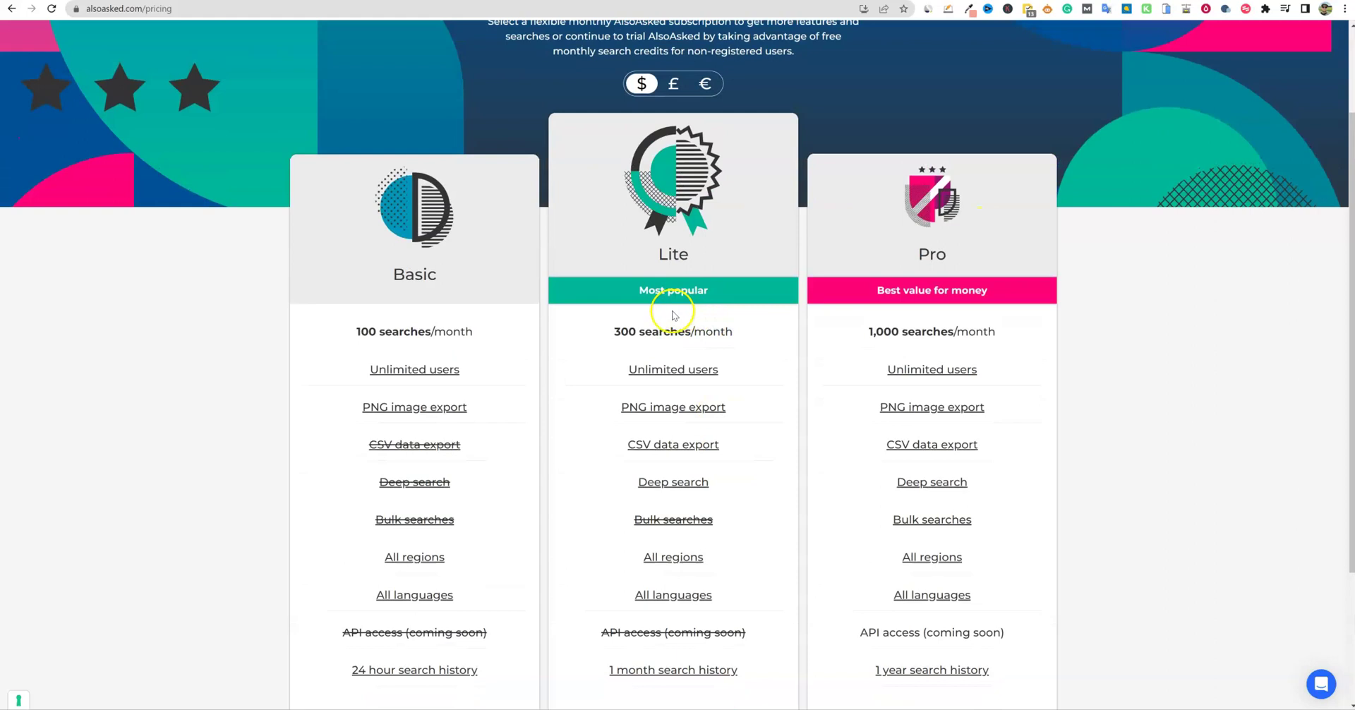
scroll(734, 354, down, 1)
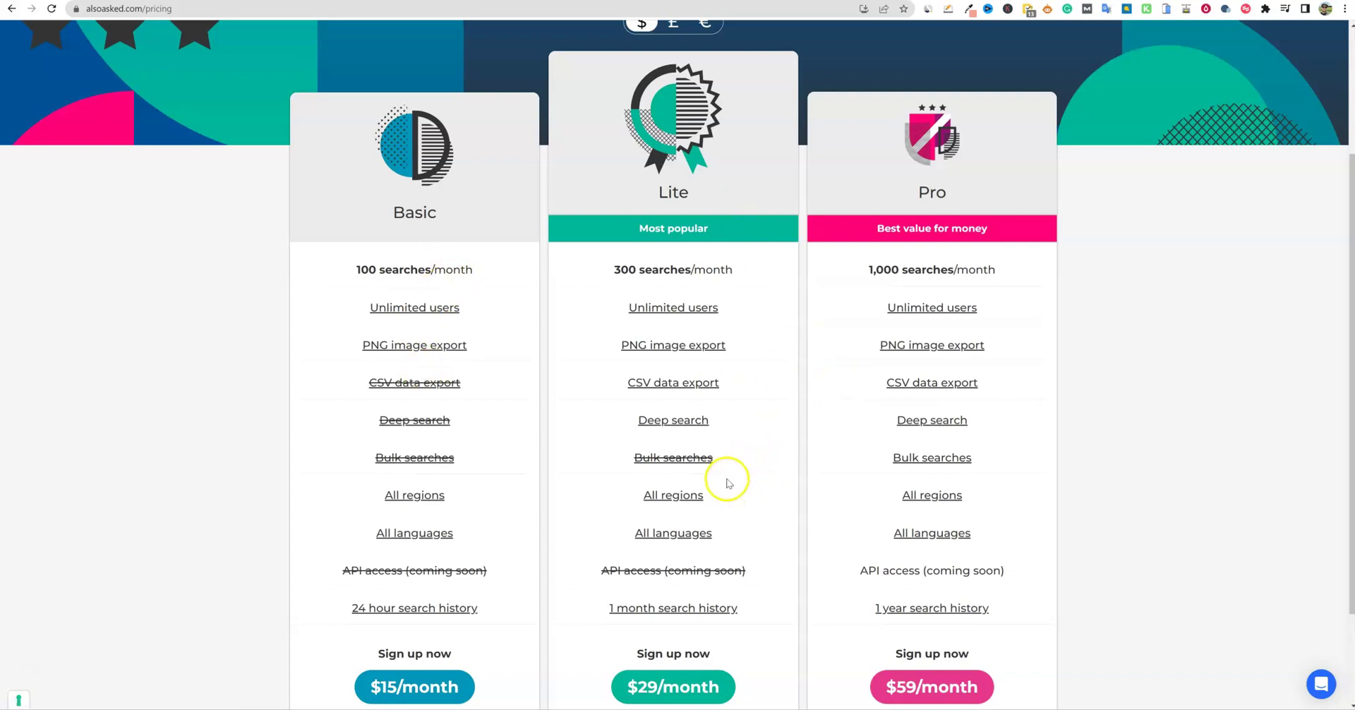
scroll(689, 459, down, 1)
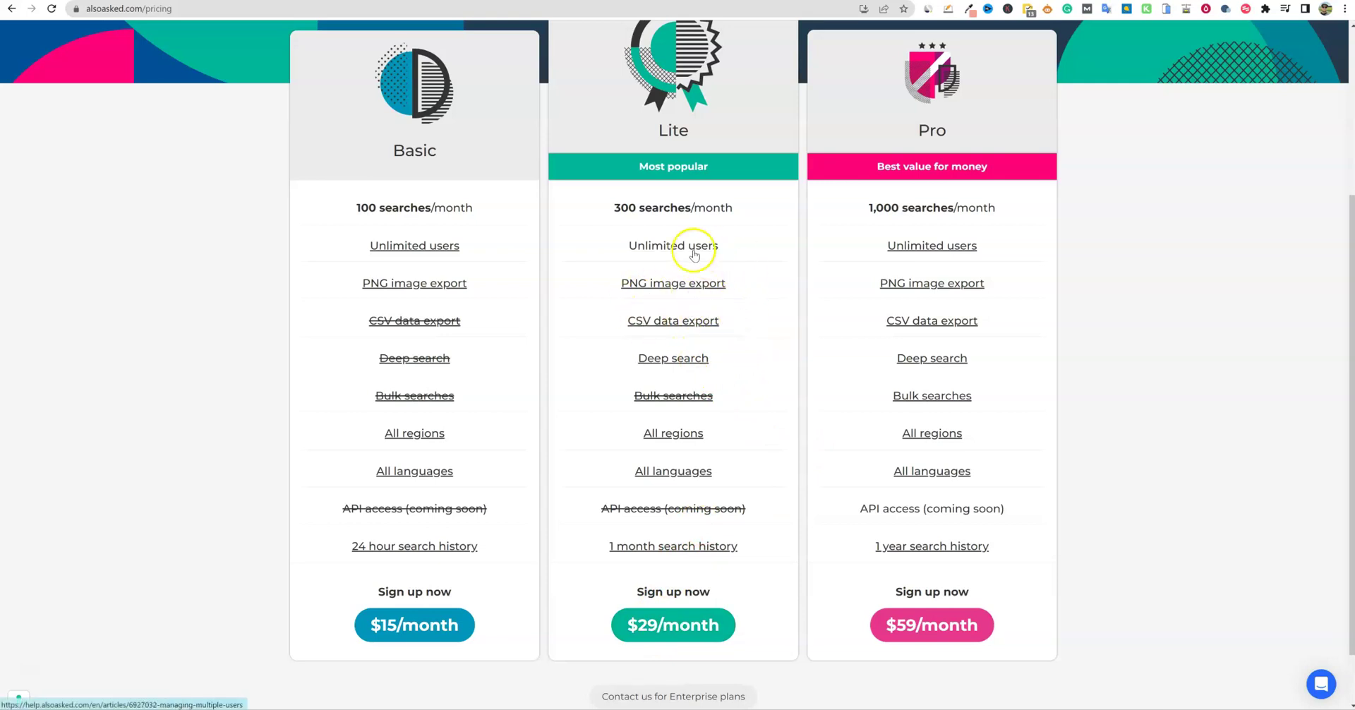
scroll(812, 384, up, 3)
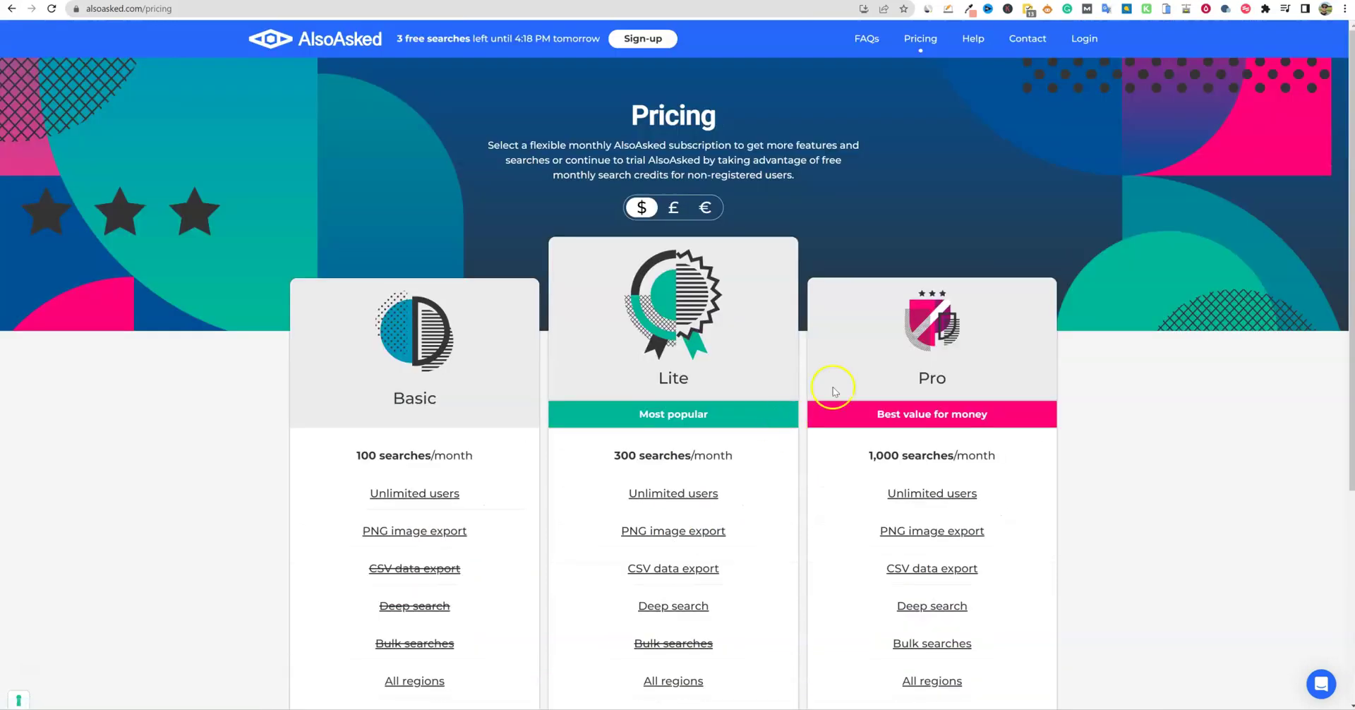
- Log in with the Google account and review the search history and current plan on the dashboard
click(1087, 40)
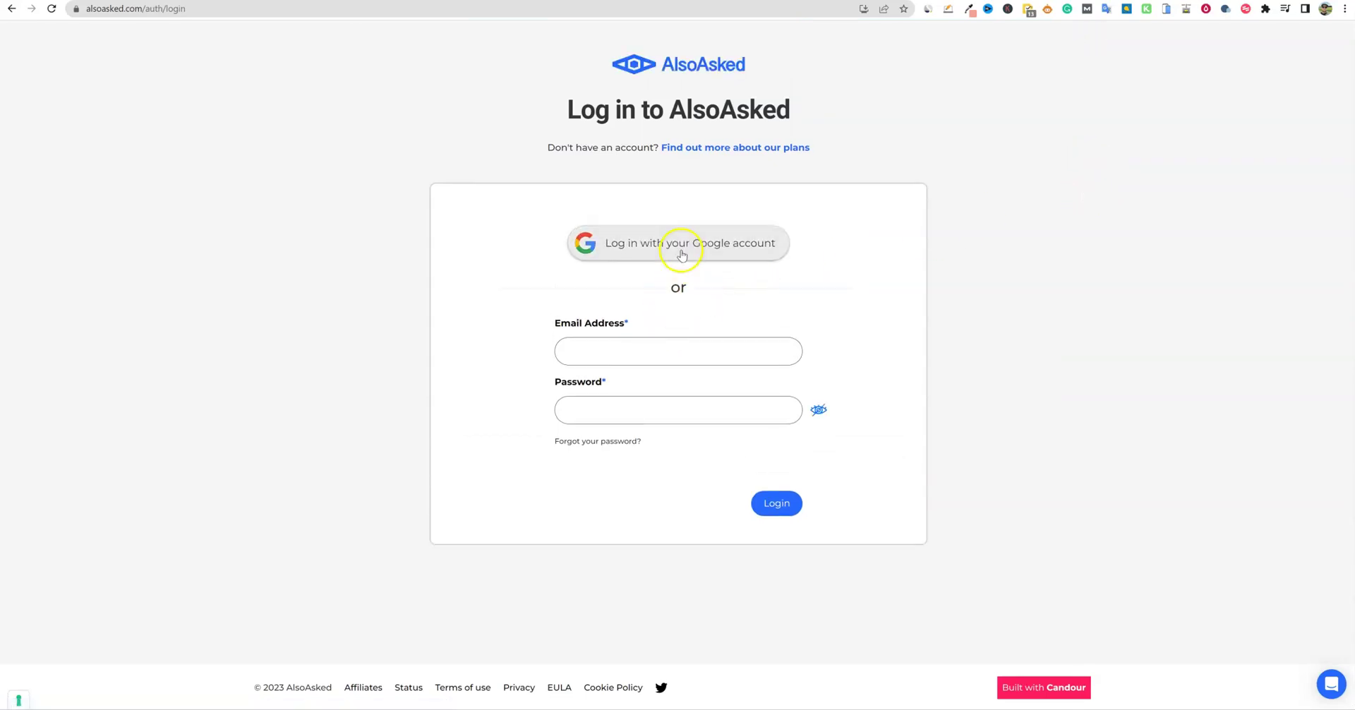
click(678, 247)
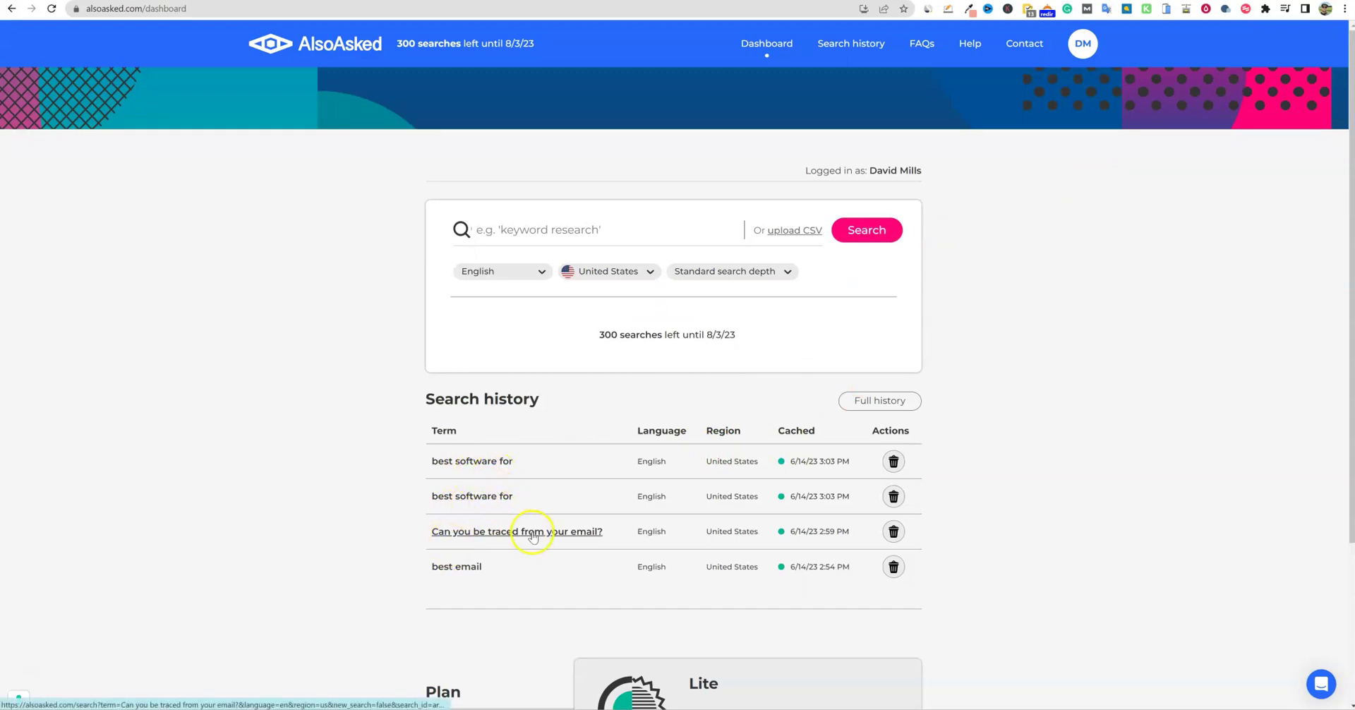
scroll(530, 535, down, 3)
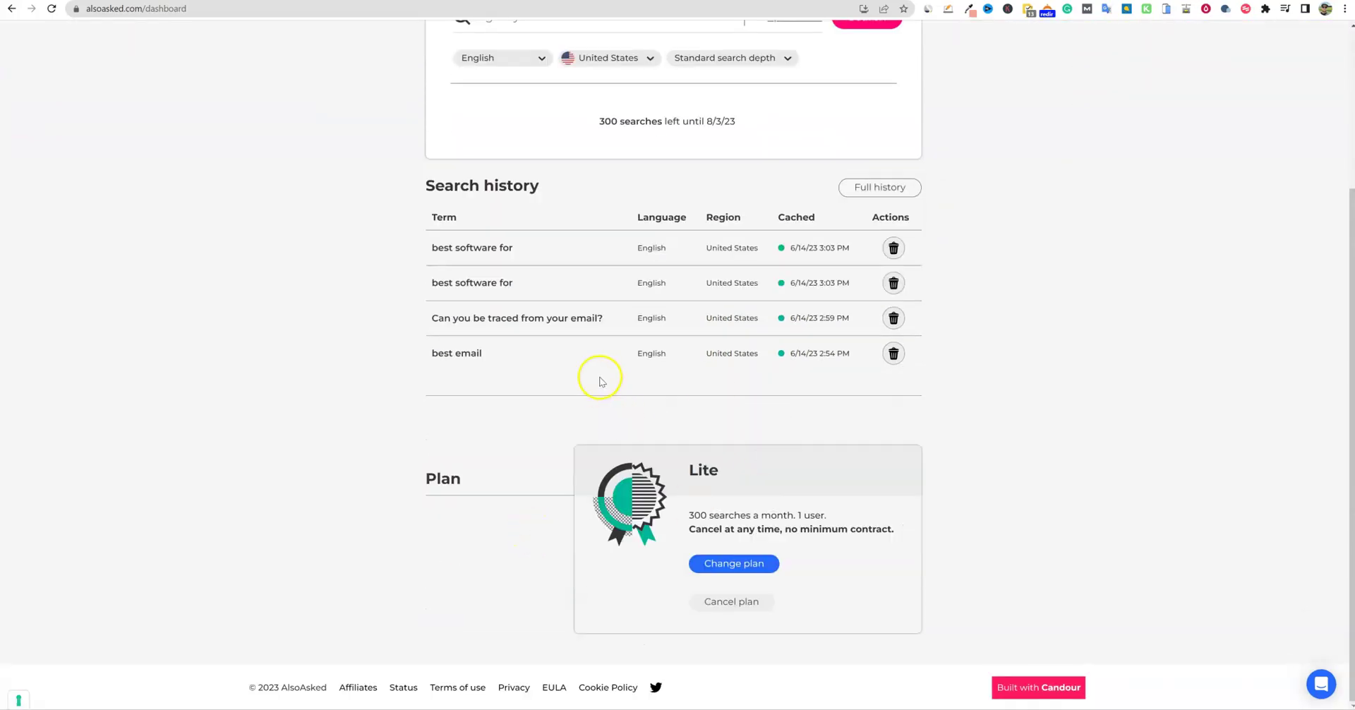
scroll(603, 381, up, 3)
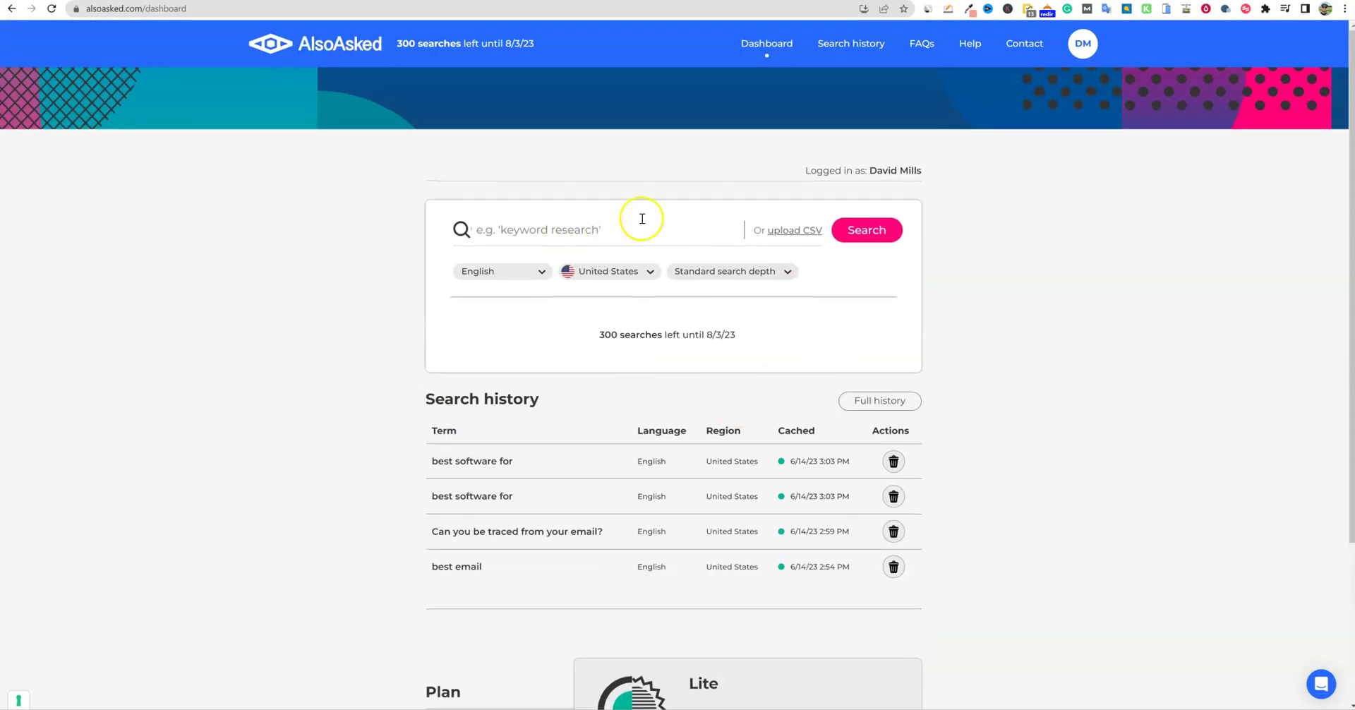
- Run a search for "how to start an organic vegetable garden" in English, United States, at standard search depth
click(531, 229)
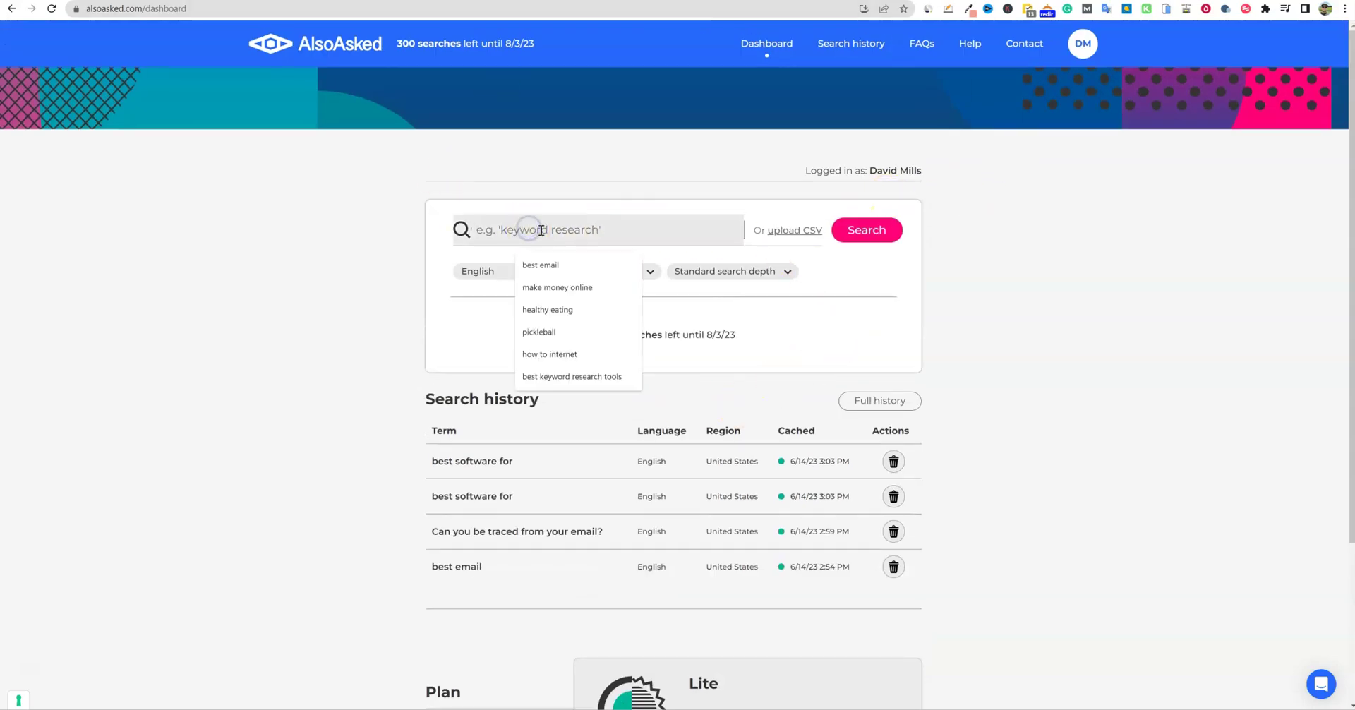
text(how to start an organic vegetable garden)
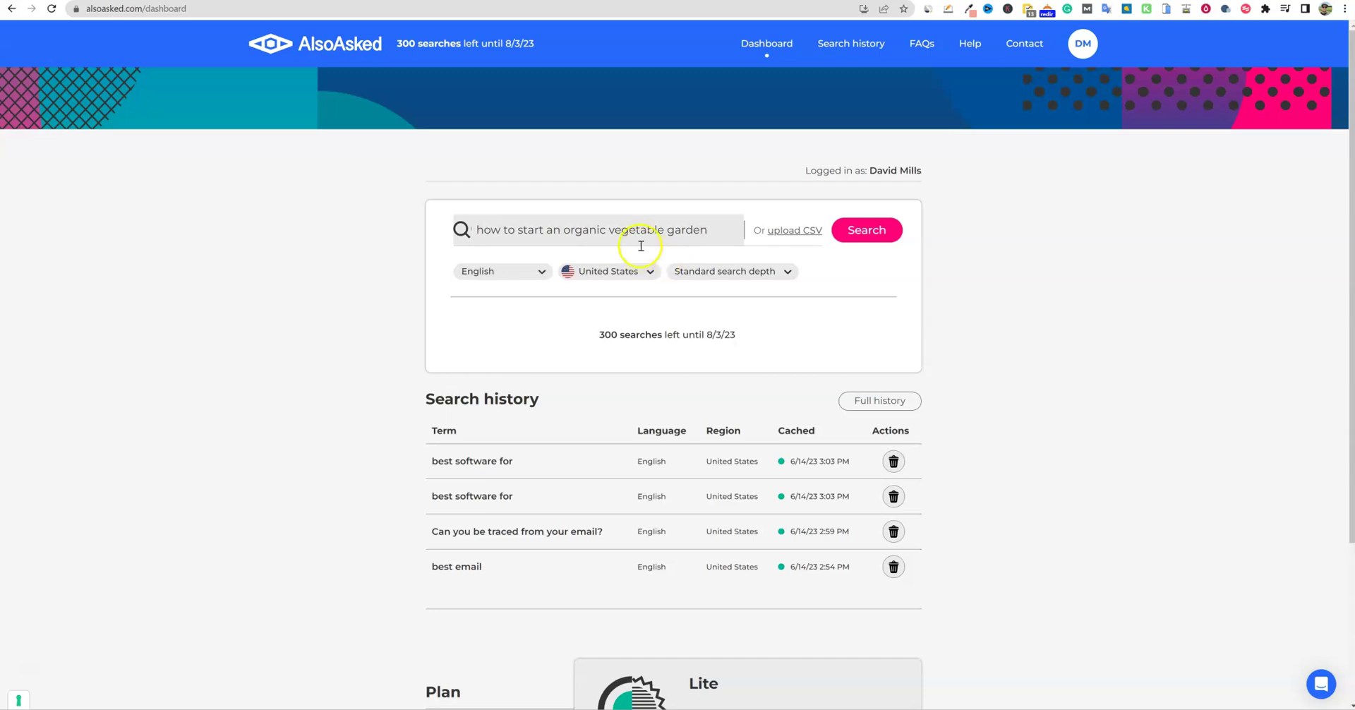
drag(710, 235, 424, 233)
click(718, 226)
click(787, 278)
click(783, 290)
click(789, 272)
click(768, 299)
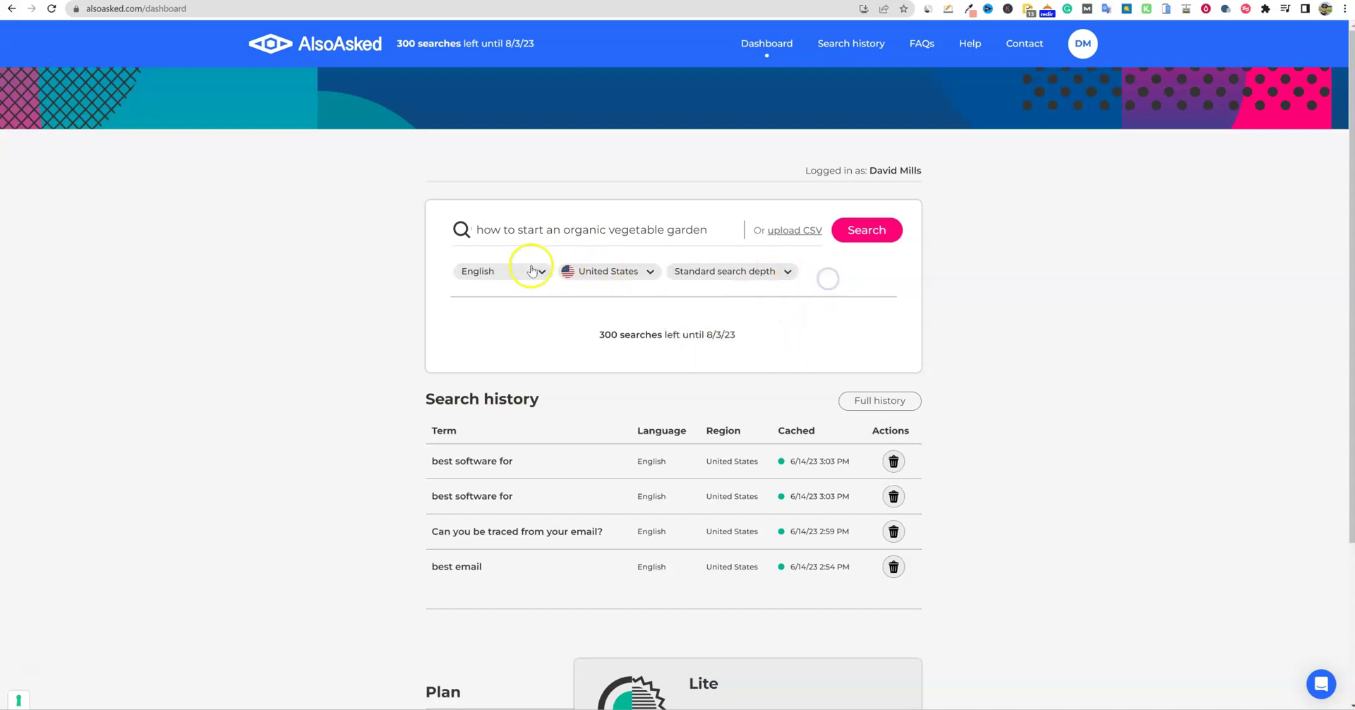
click(860, 238)
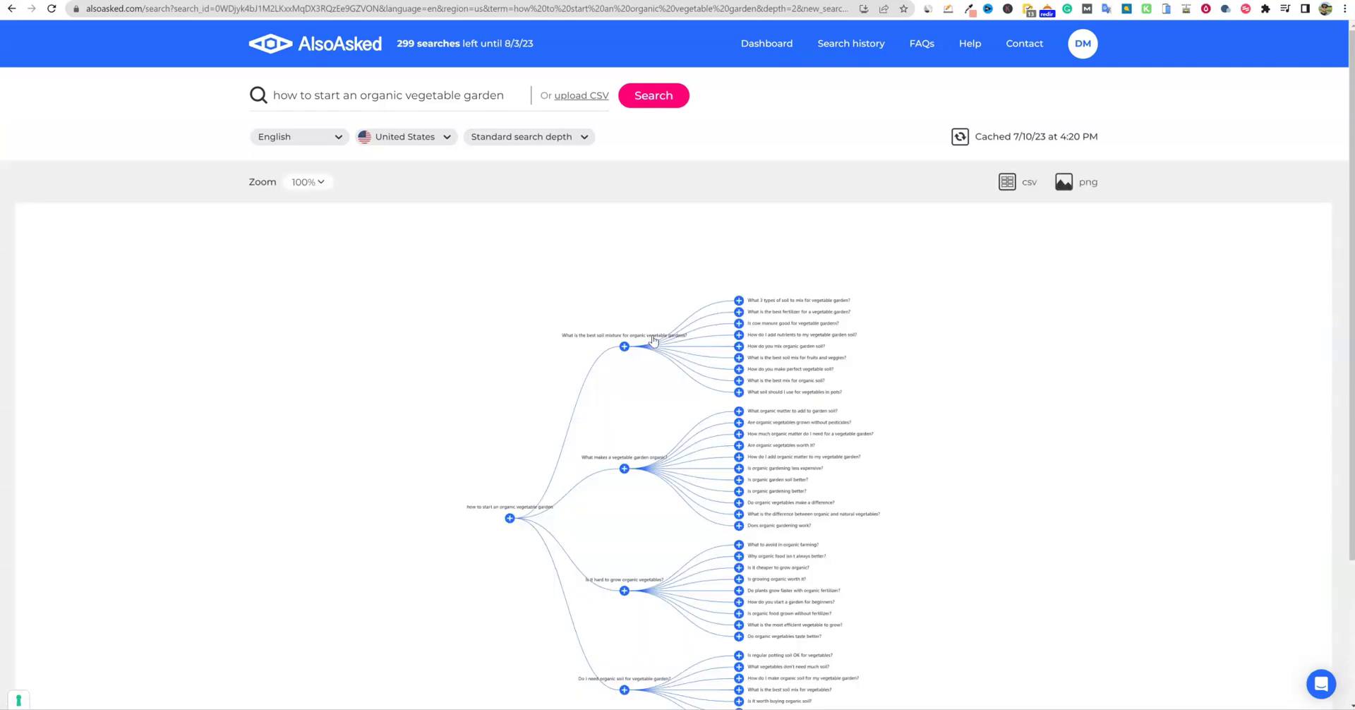
- Examine the question tree's main branches and their related sub-questions for the organic vegetable garden search
scroll(899, 387, down, 1)
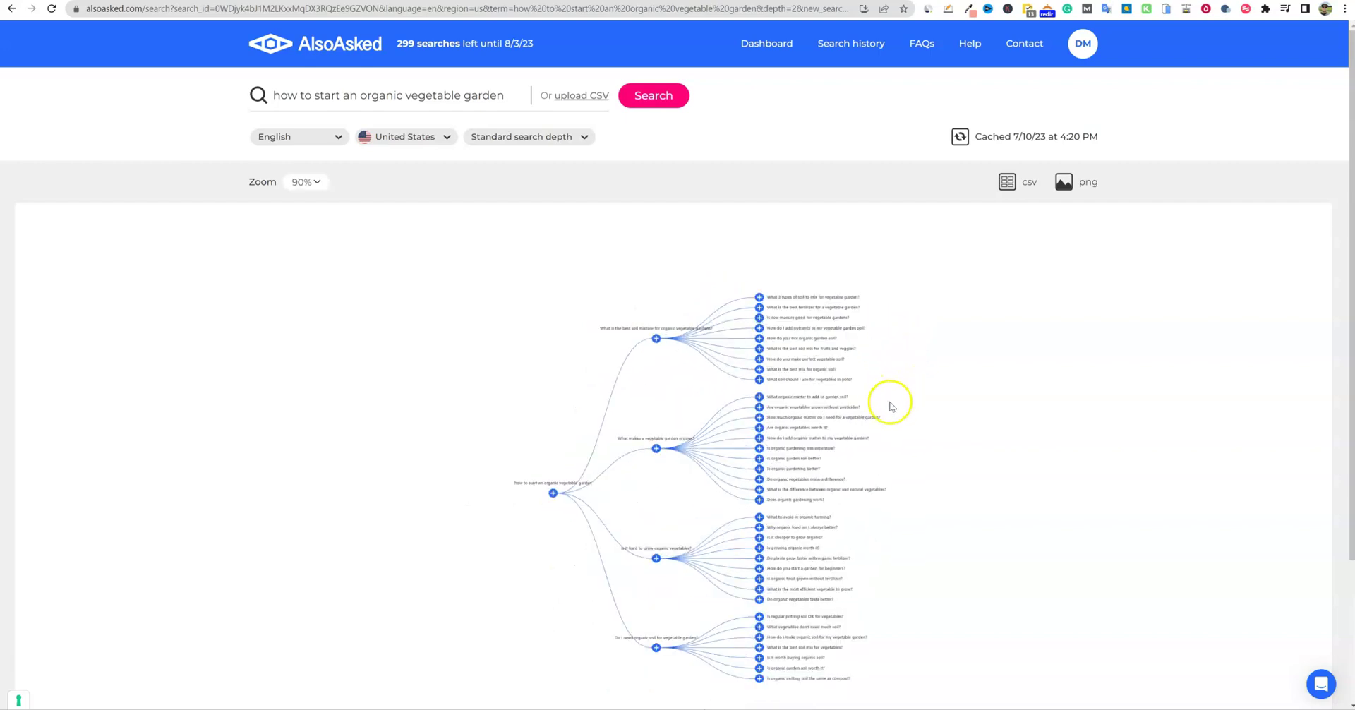
scroll(891, 406, up, 3)
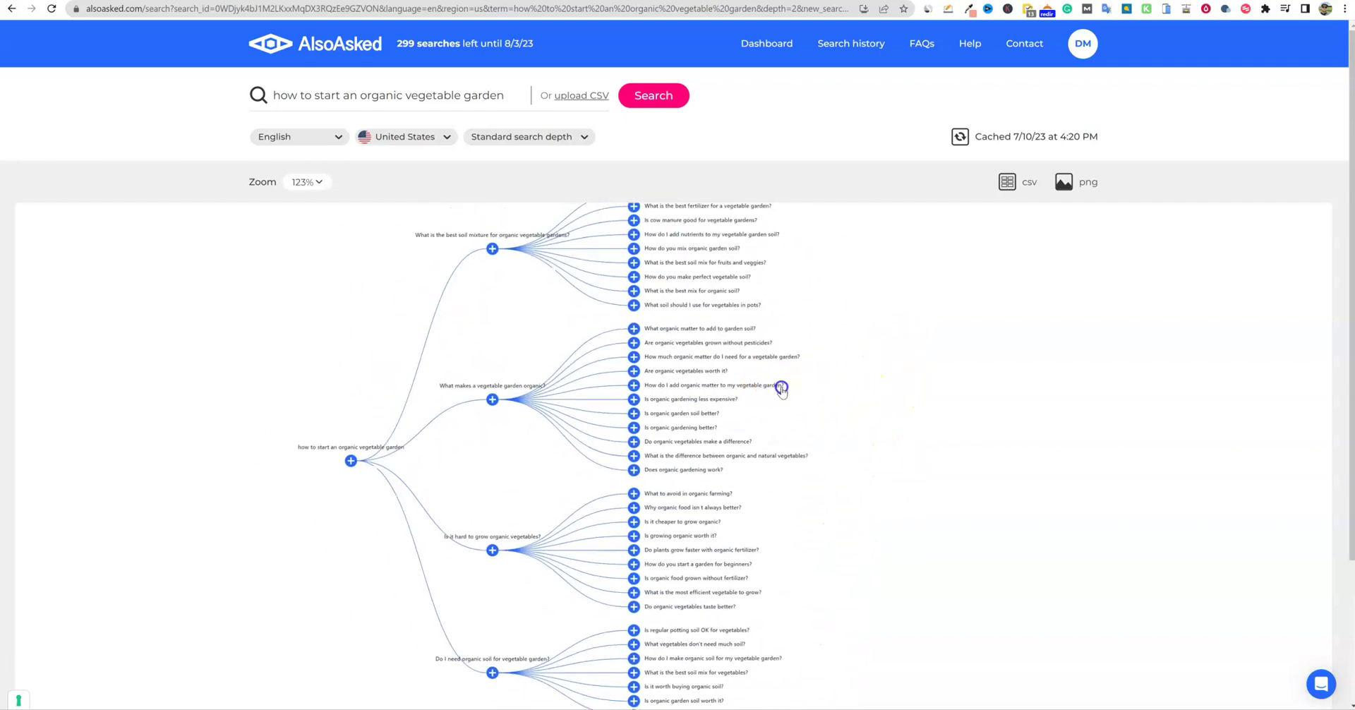
scroll(780, 452, up, 5)
scroll(693, 431, down, 5)
scroll(694, 431, down, 2)
scroll(693, 432, up, 4)
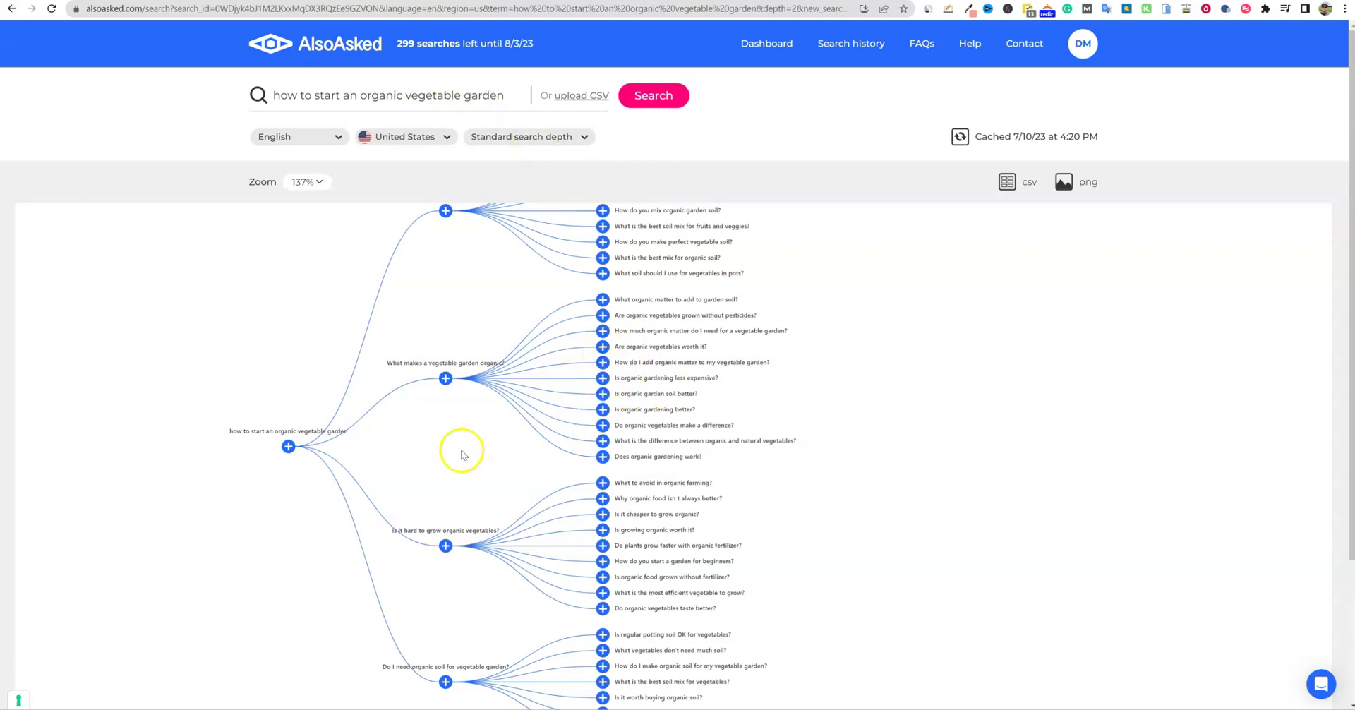
- Run a deeper search from the tree's "What makes a vegetable garden organic?" node and view the full resulting question tree
scroll(518, 380, up, 3)
click(407, 377)
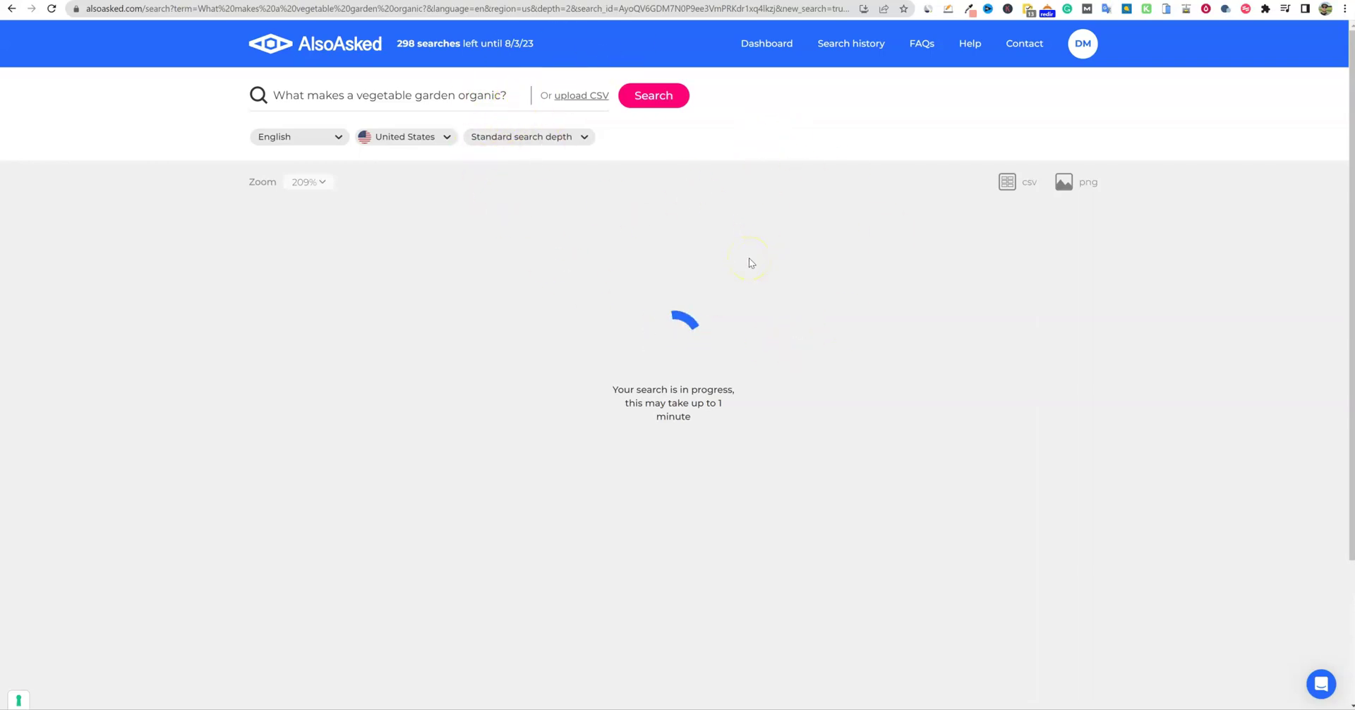
scroll(496, 325, down, 5)
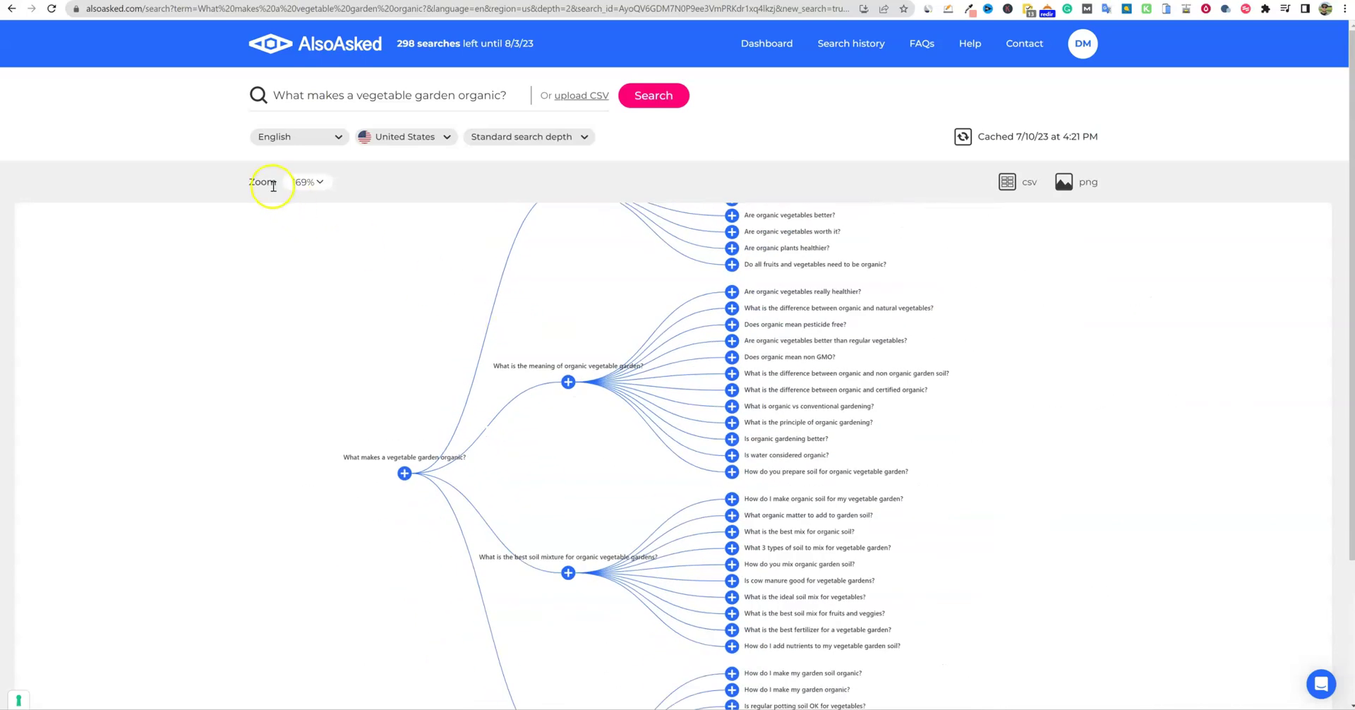
- Examine the question tree for "What makes a vegetable garden organic?", including the sub-questions under its meaning and soil mixture branches
scroll(777, 339, down, 5)
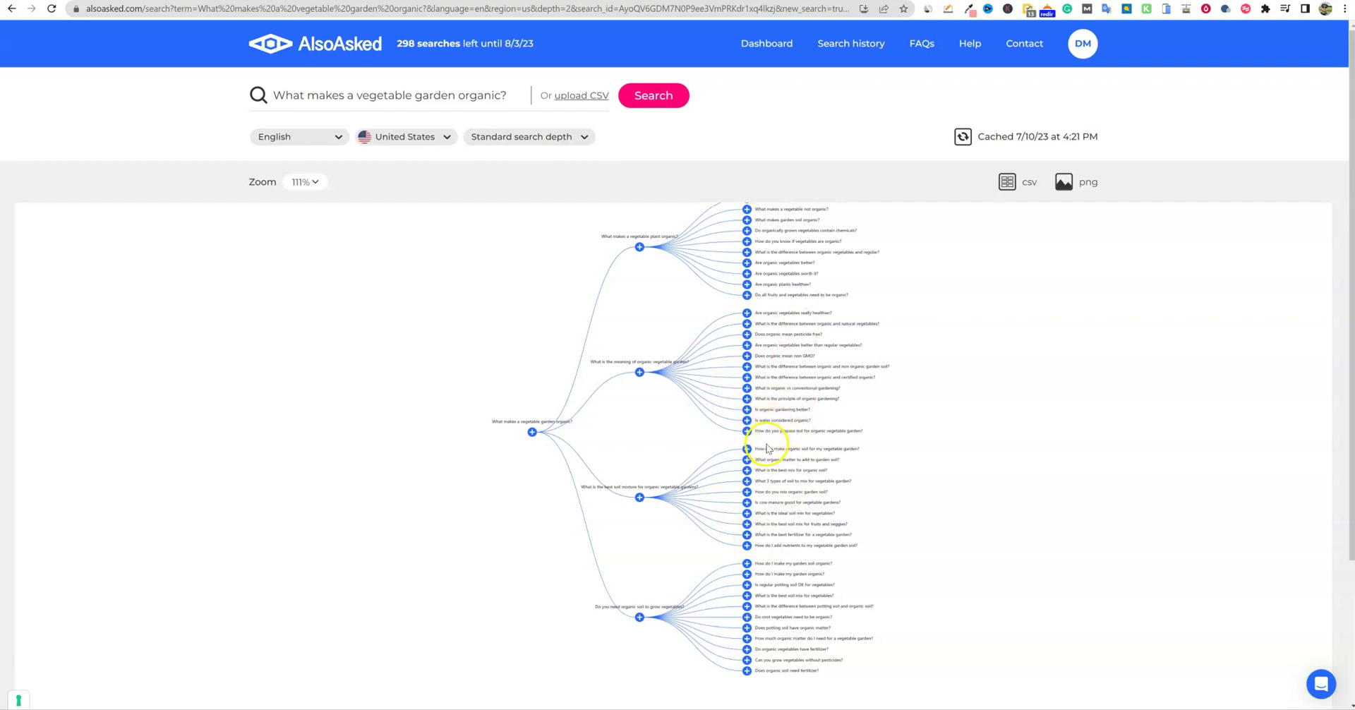
scroll(770, 436, up, 5)
scroll(772, 432, up, 5)
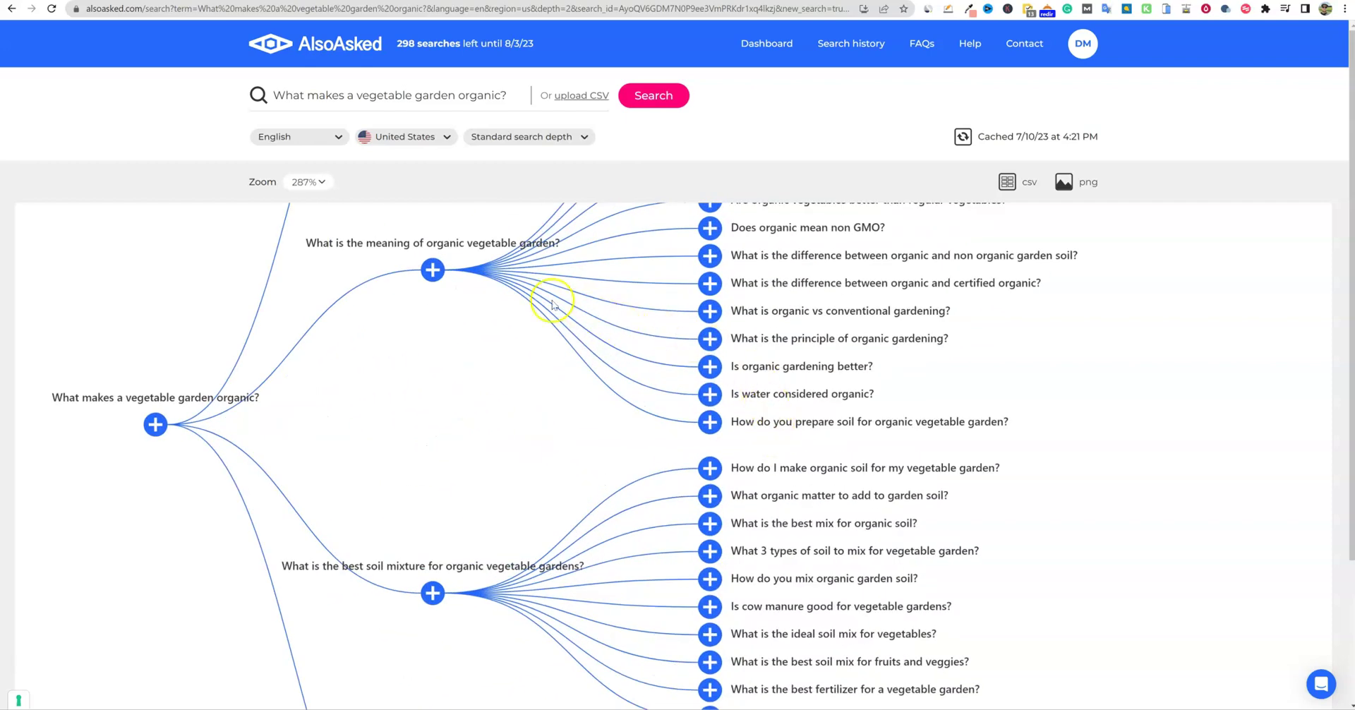
drag(510, 343, 539, 599)
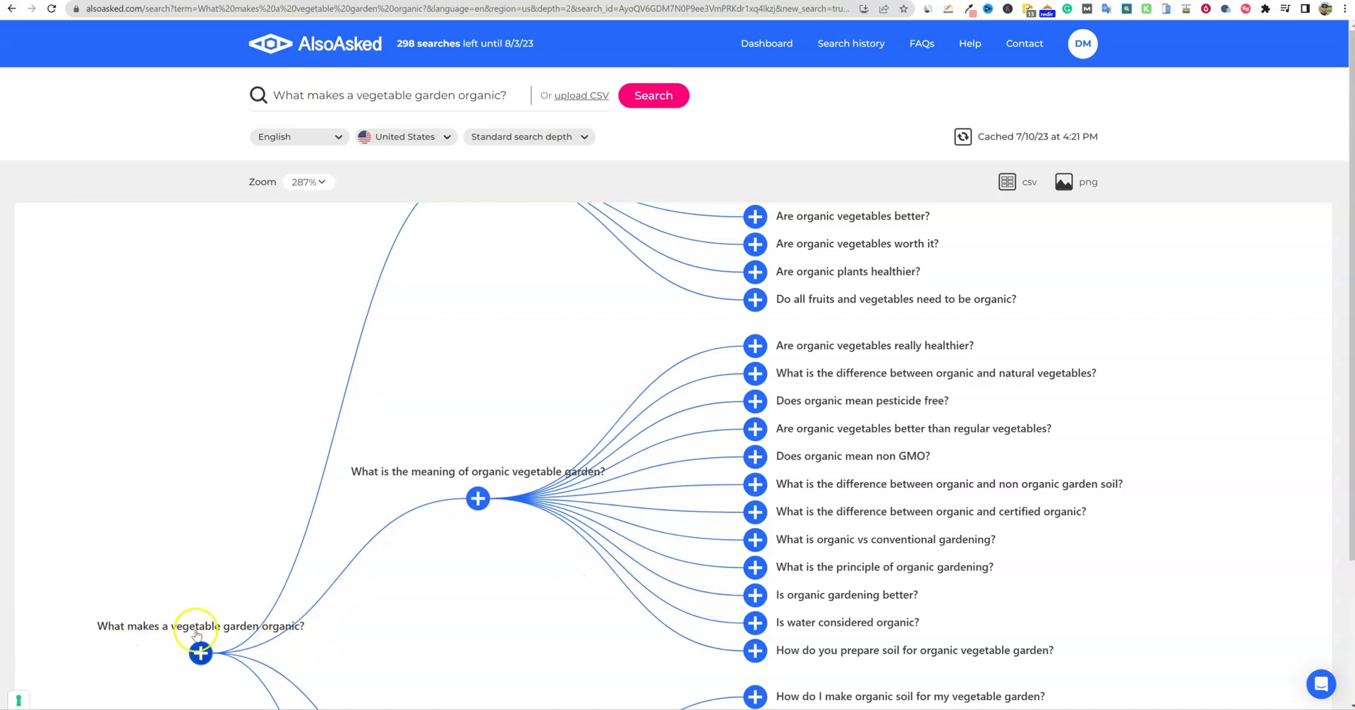
scroll(317, 641, down, 3)
scroll(317, 641, down, 3)
drag(324, 635, 460, 451)
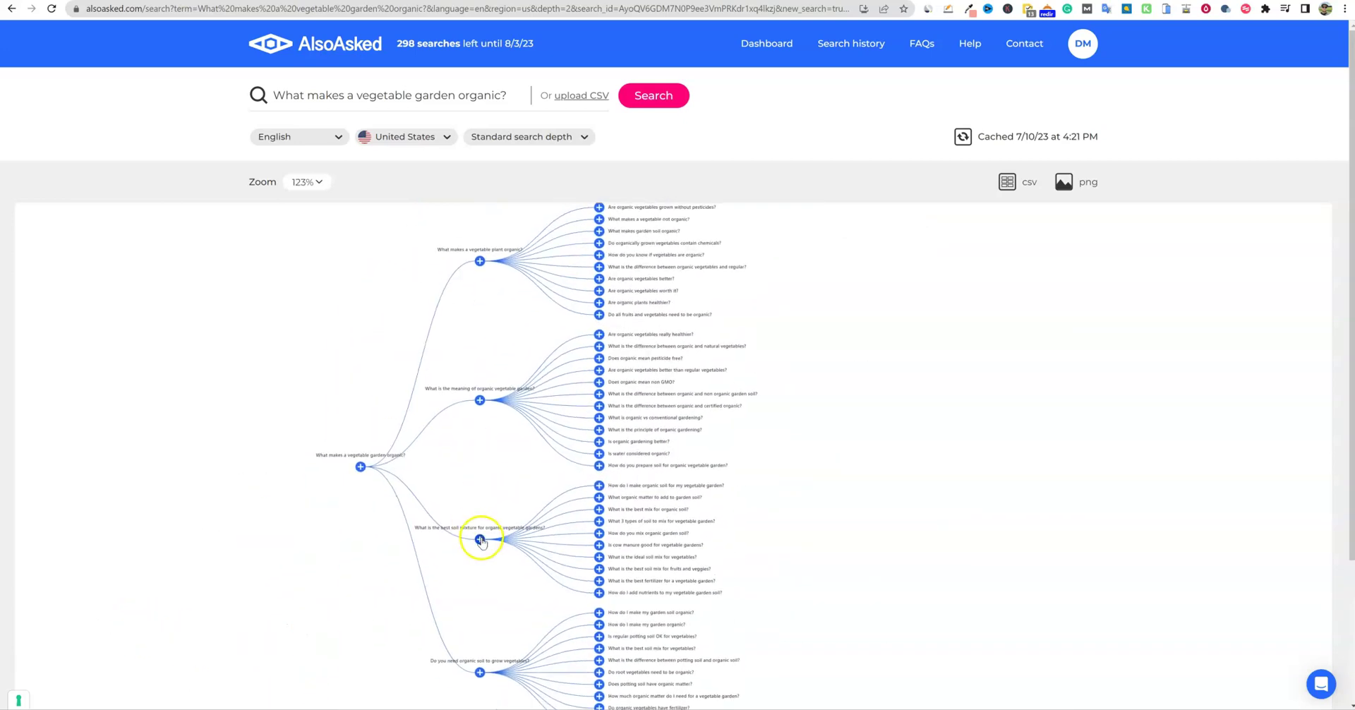
scroll(502, 489, up, 3)
scroll(515, 491, down, 2)
scroll(515, 490, up, 2)
drag(514, 460, 502, 496)
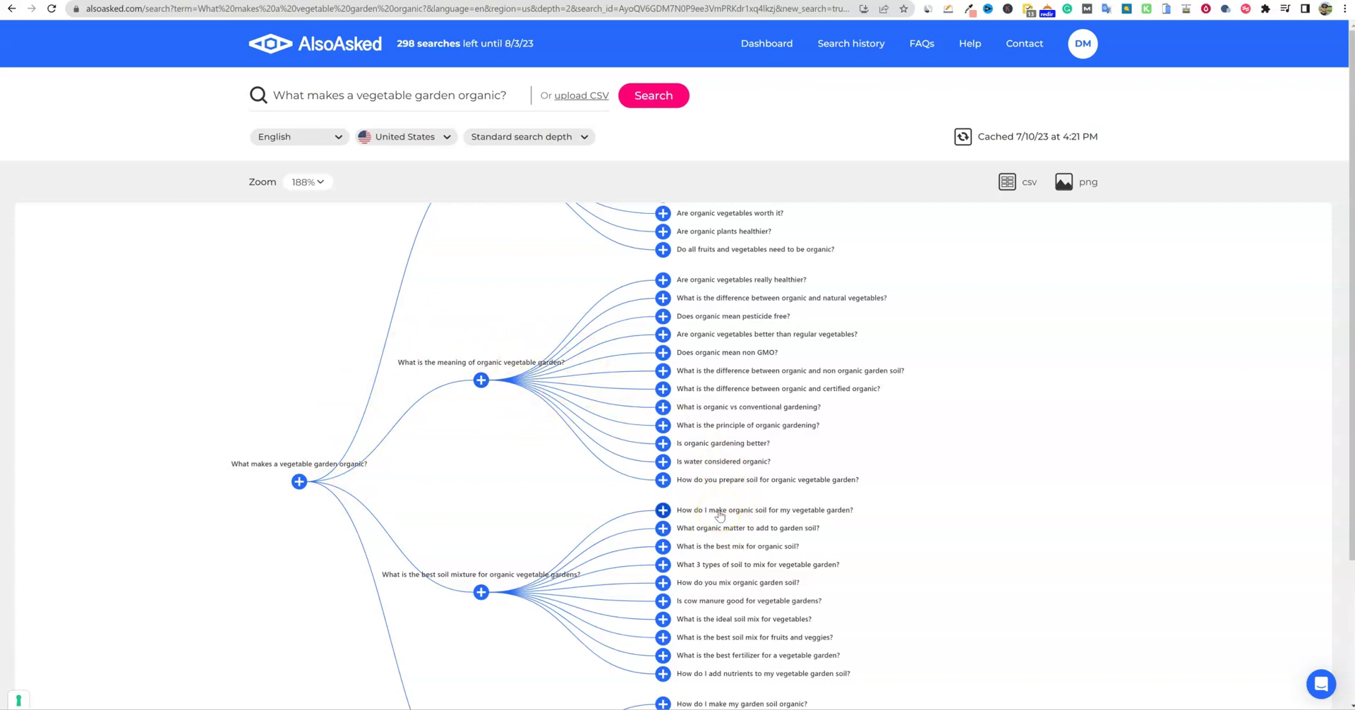
scroll(722, 397, up, 5)
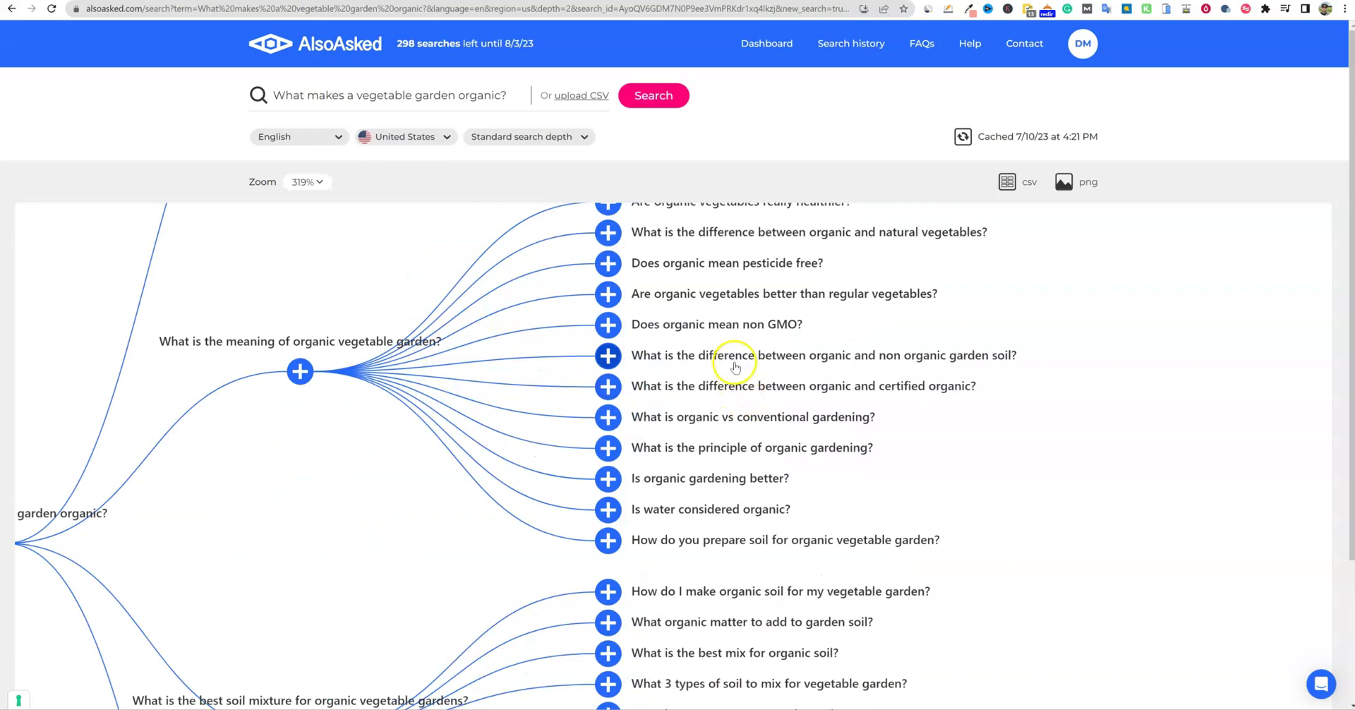
drag(722, 397, 688, 450)
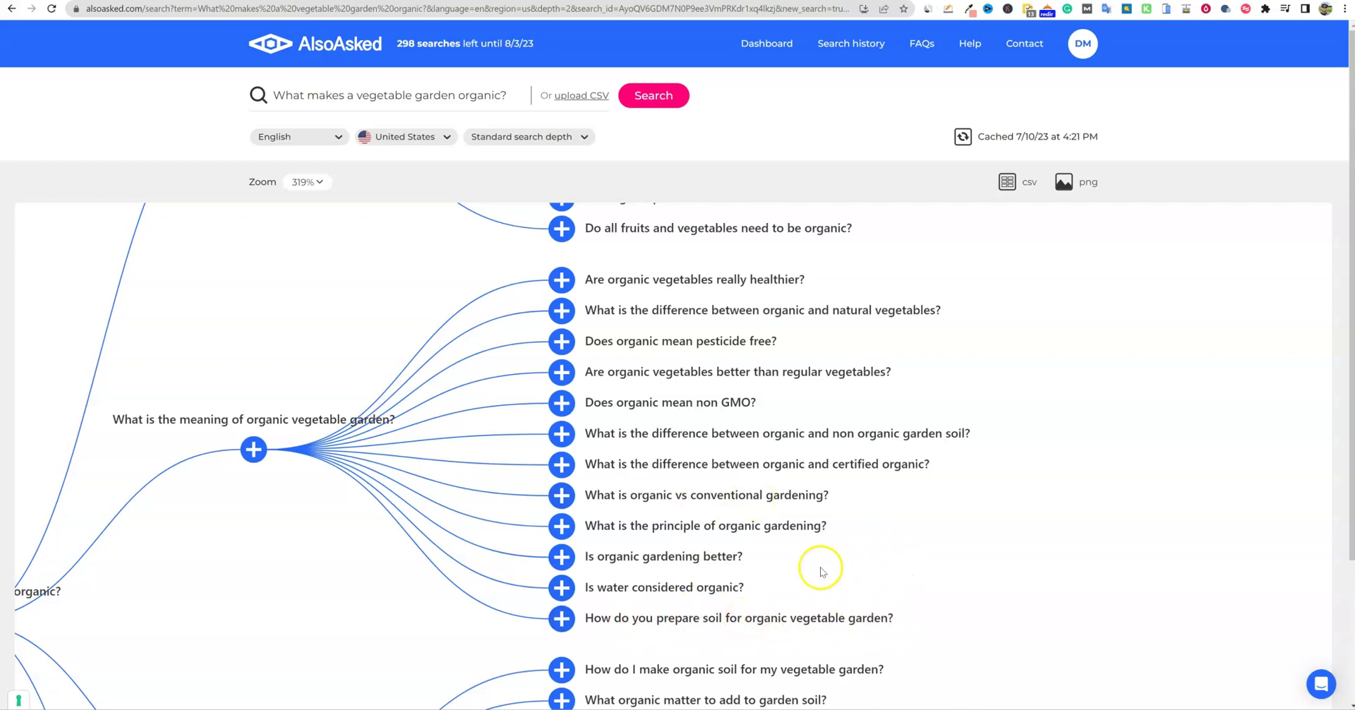
scroll(819, 583, up, 1)
scroll(819, 583, down, 2)
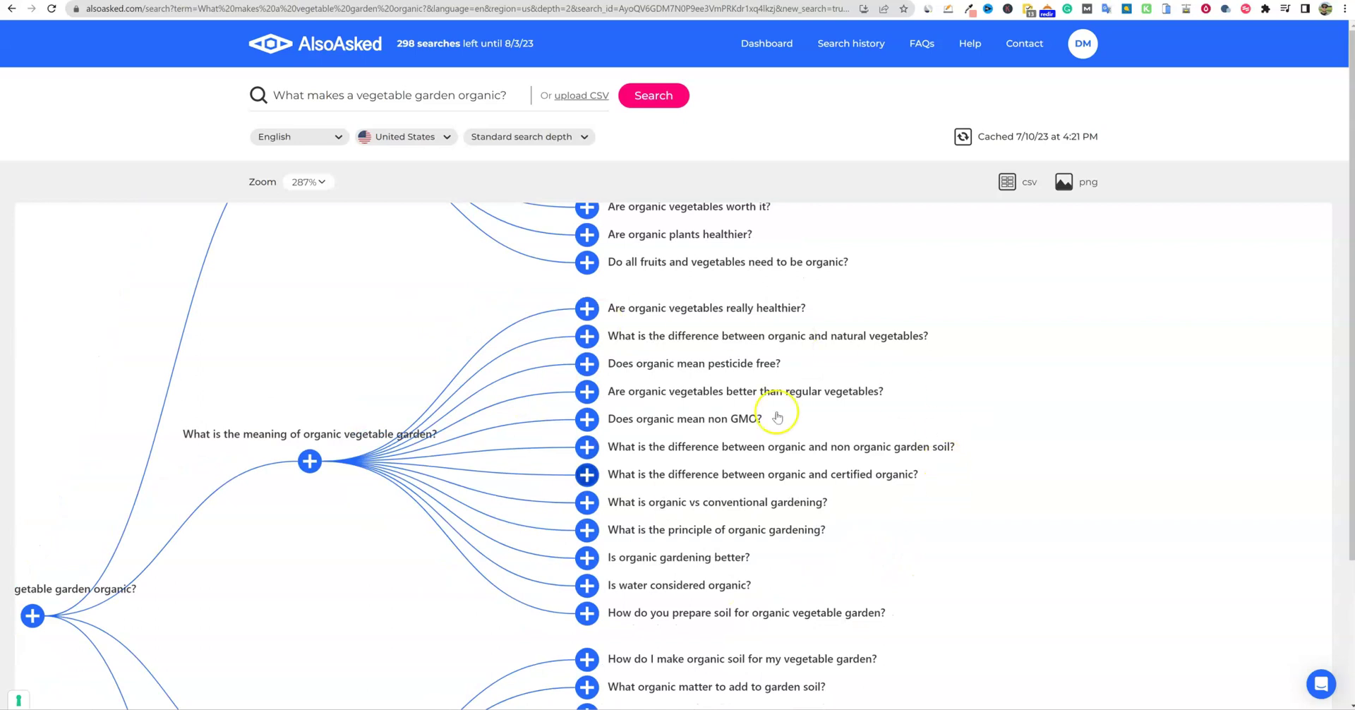
scroll(663, 468, down, 4)
scroll(667, 477, up, 2)
- Run a deep search (4 credits) for "organic vegetable gardening" in English, United States
click(482, 100)
drag(516, 99, 198, 98)
text(organic vegetable gardening)
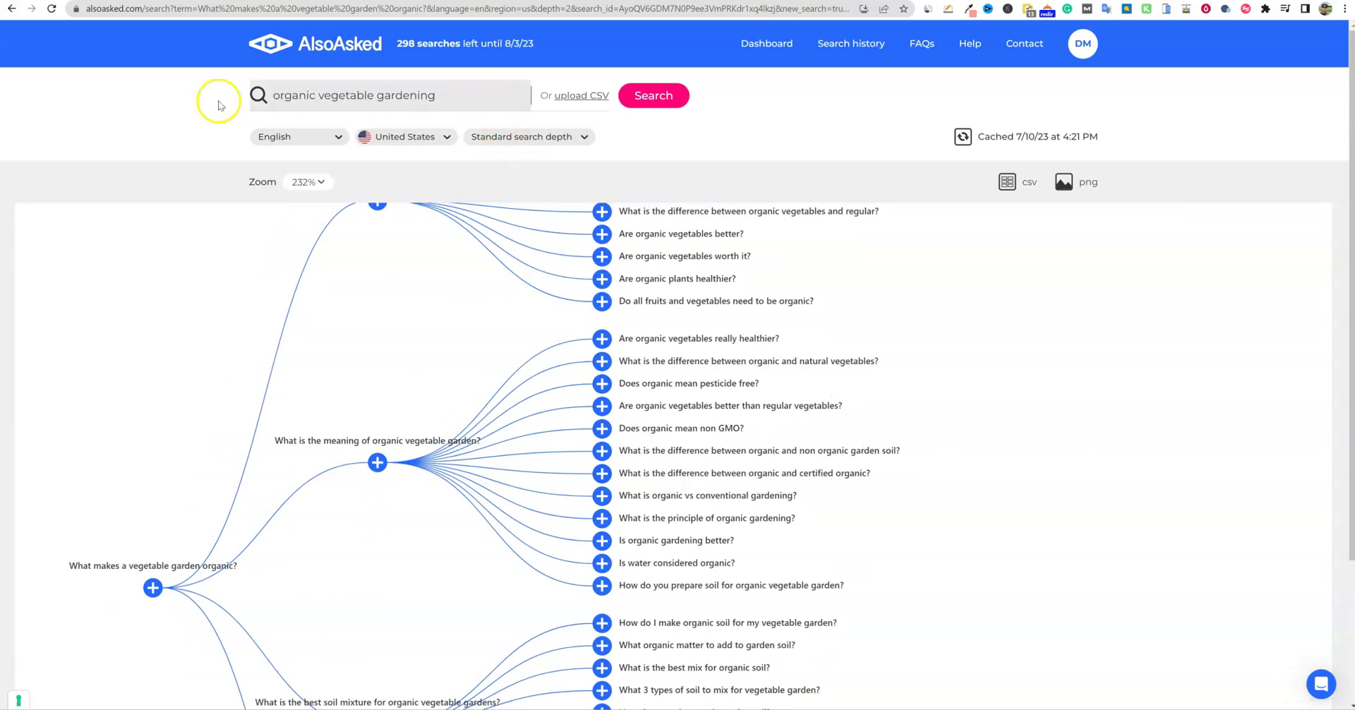
click(586, 139)
click(543, 185)
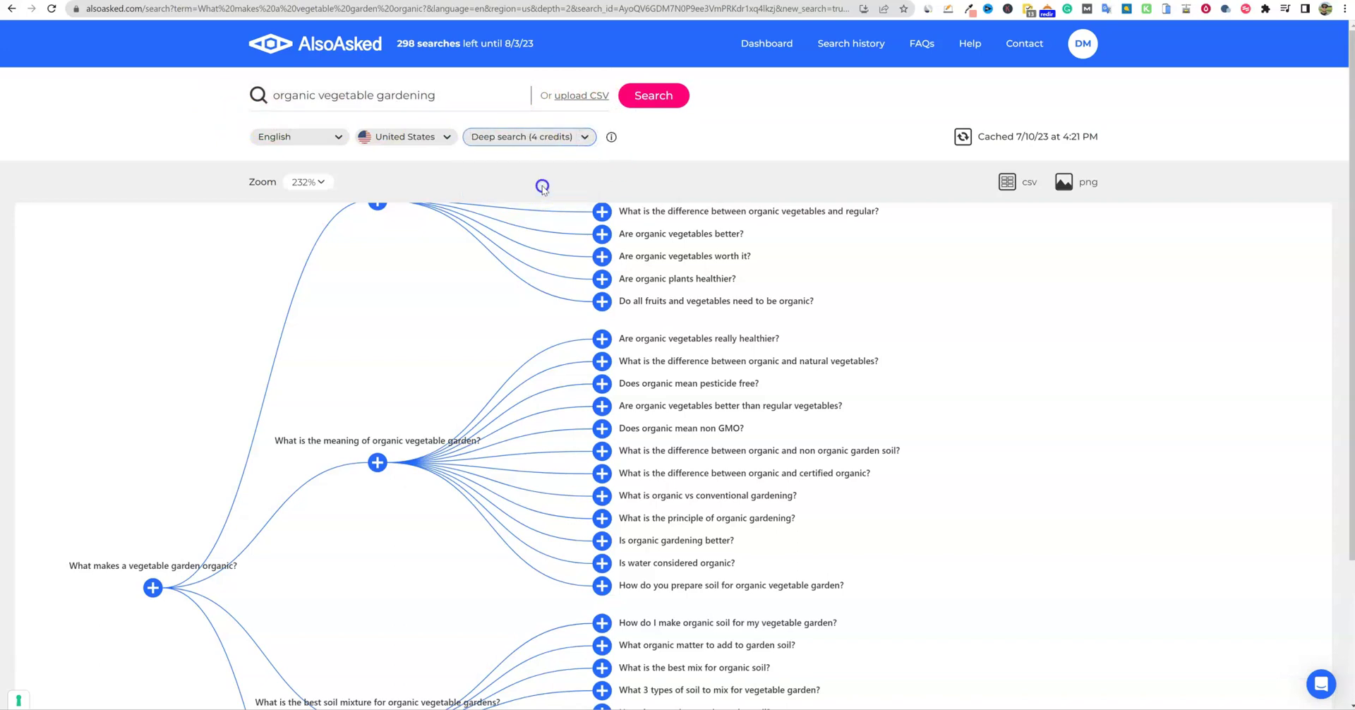
click(656, 95)
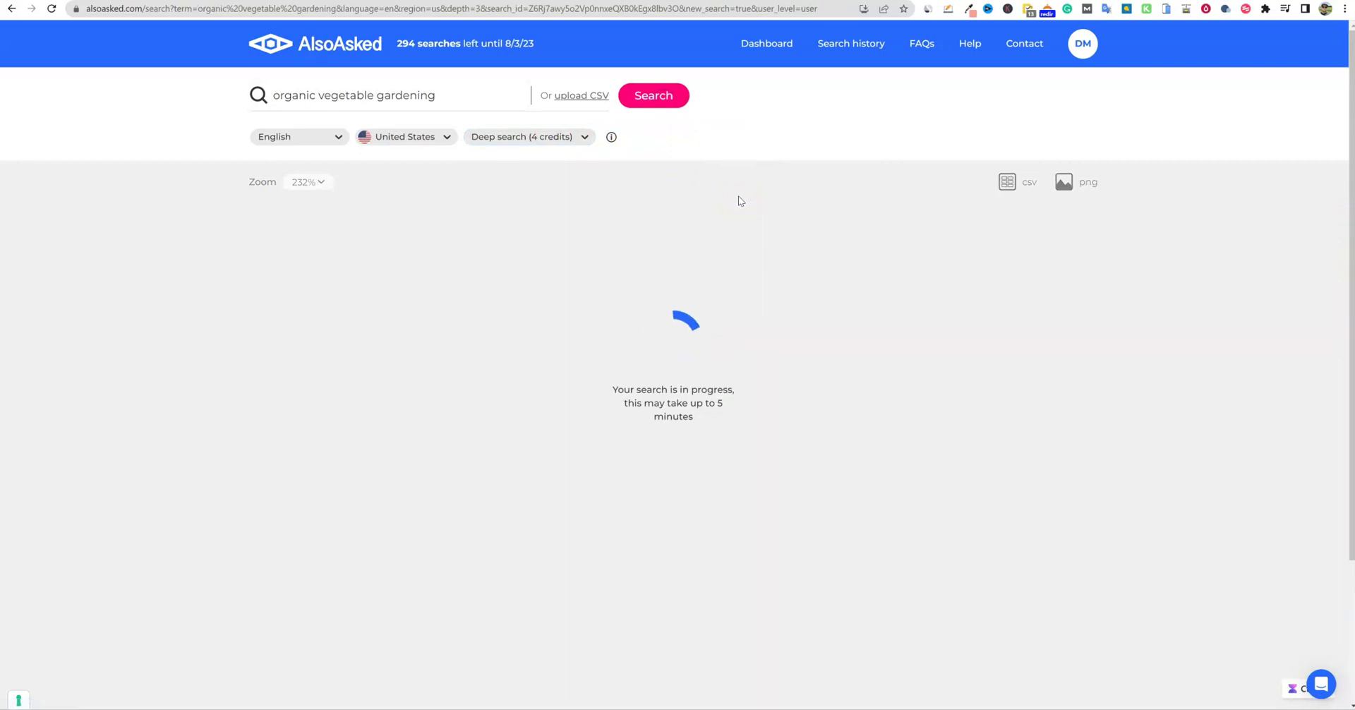
click(760, 199)
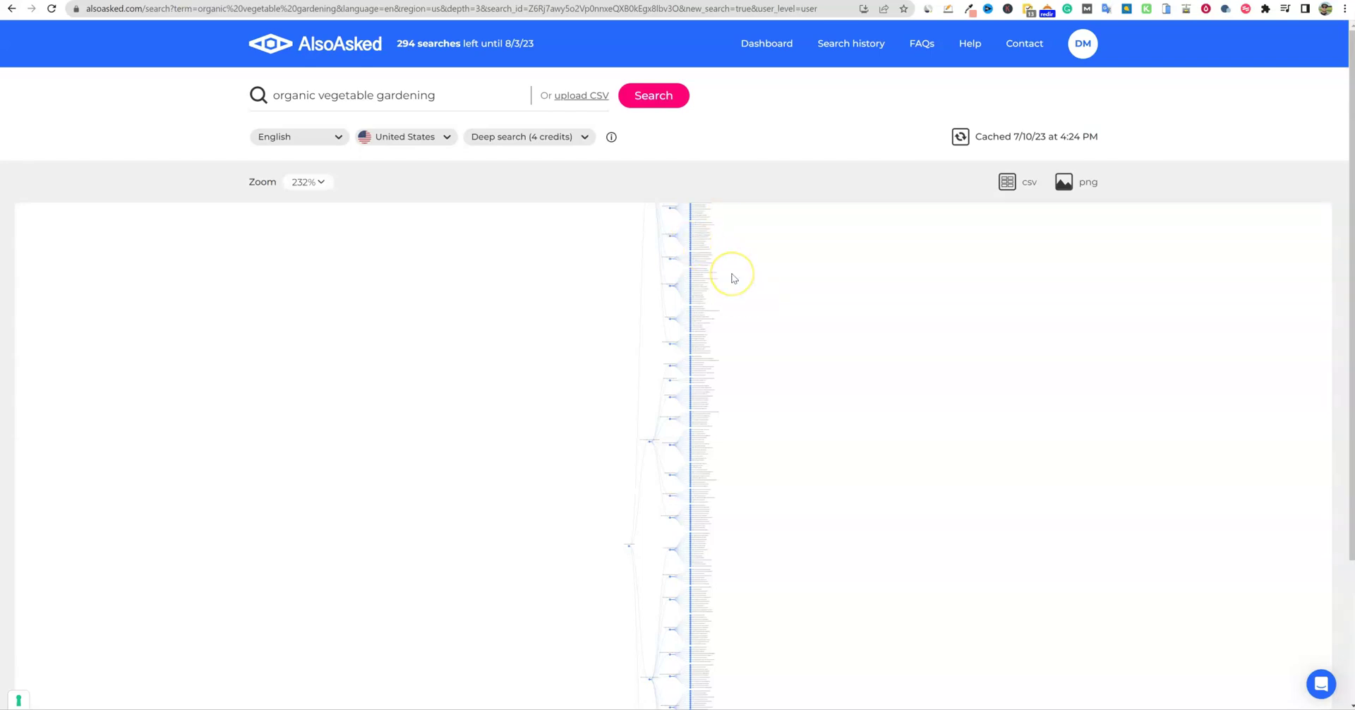
- Examine the upper part of the deep search's question tree, back to its first branch about organic soil for organic vegetables
scroll(694, 310, up, 5)
scroll(693, 312, up, 8)
scroll(771, 480, down, 3)
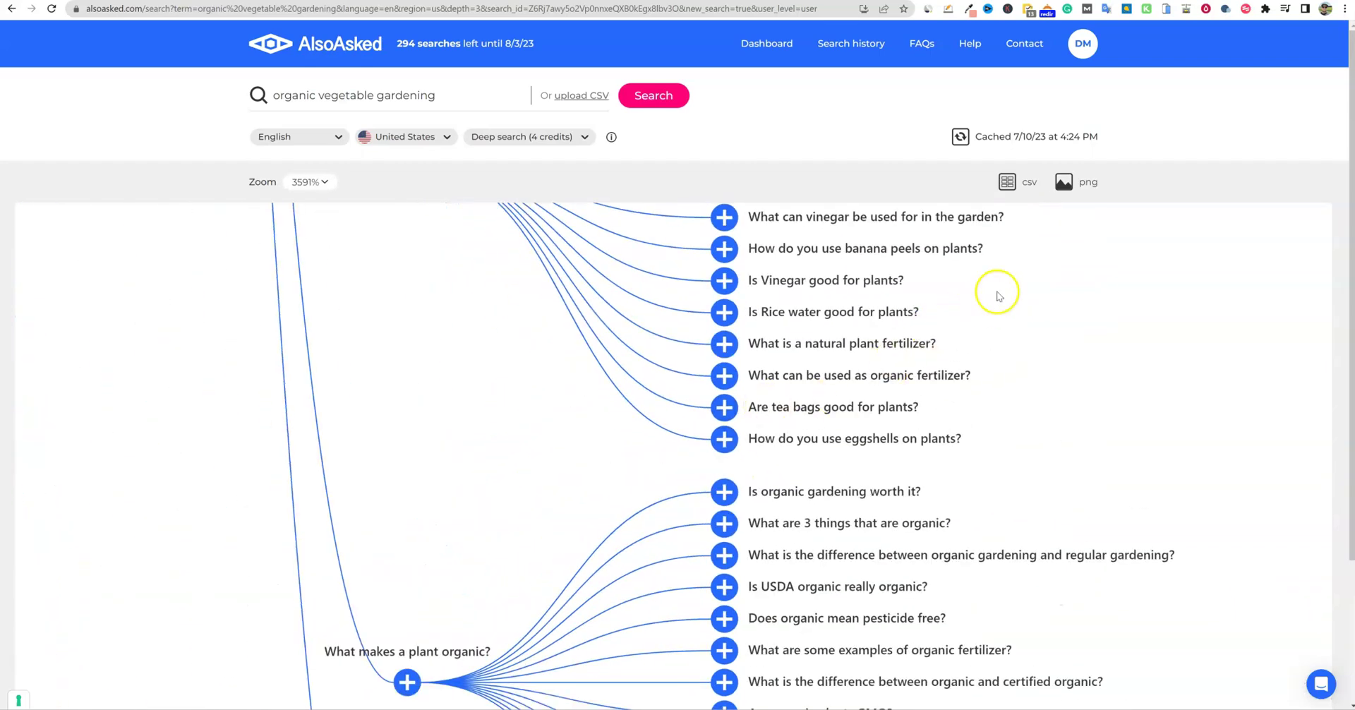
drag(999, 294, 841, 666)
drag(913, 274, 974, 662)
drag(1017, 349, 987, 692)
drag(1012, 422, 1008, 689)
drag(968, 420, 1006, 671)
drag(1005, 348, 1027, 658)
drag(1052, 411, 1065, 641)
drag(1065, 387, 1095, 617)
scroll(1044, 480, down, 3)
drag(1116, 360, 971, 657)
drag(985, 393, 902, 639)
drag(962, 417, 993, 346)
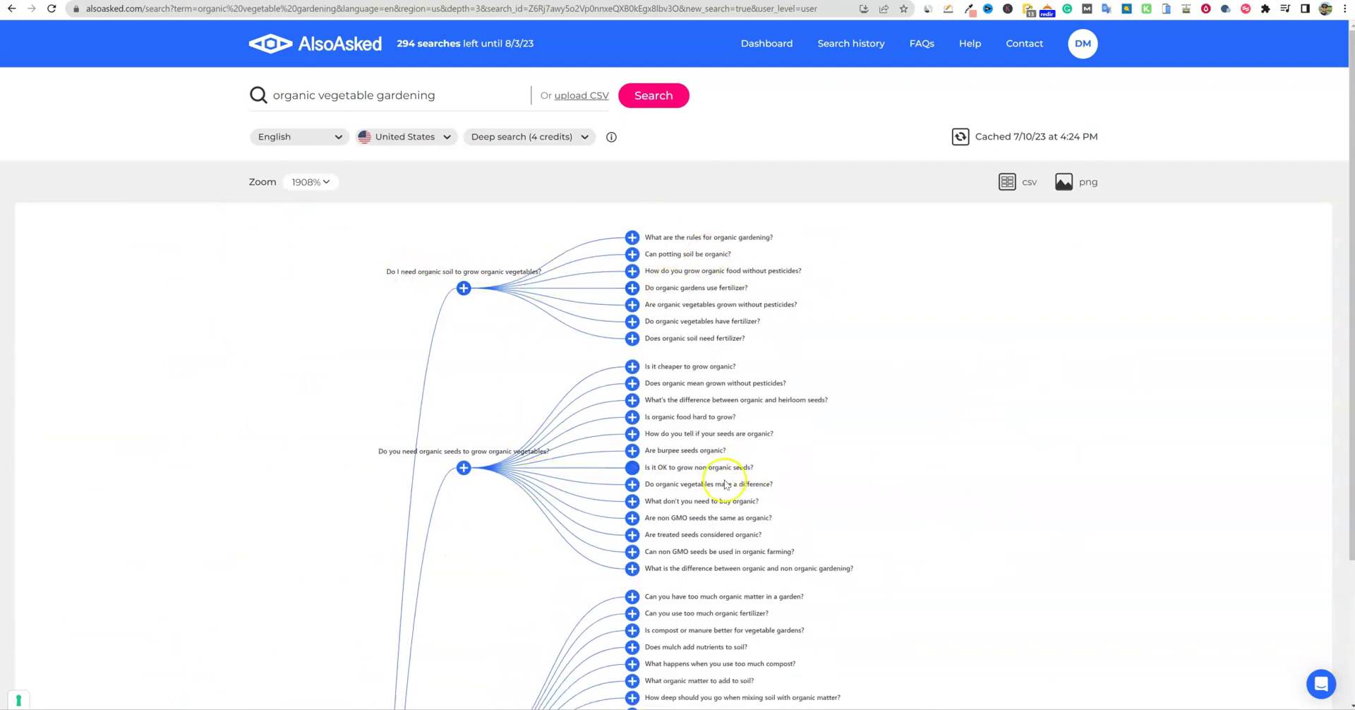
- Look through the deep question tree from its first branches down to the last one about vegetables and peat moss
drag(864, 576, 929, 420)
drag(938, 645, 939, 533)
drag(944, 696, 943, 496)
drag(933, 590, 953, 407)
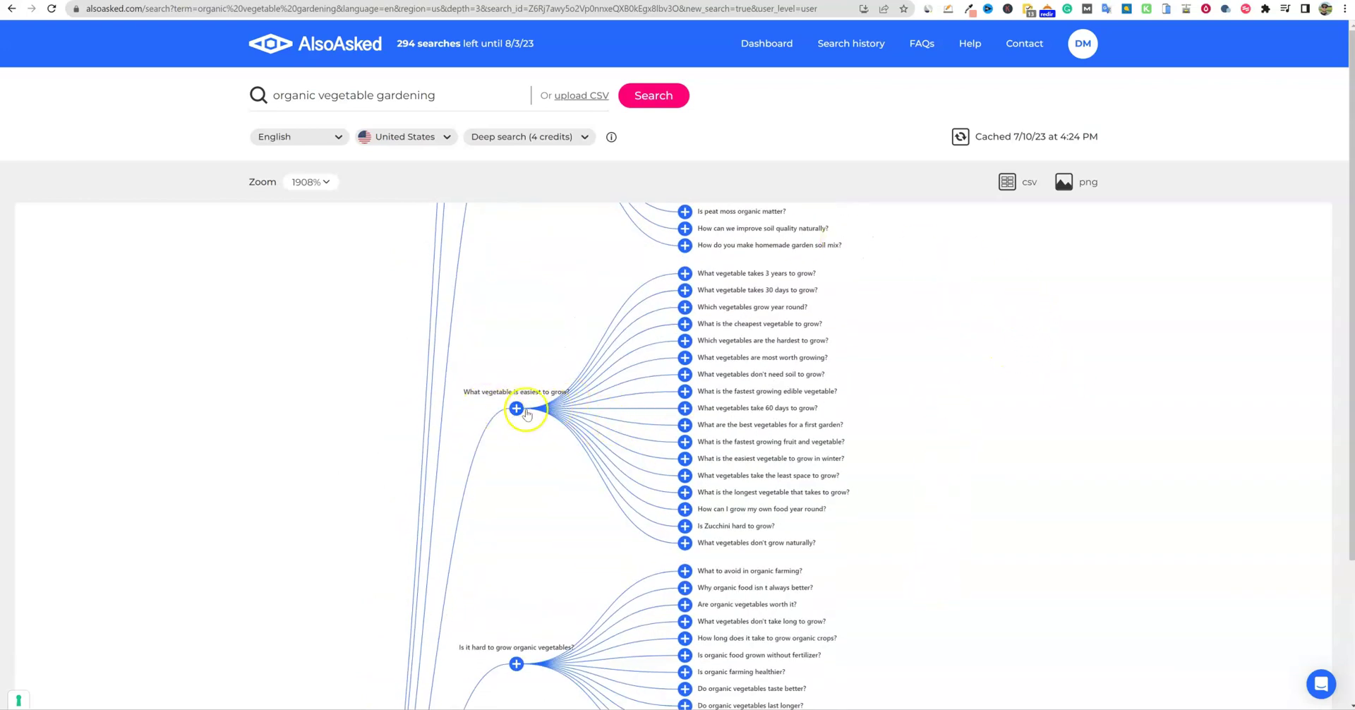
scroll(519, 413, down, 5)
scroll(786, 363, down, 5)
scroll(827, 422, down, 10)
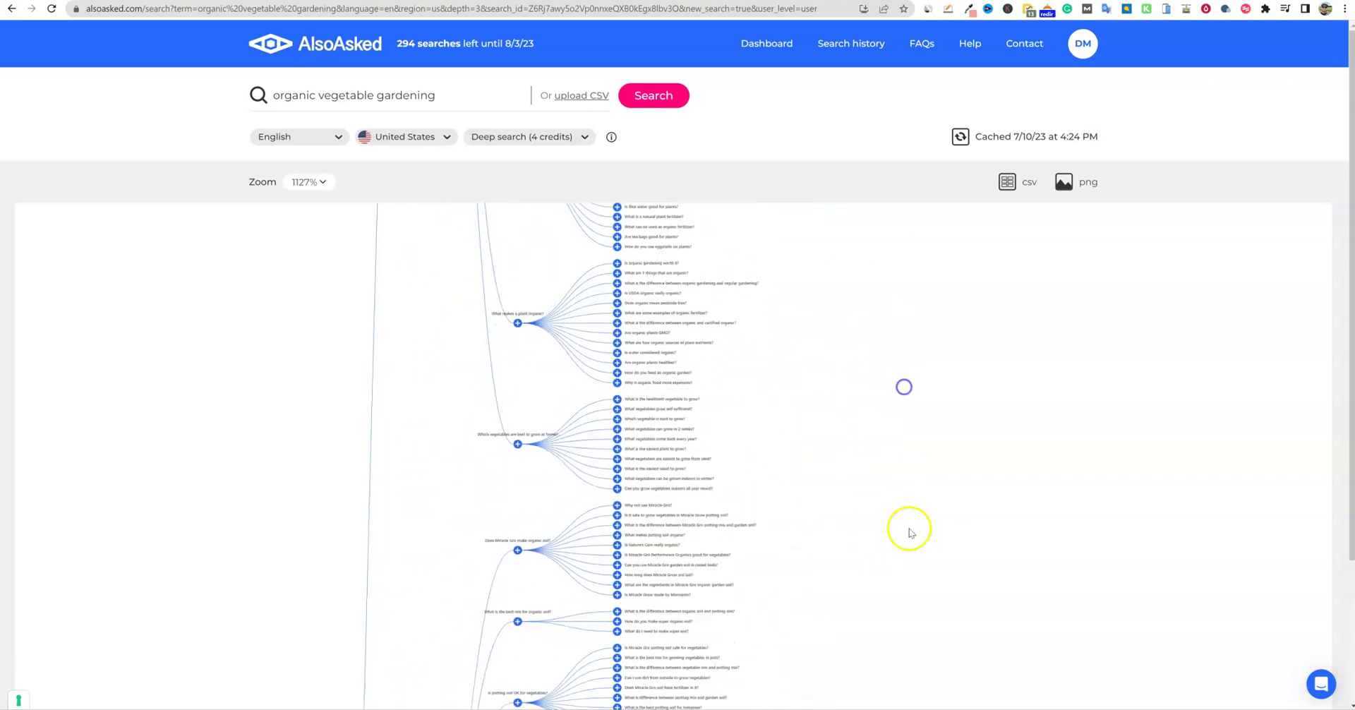
scroll(947, 368, down, 5)
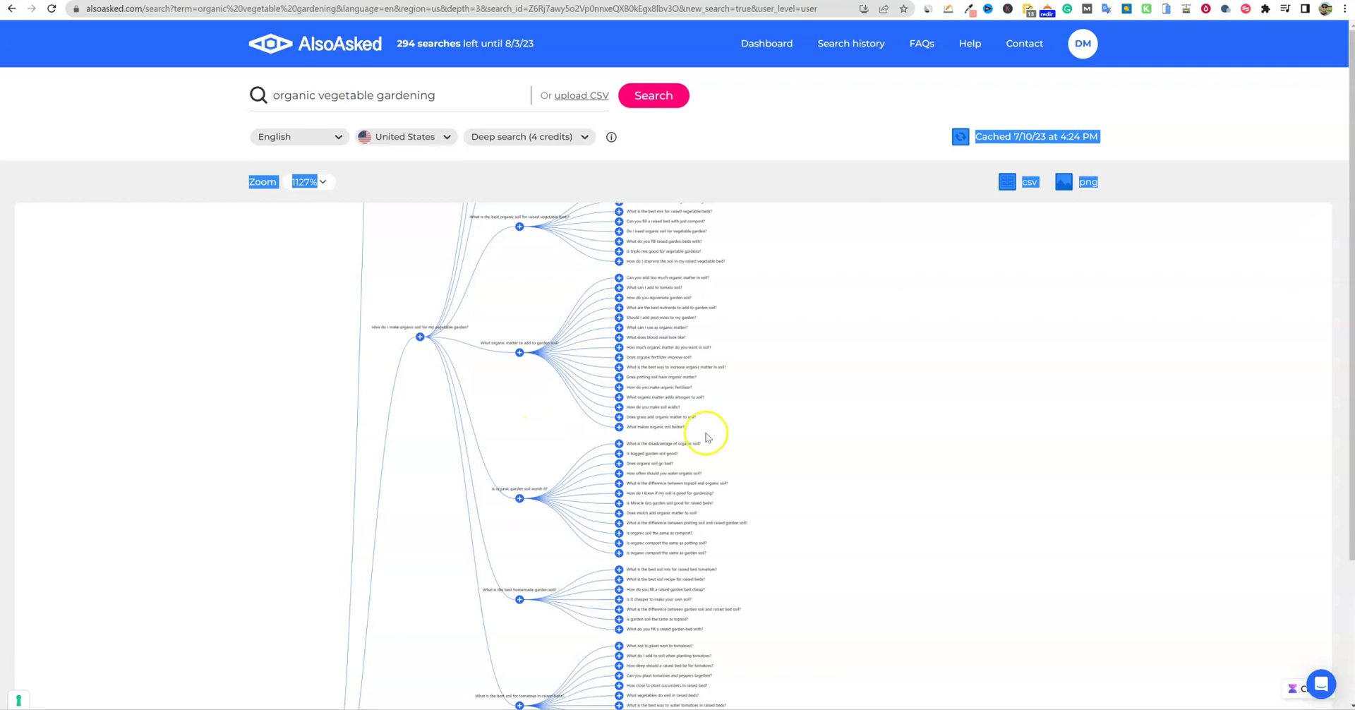
scroll(838, 303, down, 10)
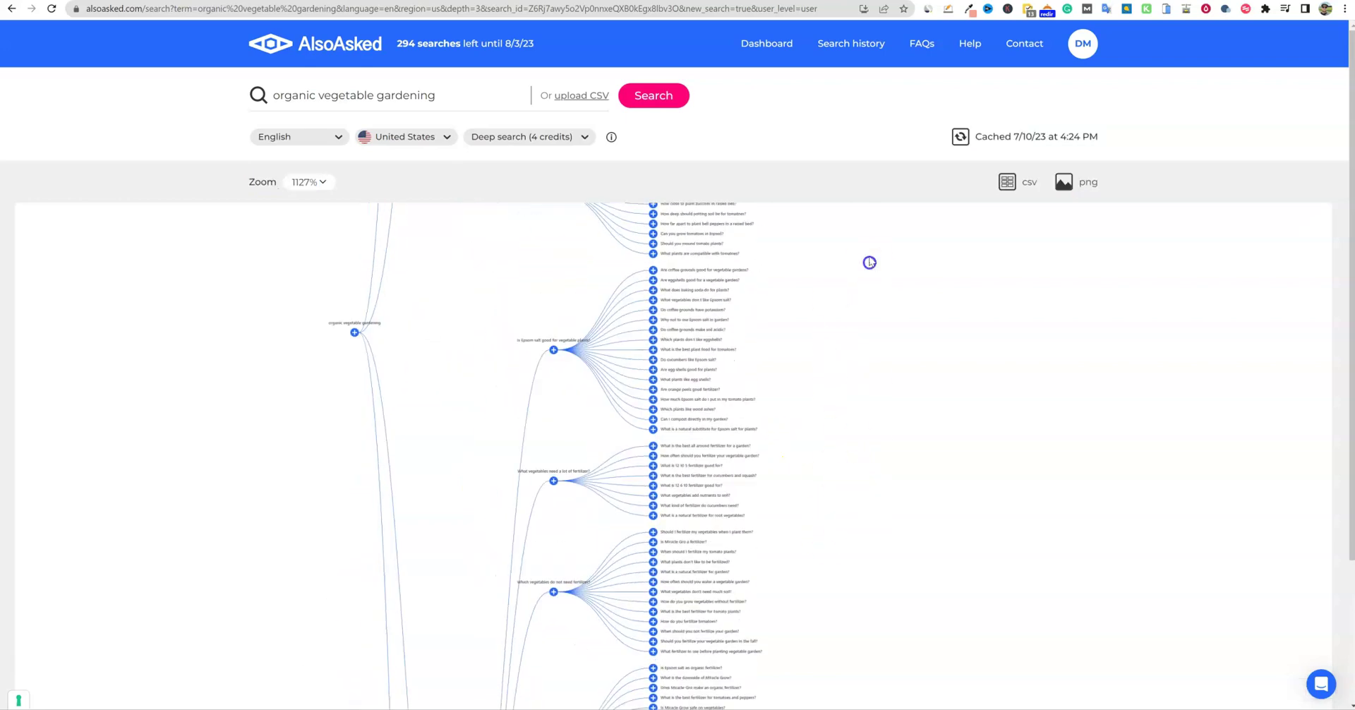
scroll(849, 223, down, 10)
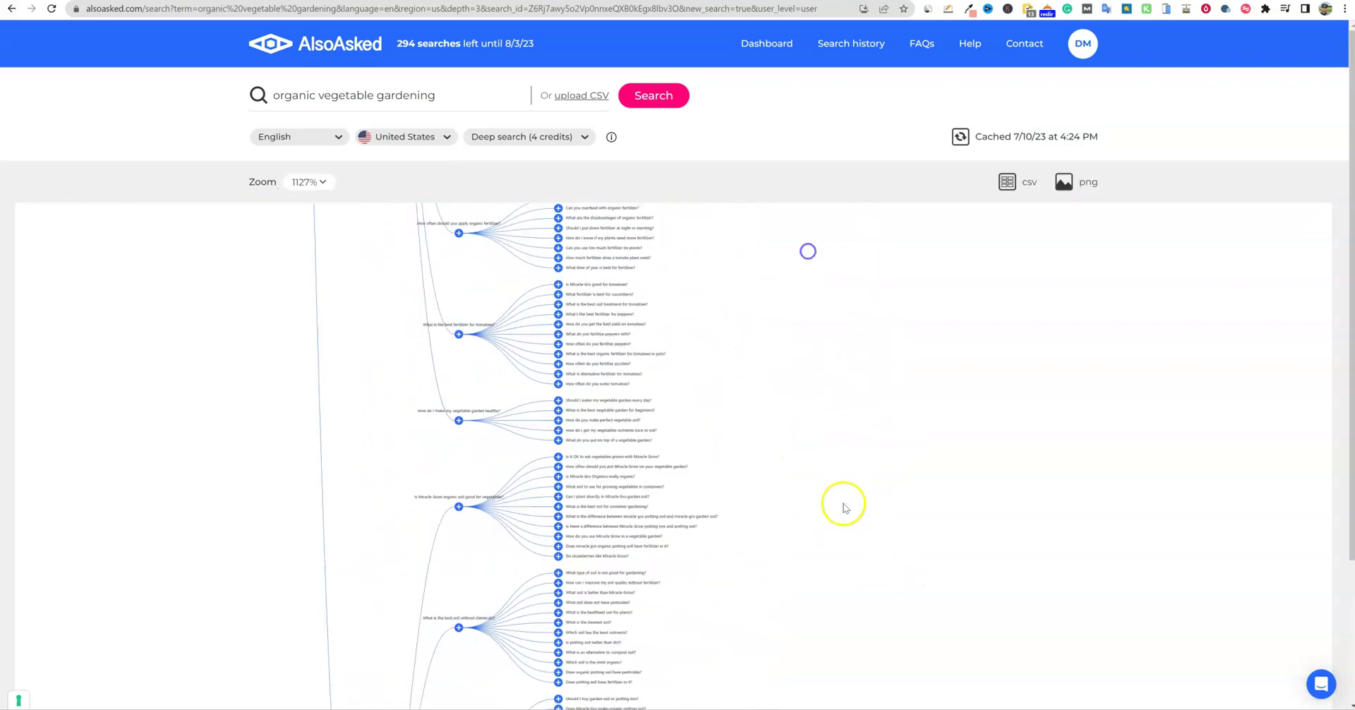
scroll(855, 502, down, 10)
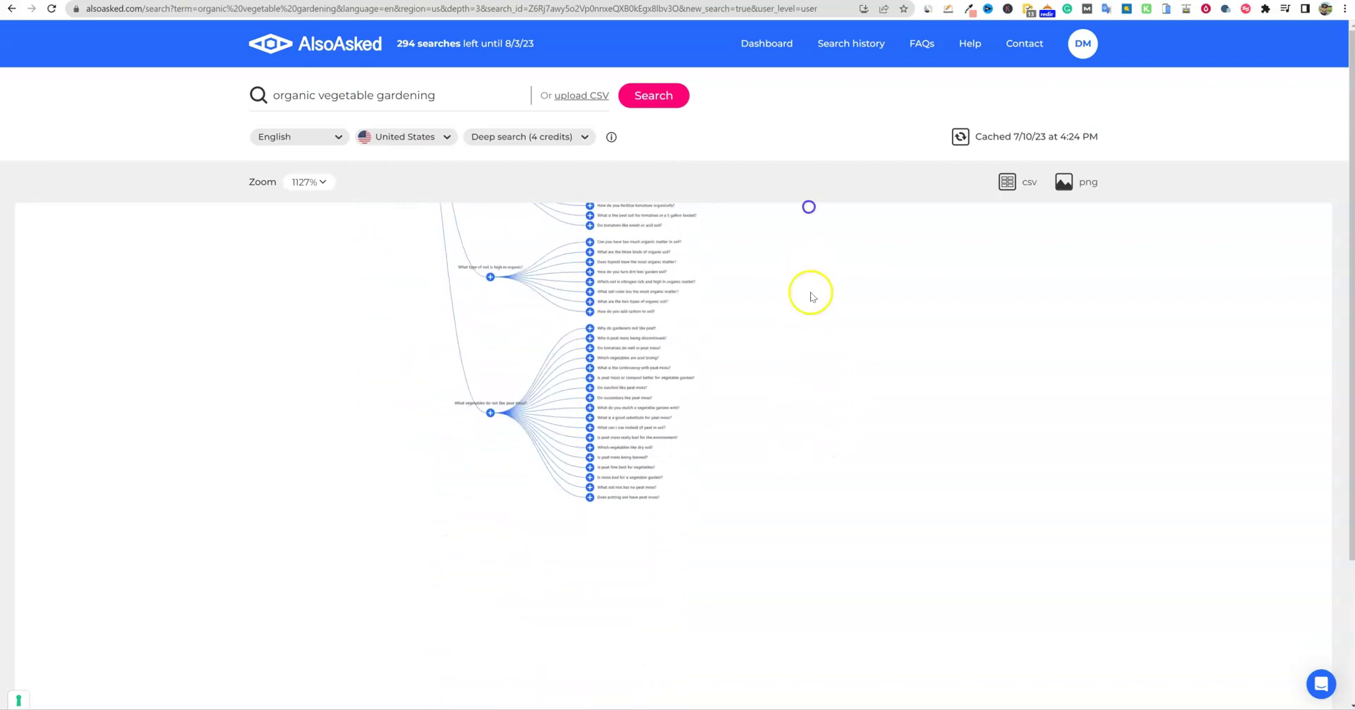
- Export the "organic vegetable gardening" question tree as a CSV file
drag(797, 458, 785, 520)
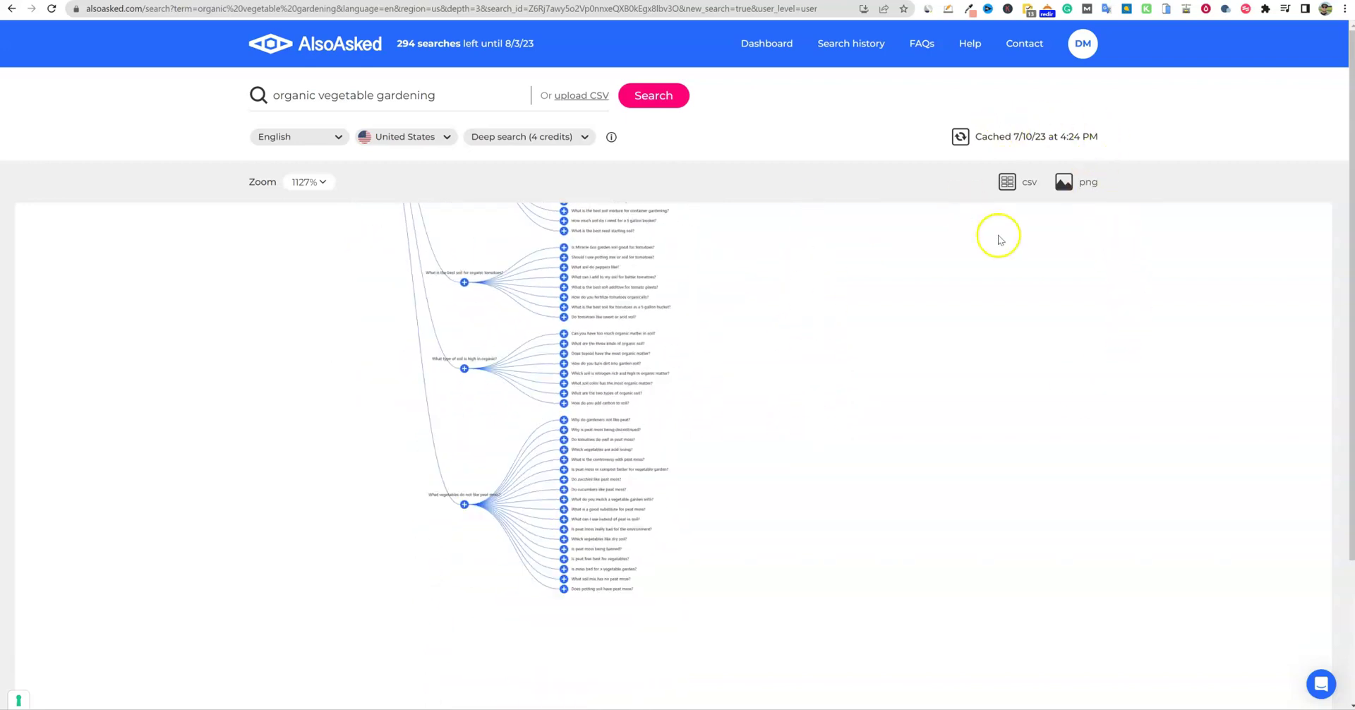
click(1008, 183)
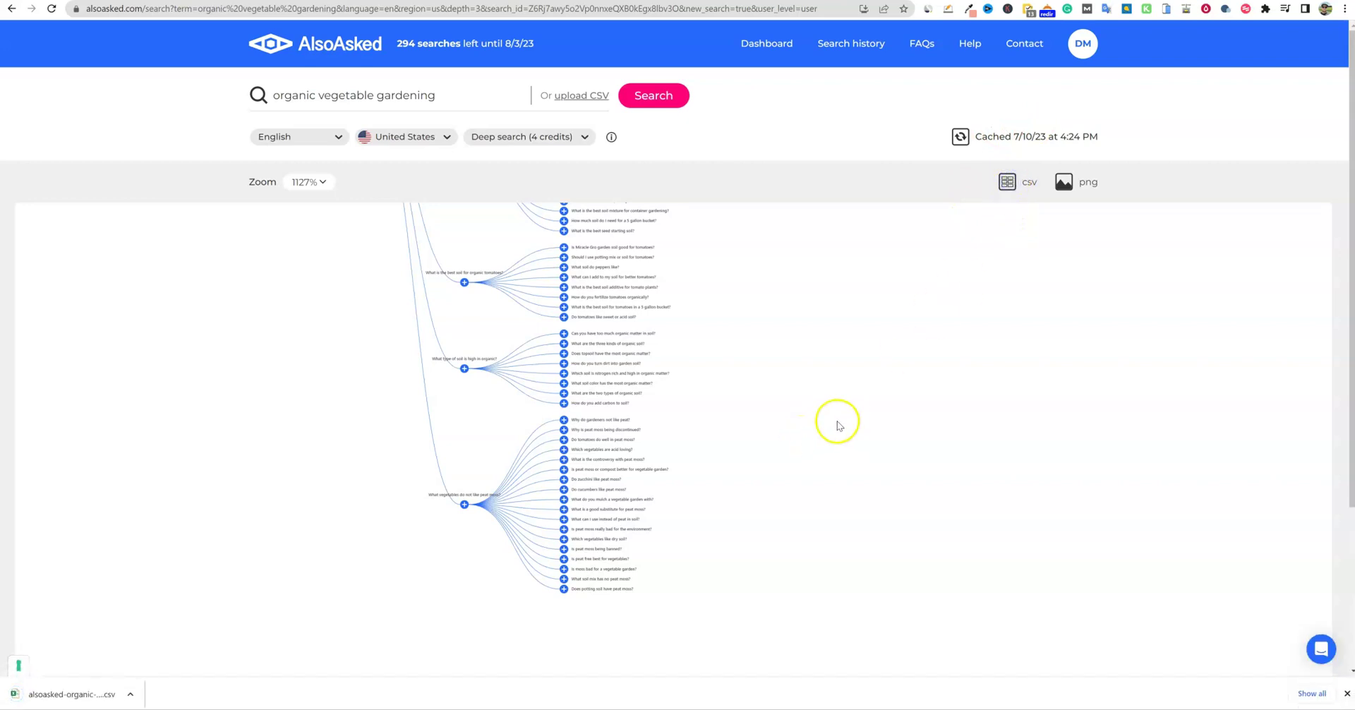
- Read the soil-related sub-questions in the tree's lower branches at a closer zoom
drag(759, 393, 694, 581)
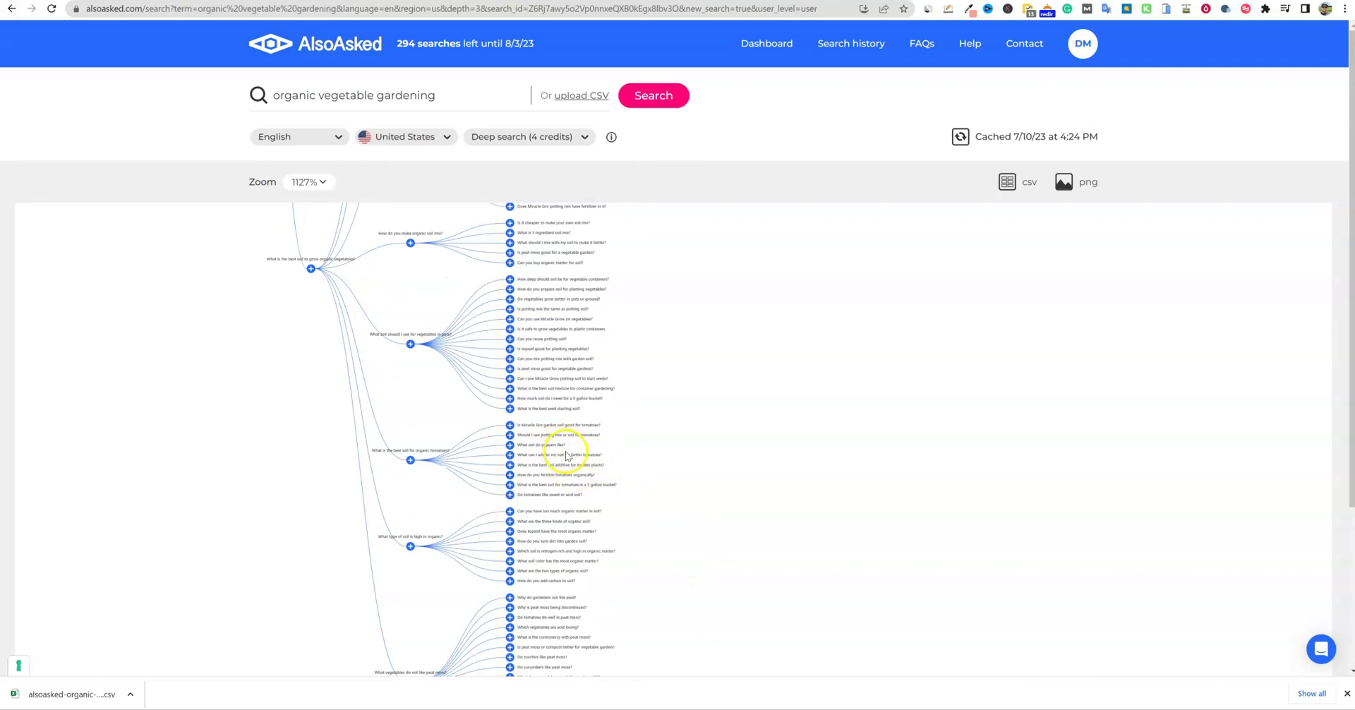
scroll(565, 462, up, 5)
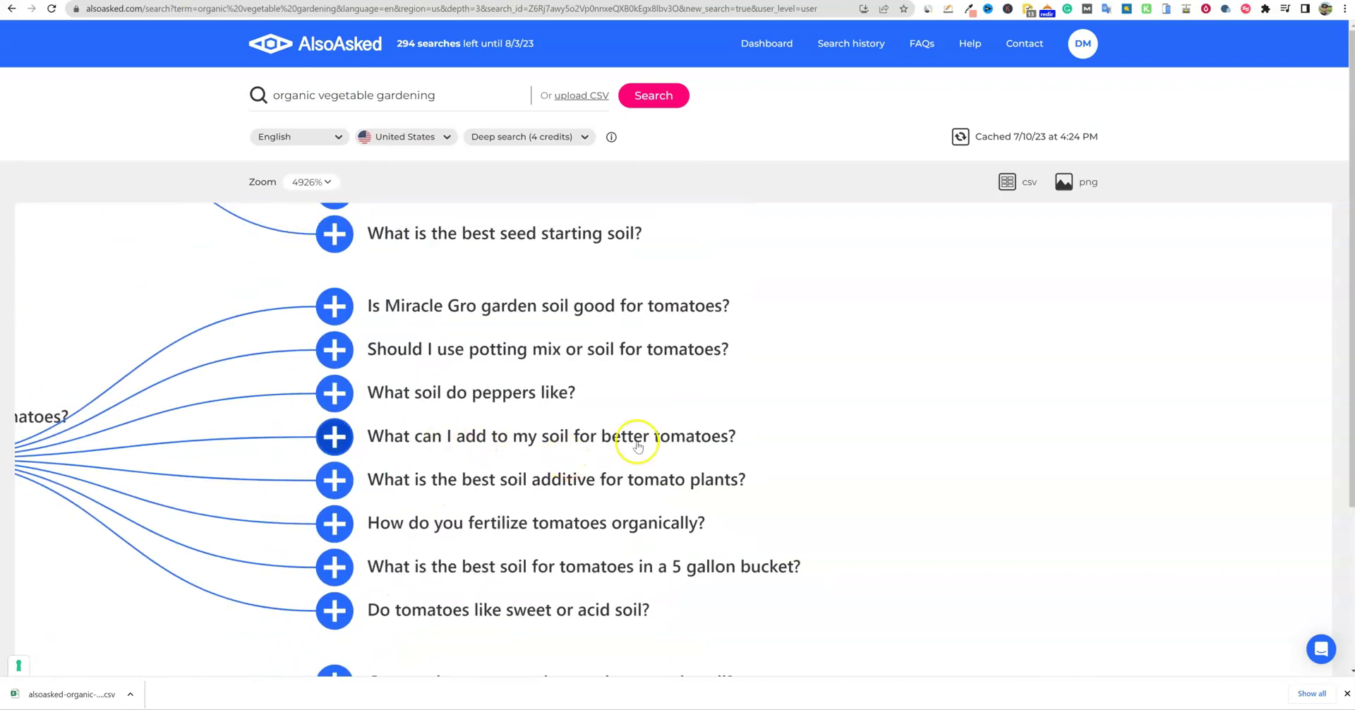
drag(885, 280, 905, 492)
drag(935, 369, 934, 426)
drag(911, 291, 911, 554)
drag(895, 315, 888, 589)
drag(883, 213, 896, 595)
drag(912, 249, 914, 453)
drag(900, 187, 891, 521)
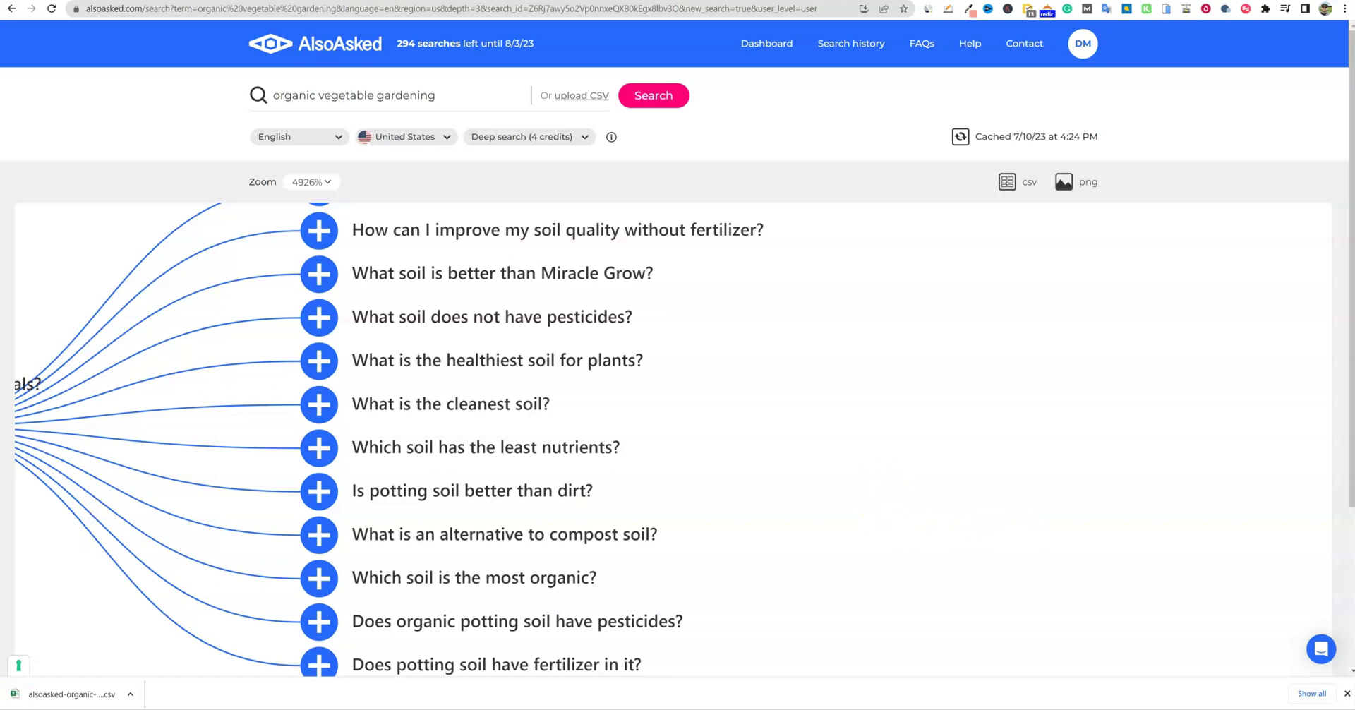
- Open the downloaded AlsoAsked CSV file in Excel
click(84, 694)
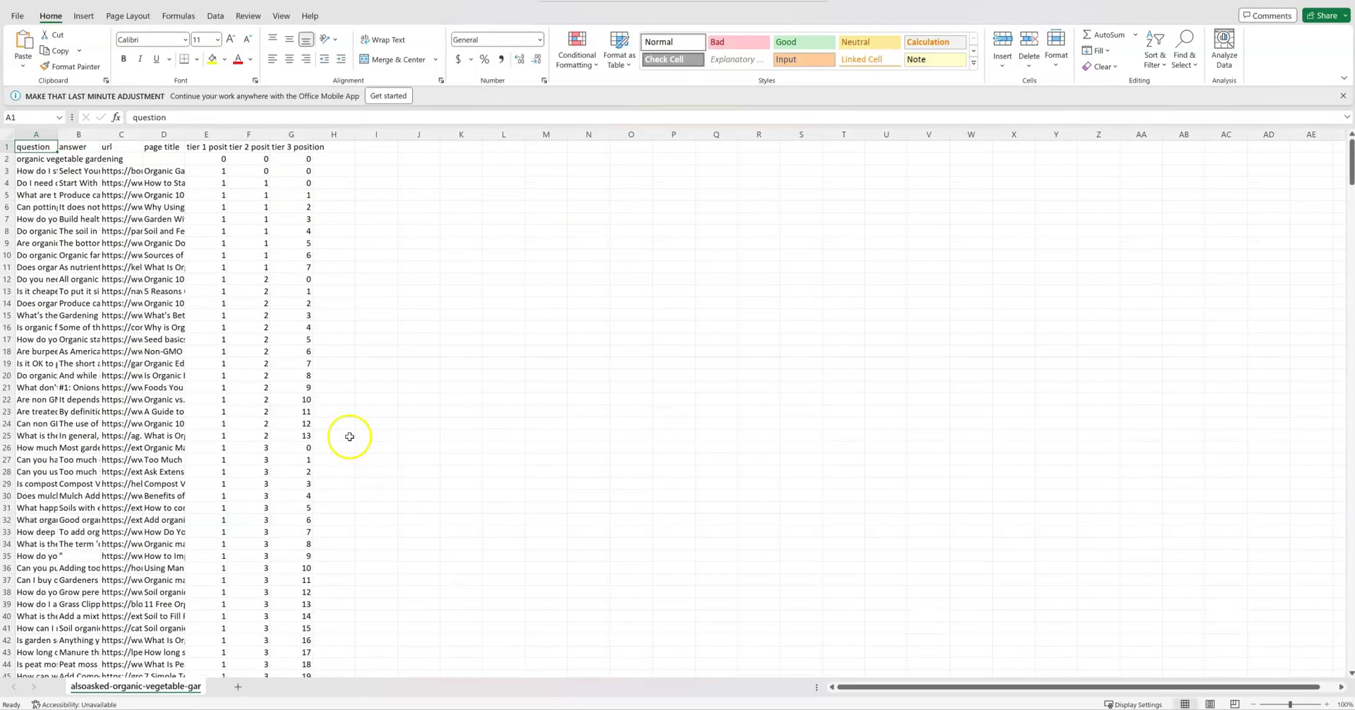
click(10, 137)
double_click(57, 134)
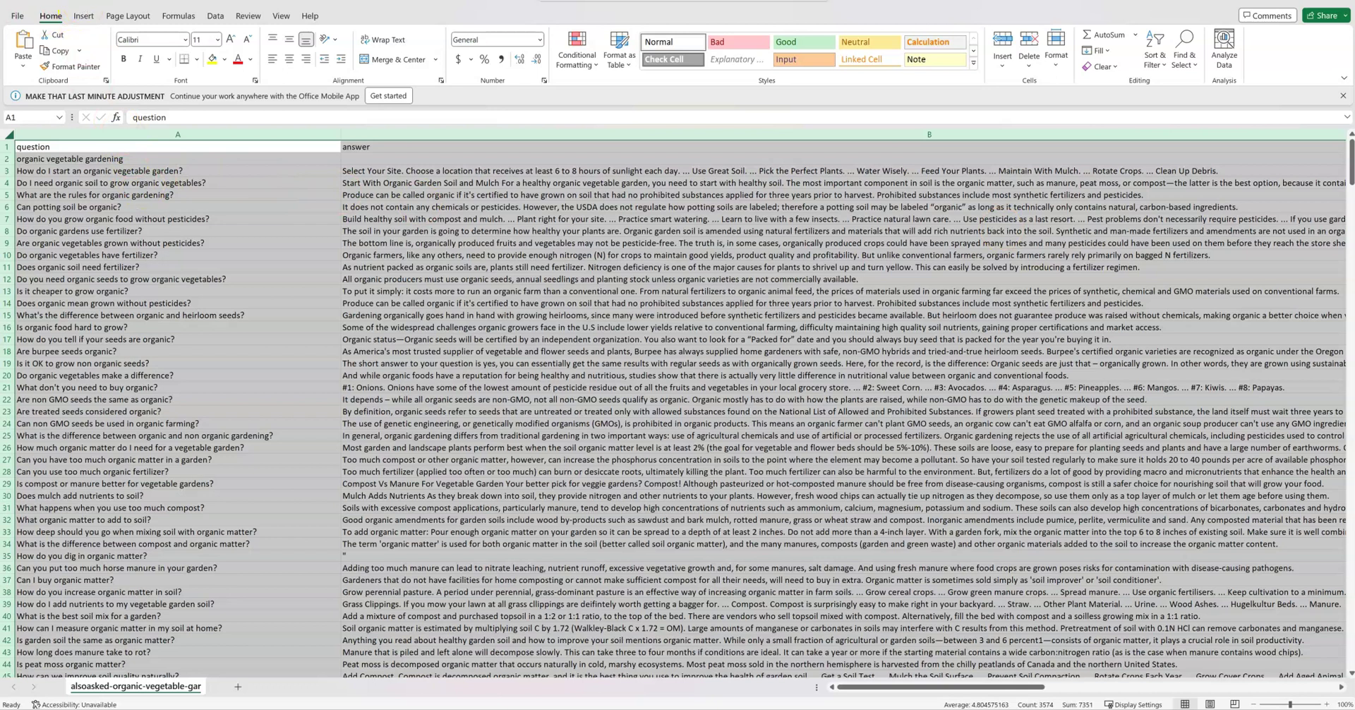
key(ctrl+z)
click(203, 207)
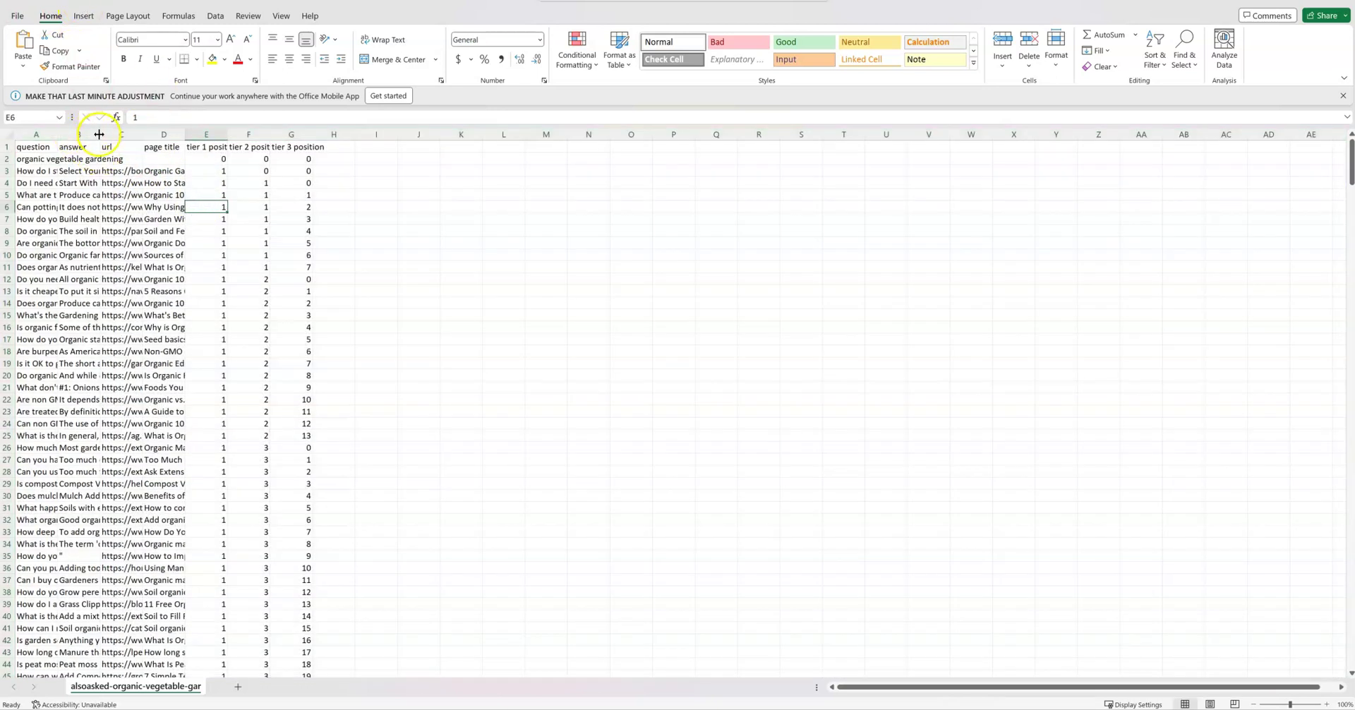
- Widen the question and answer columns so their text is readable, and look over the answers
drag(99, 135, 387, 135)
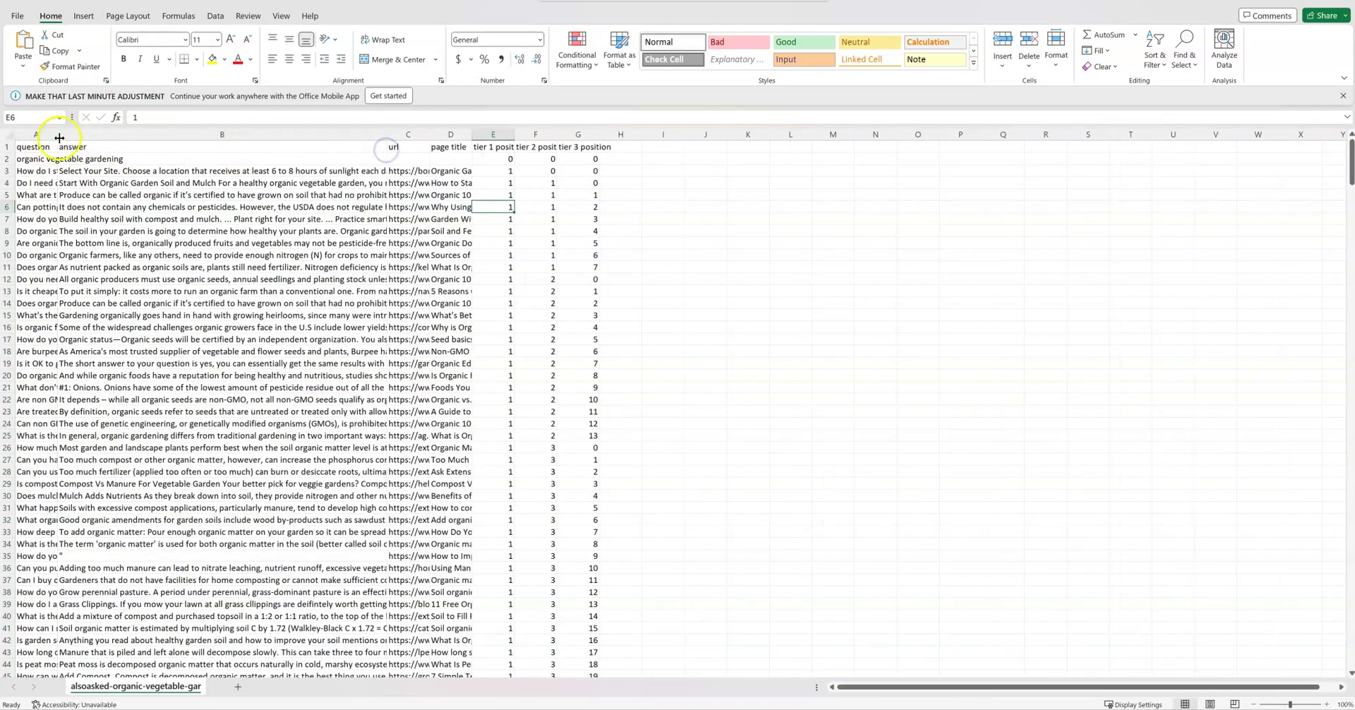
drag(58, 136, 263, 136)
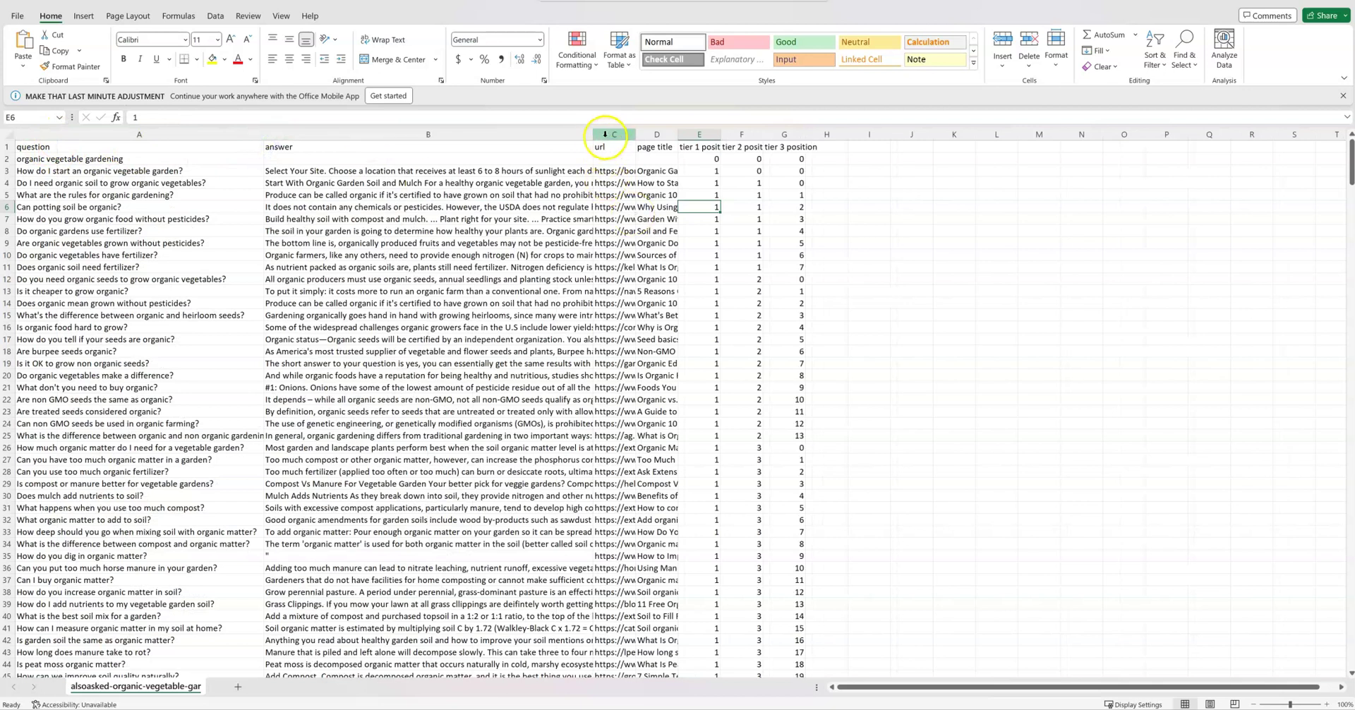
drag(595, 135, 692, 136)
click(494, 350)
drag(399, 172, 417, 487)
- Narrow the answer column and highlight the whole question column with a yellow fill
drag(691, 136, 291, 136)
click(256, 134)
click(212, 60)
click(261, 284)
- Check how many entries the question column holds and look down through the exported questions
click(226, 134)
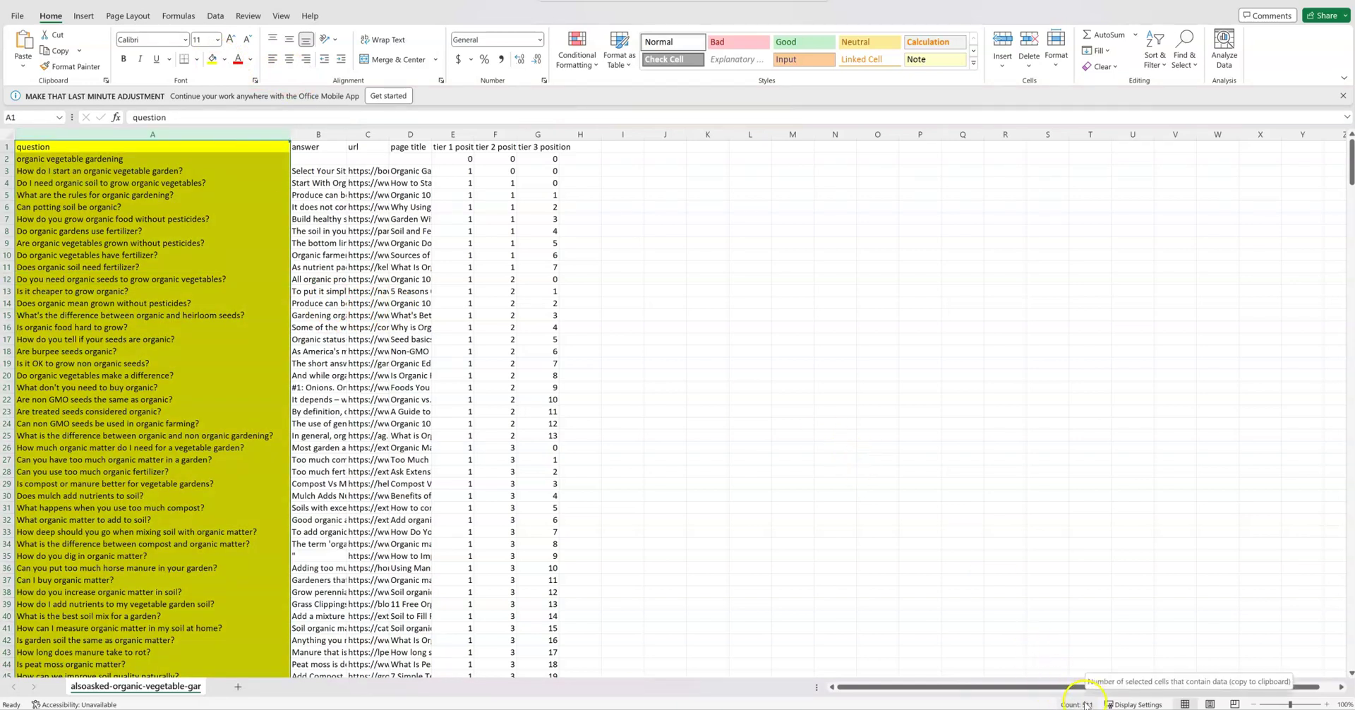
click(319, 219)
drag(180, 208, 128, 591)
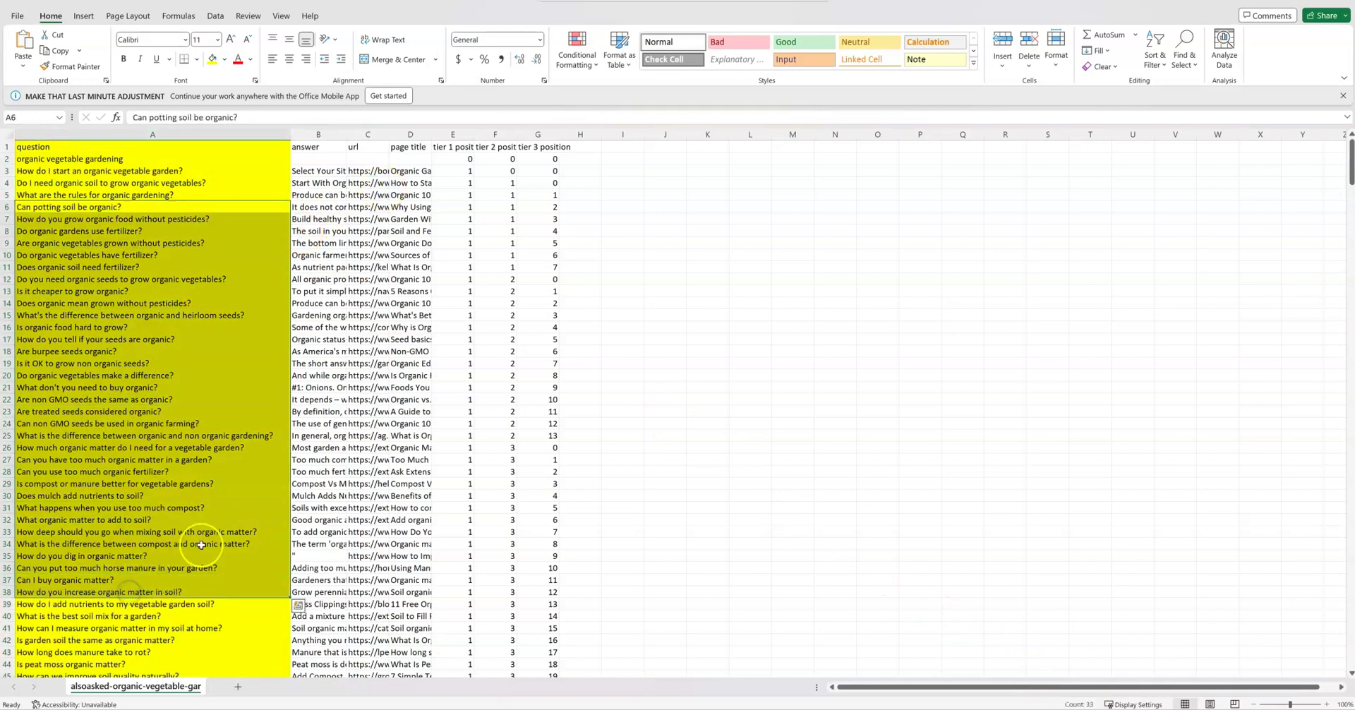
scroll(201, 545, down, 20)
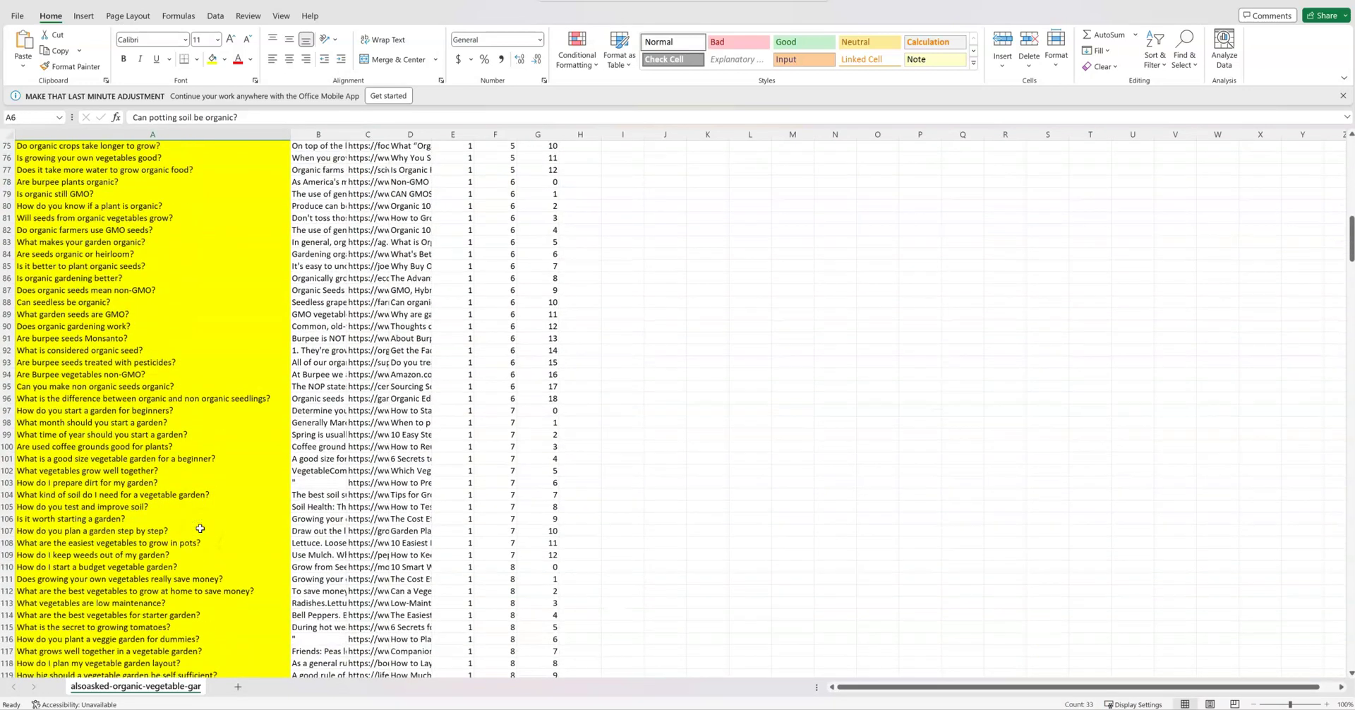
scroll(200, 528, down, 20)
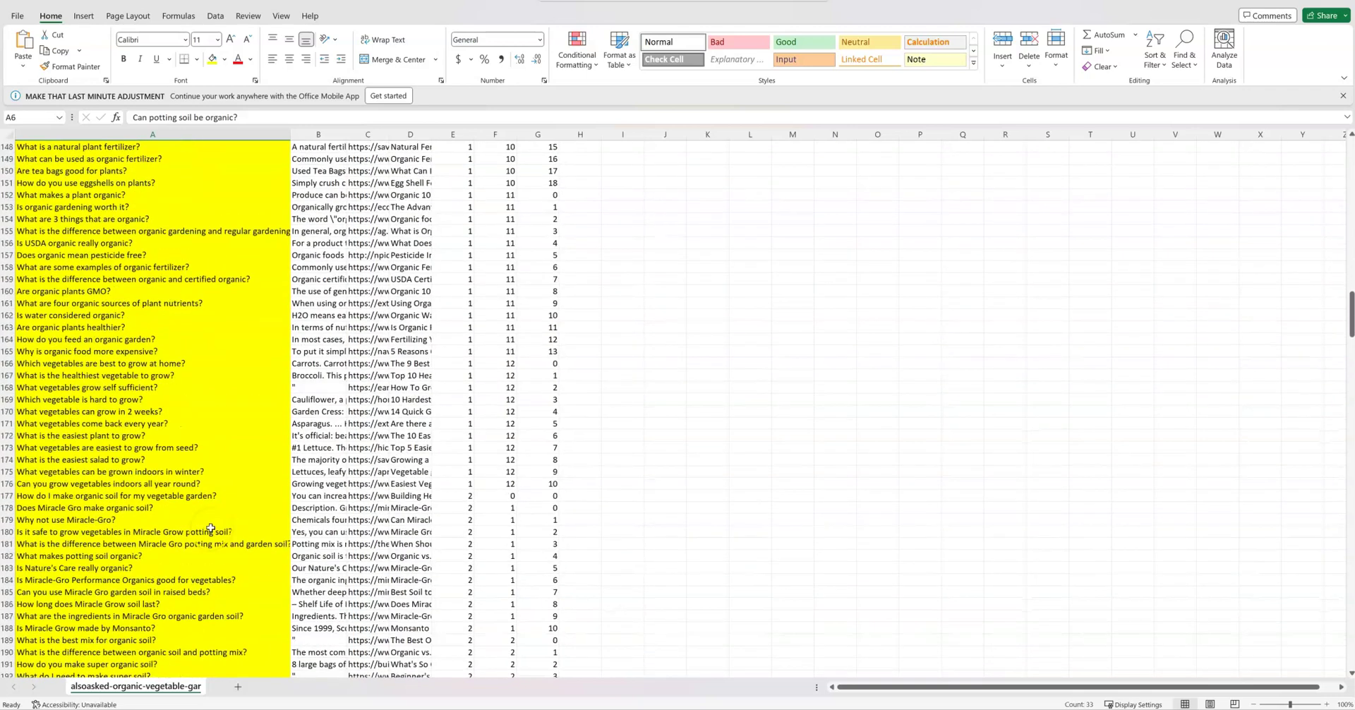
scroll(211, 528, down, 20)
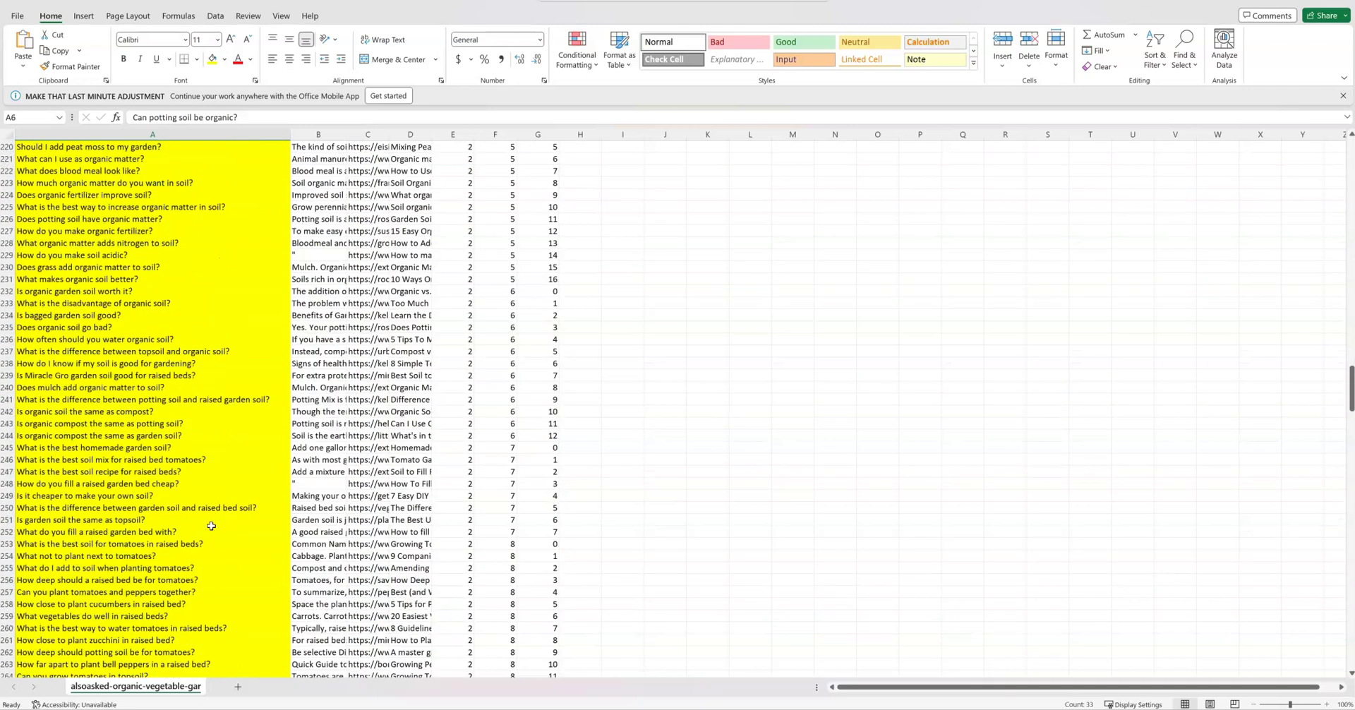
- Read down the question column to its last entry and select the questions from there back up to the top
scroll(211, 526, down, 16)
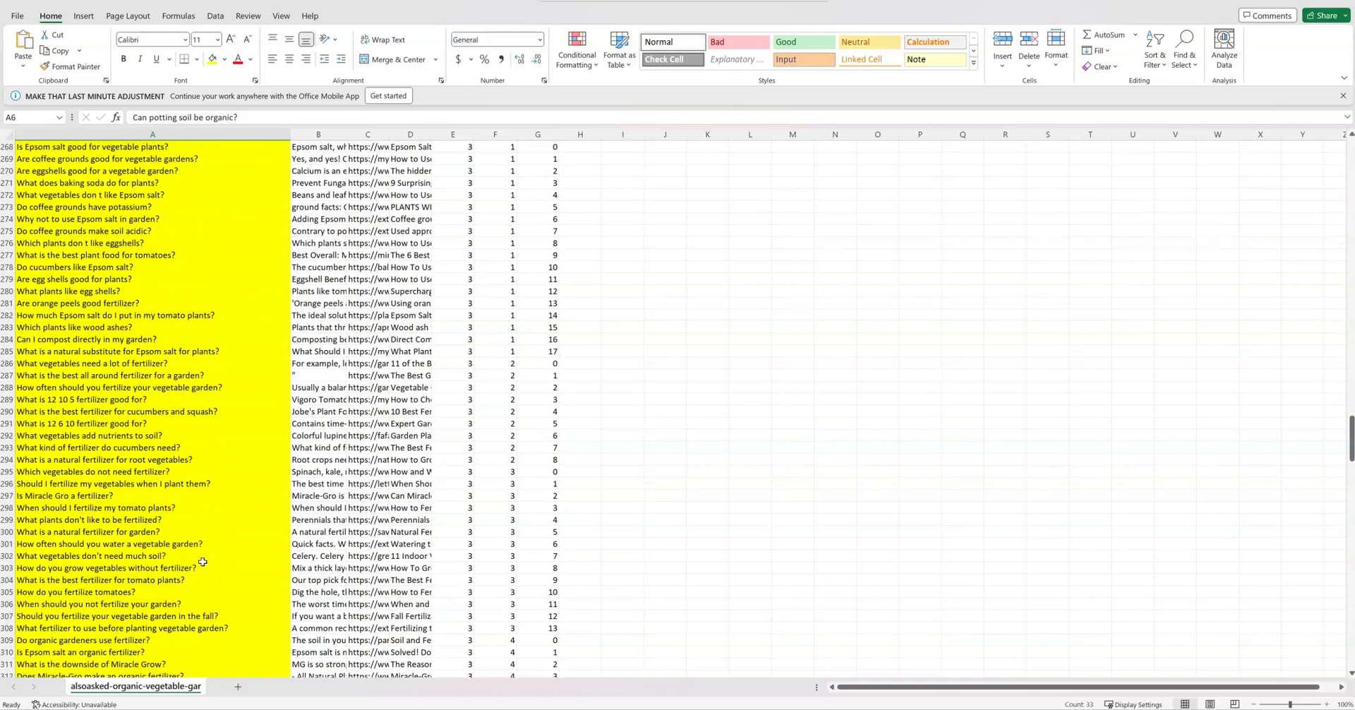
scroll(202, 560, down, 8)
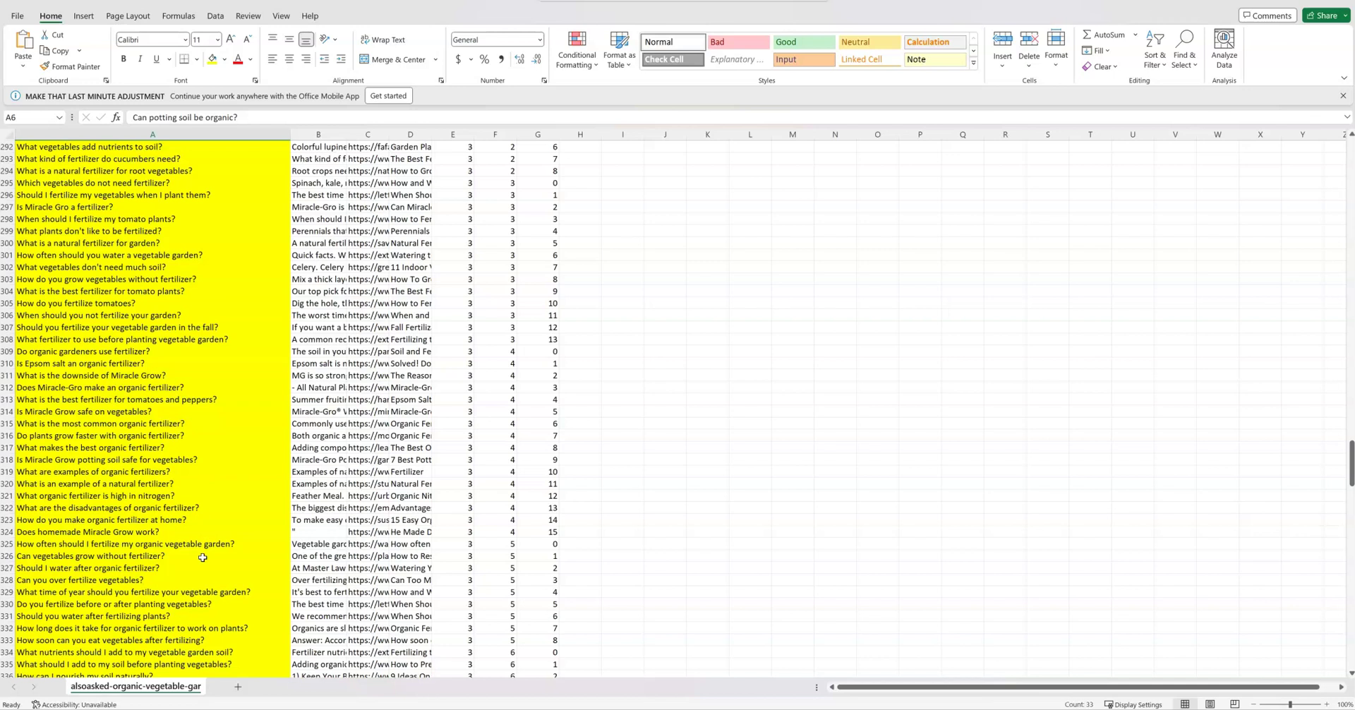
scroll(131, 345, down, 20)
scroll(153, 405, down, 17)
drag(153, 582, 163, 460)
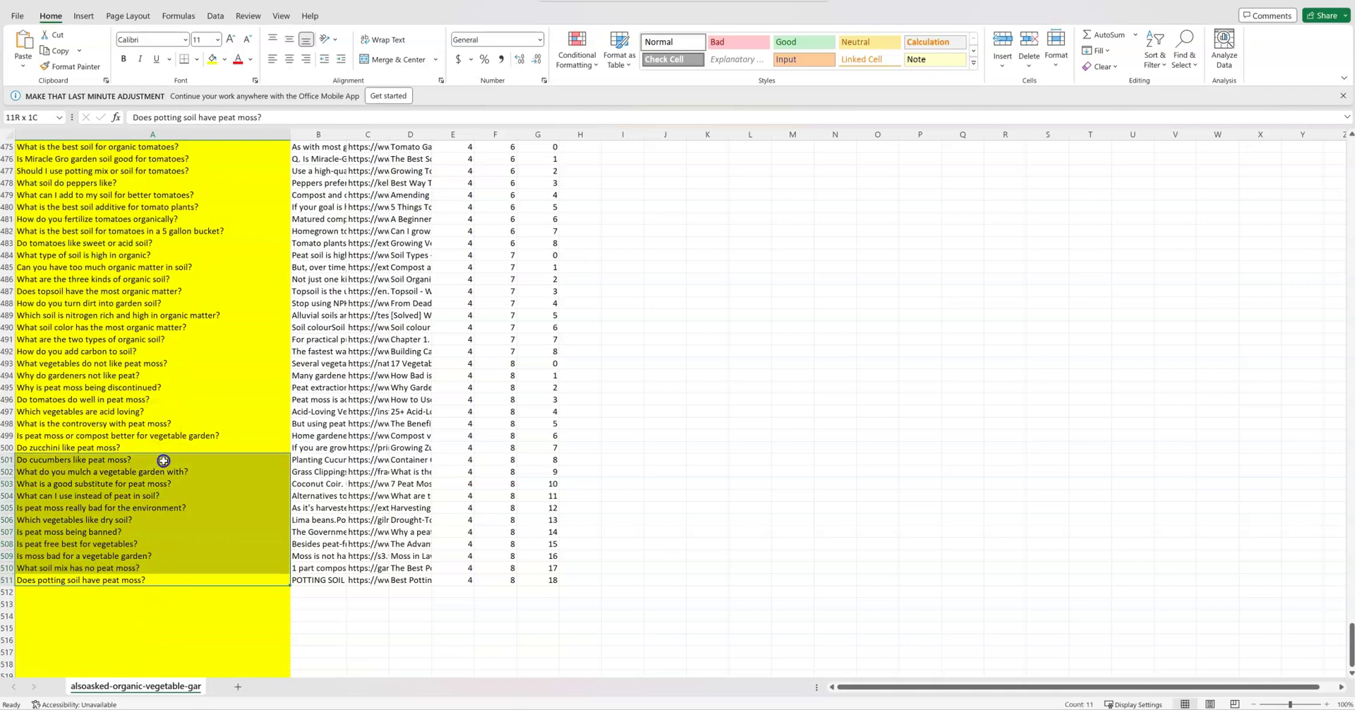
drag(163, 460, 167, 149)
click(708, 279)
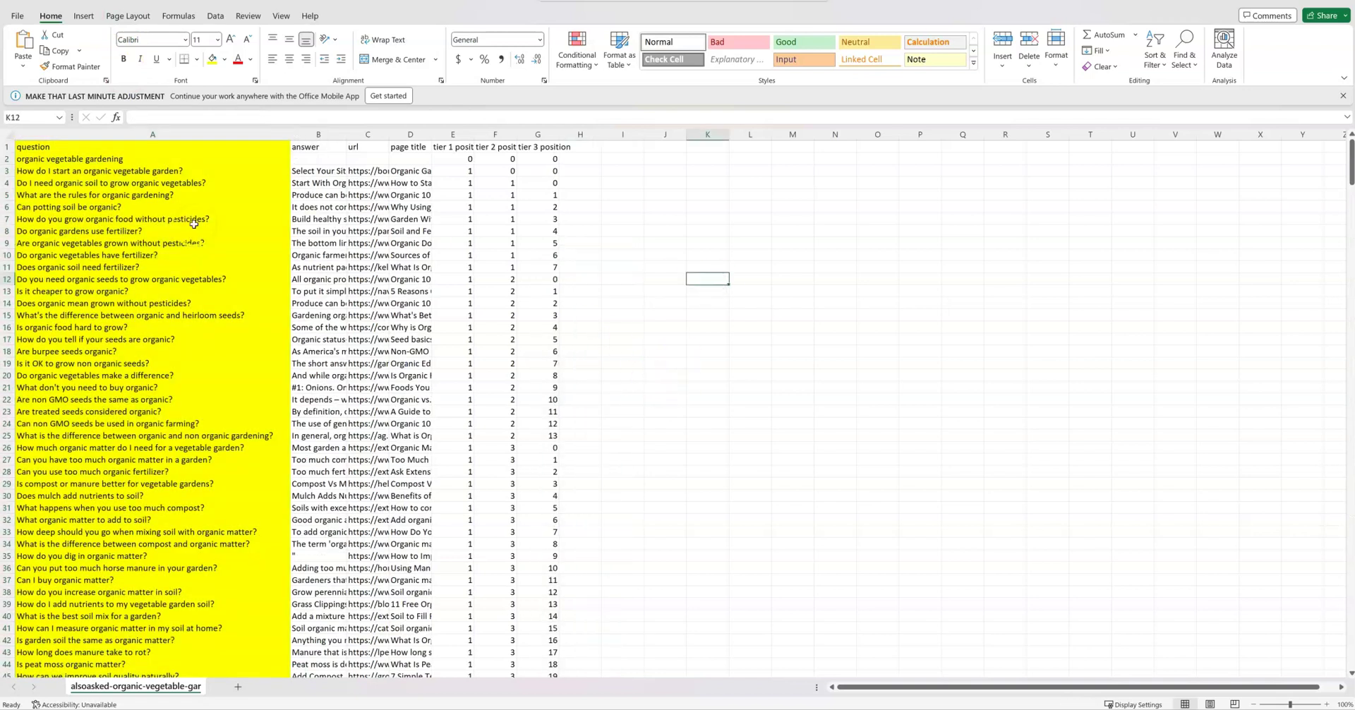
- Examine the organic vegetable gardening seed row and the questions listed beneath it
drag(37, 161, 550, 159)
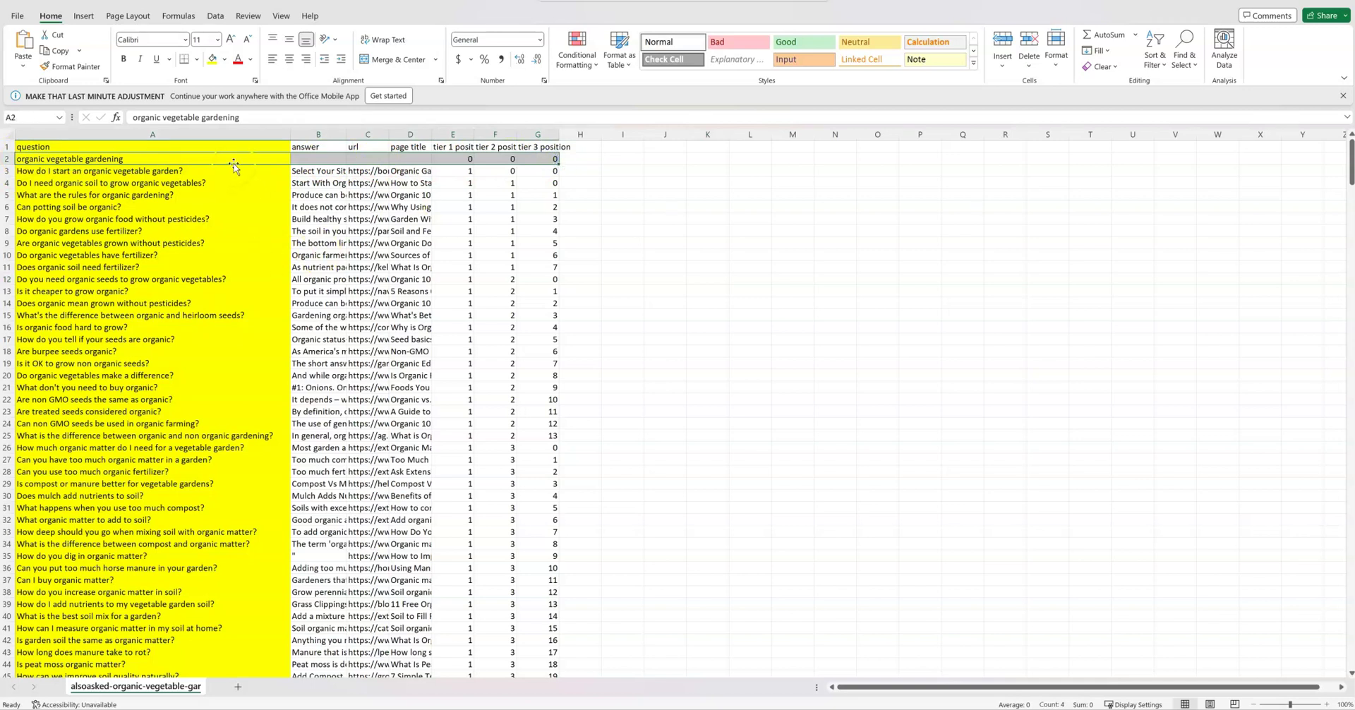
drag(183, 171, 159, 459)
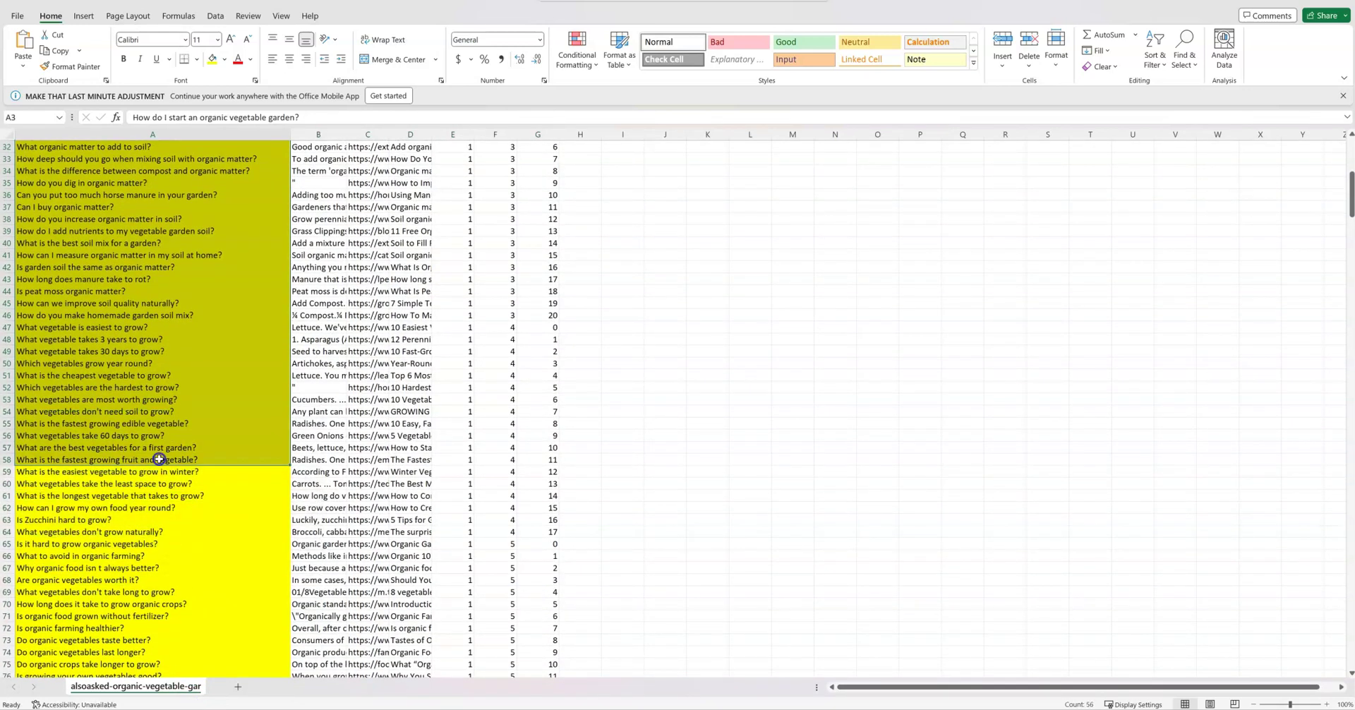
click(159, 411)
click(165, 291)
click(157, 411)
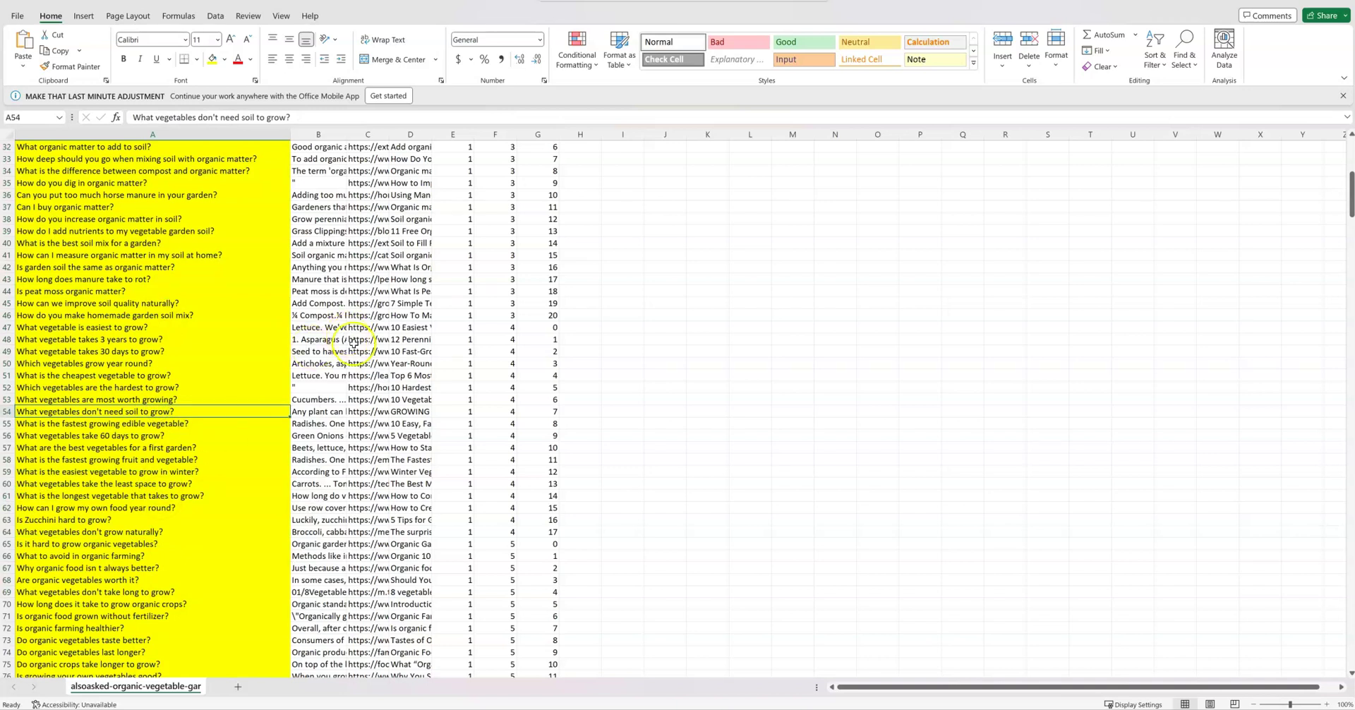
- Widen the url column to look over the source addresses, then narrow it to a moderate width
click(399, 255)
drag(390, 137, 732, 134)
scroll(501, 397, up, 6)
scroll(501, 397, up, 4)
drag(455, 255, 519, 372)
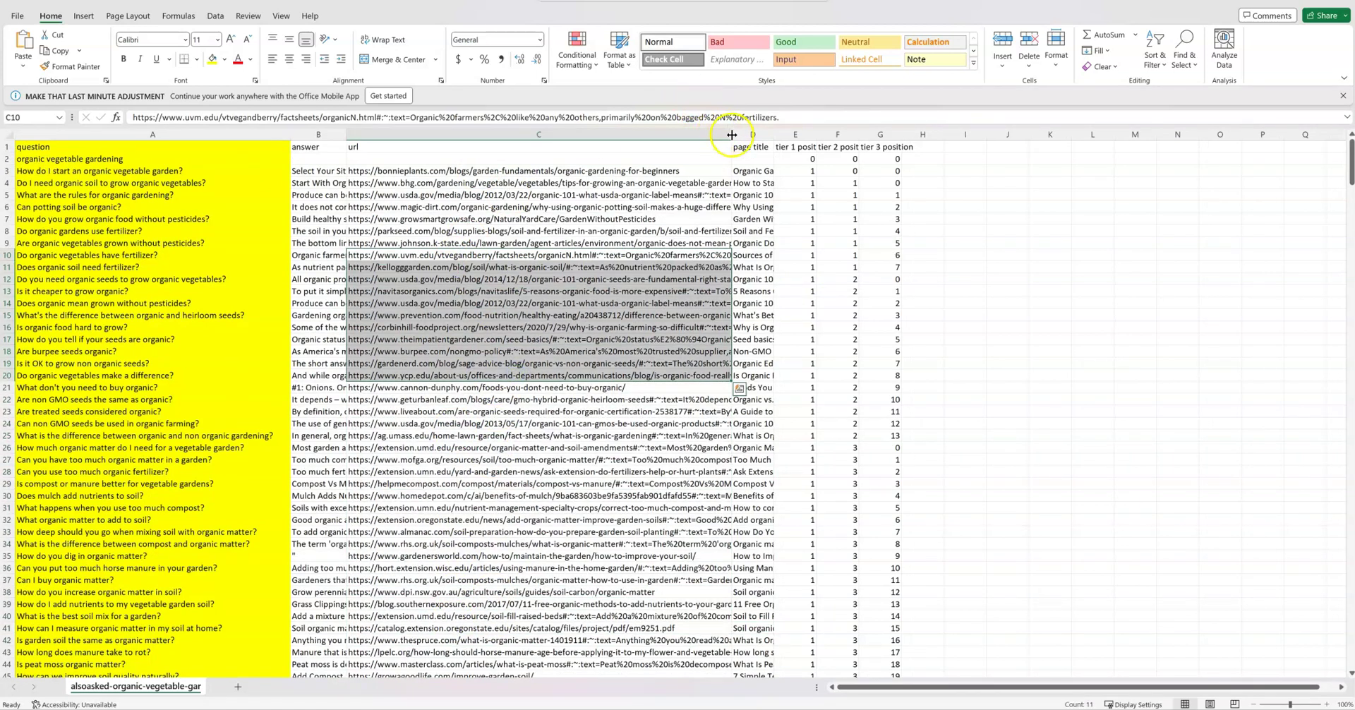
drag(732, 135, 478, 135)
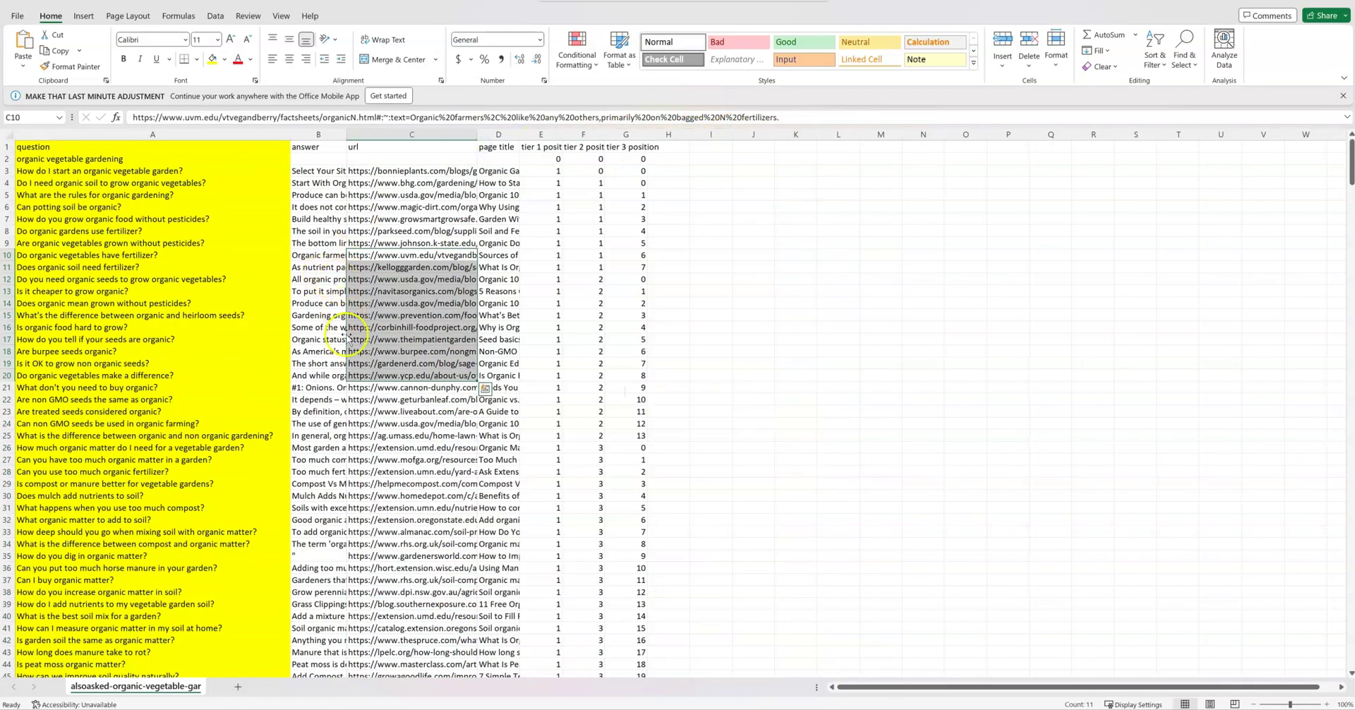
- Compare the first questions with their answers and source URLs down the url column
click(356, 231)
click(317, 219)
click(183, 193)
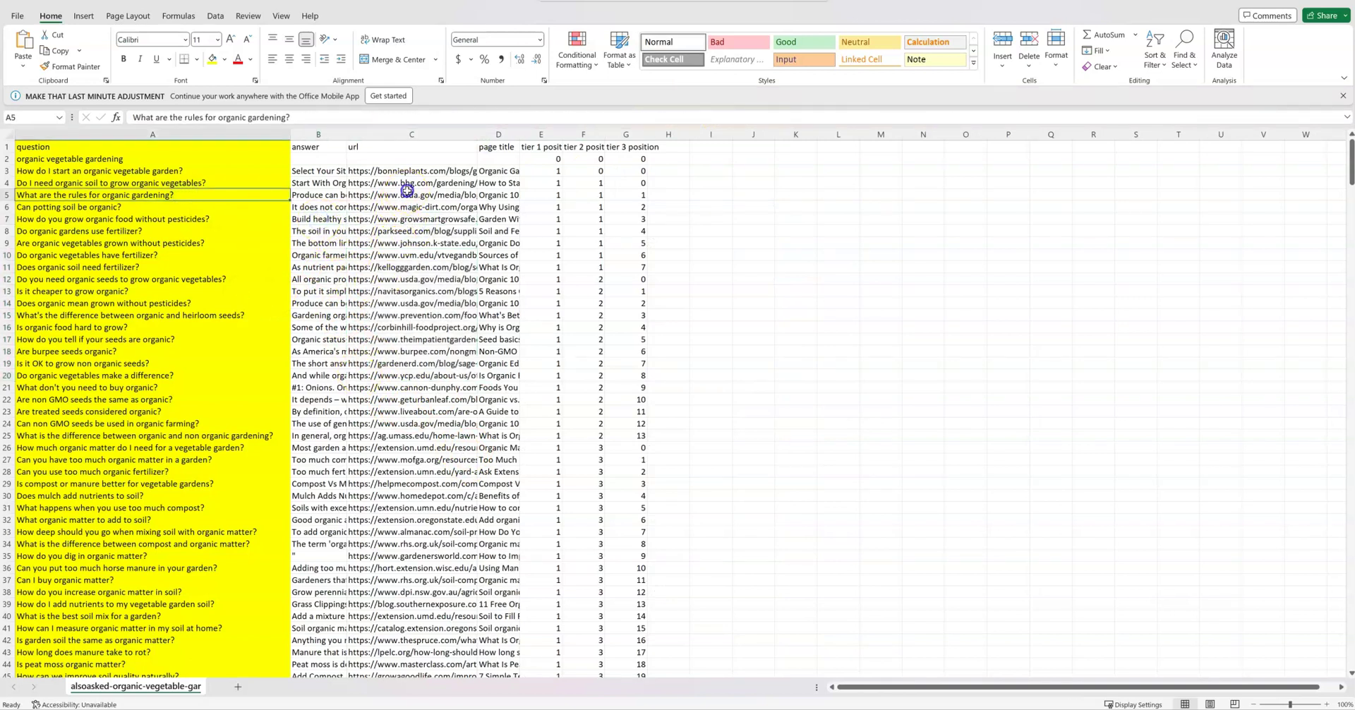
drag(405, 194, 414, 593)
click(701, 360)
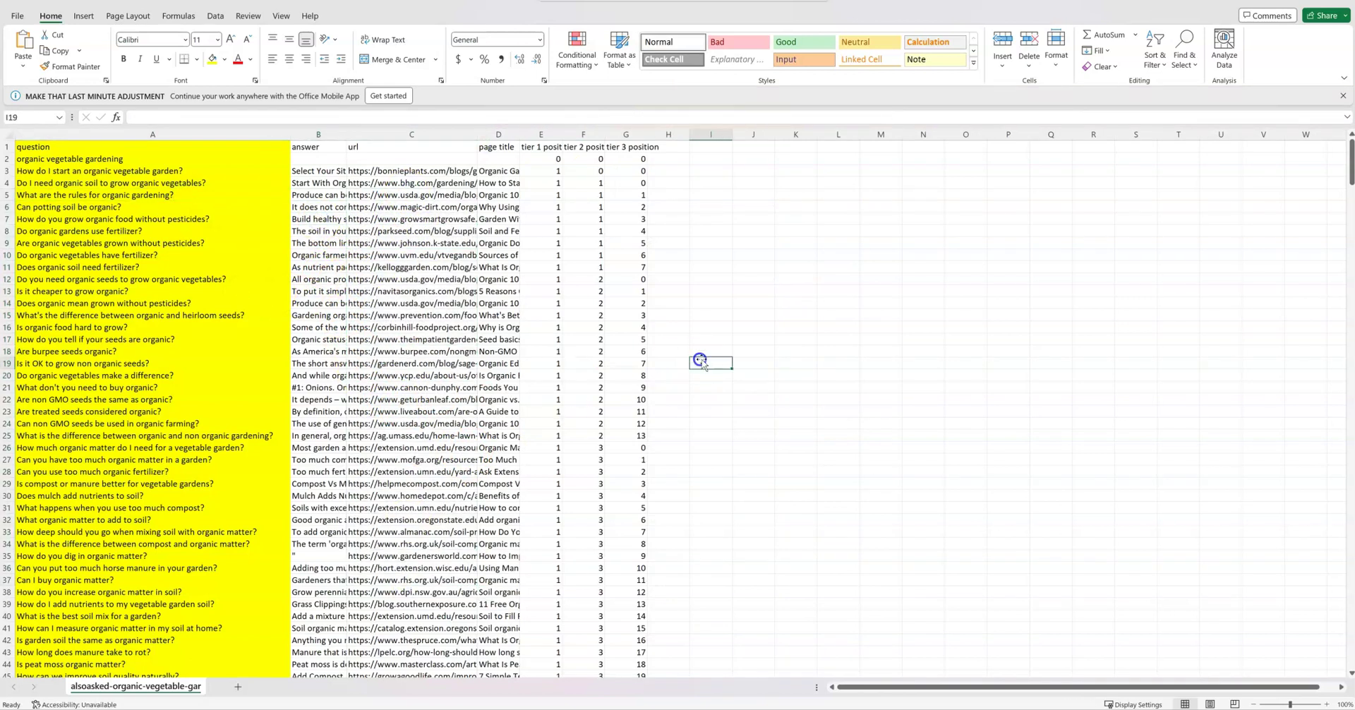
- Fit the page title column to its contents and look over the page titles and tier position columns
double_click(520, 136)
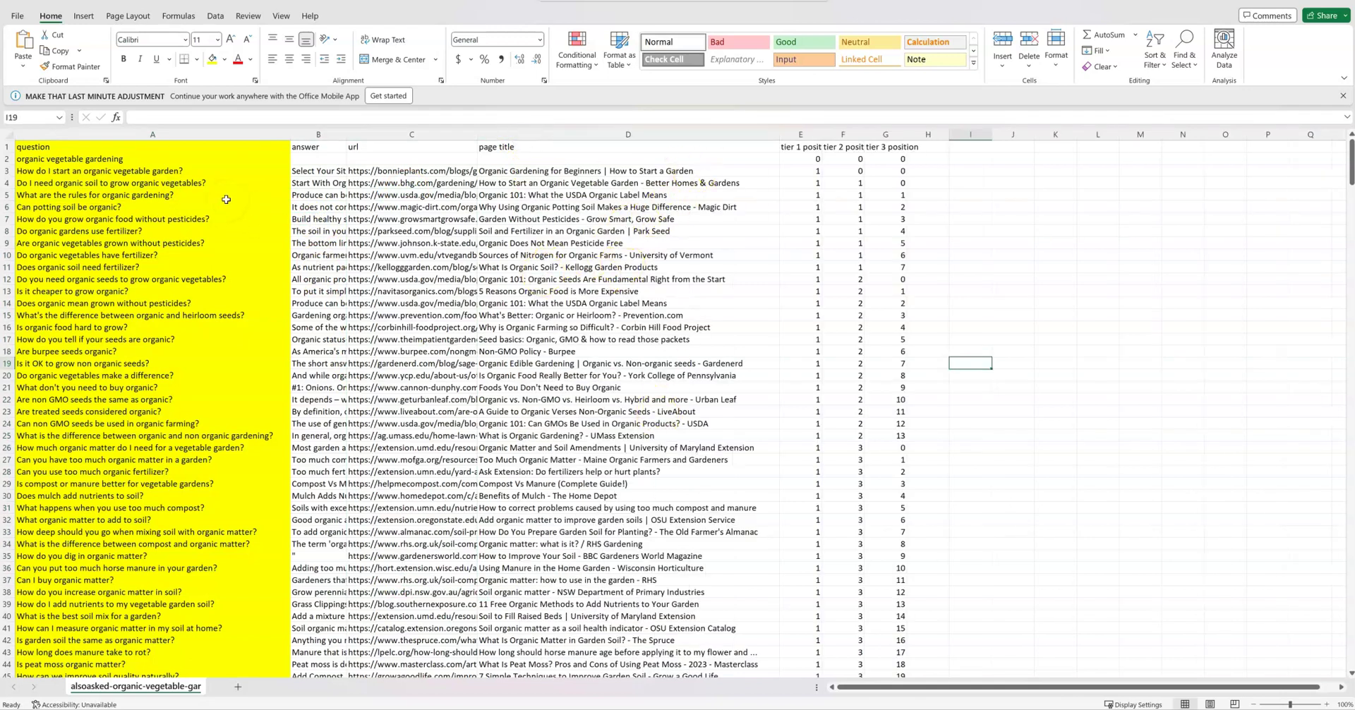
drag(206, 170, 206, 593)
click(713, 300)
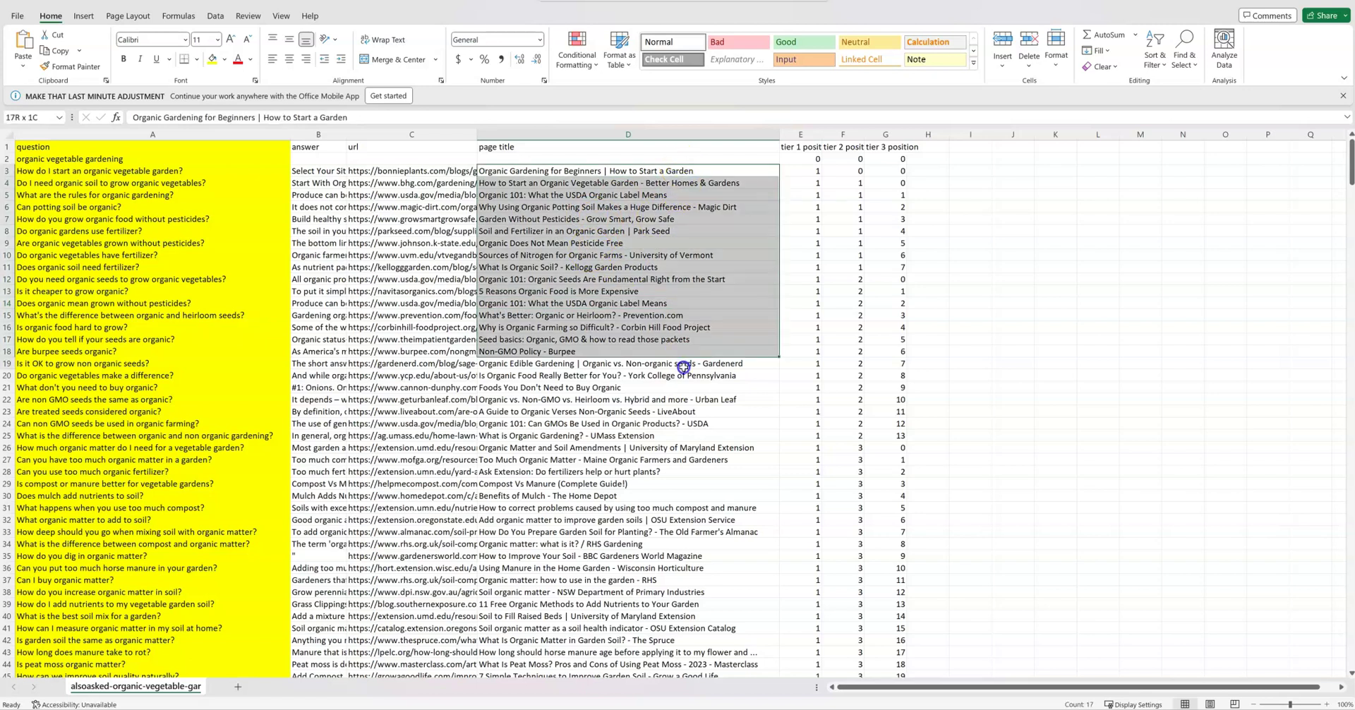
click(934, 281)
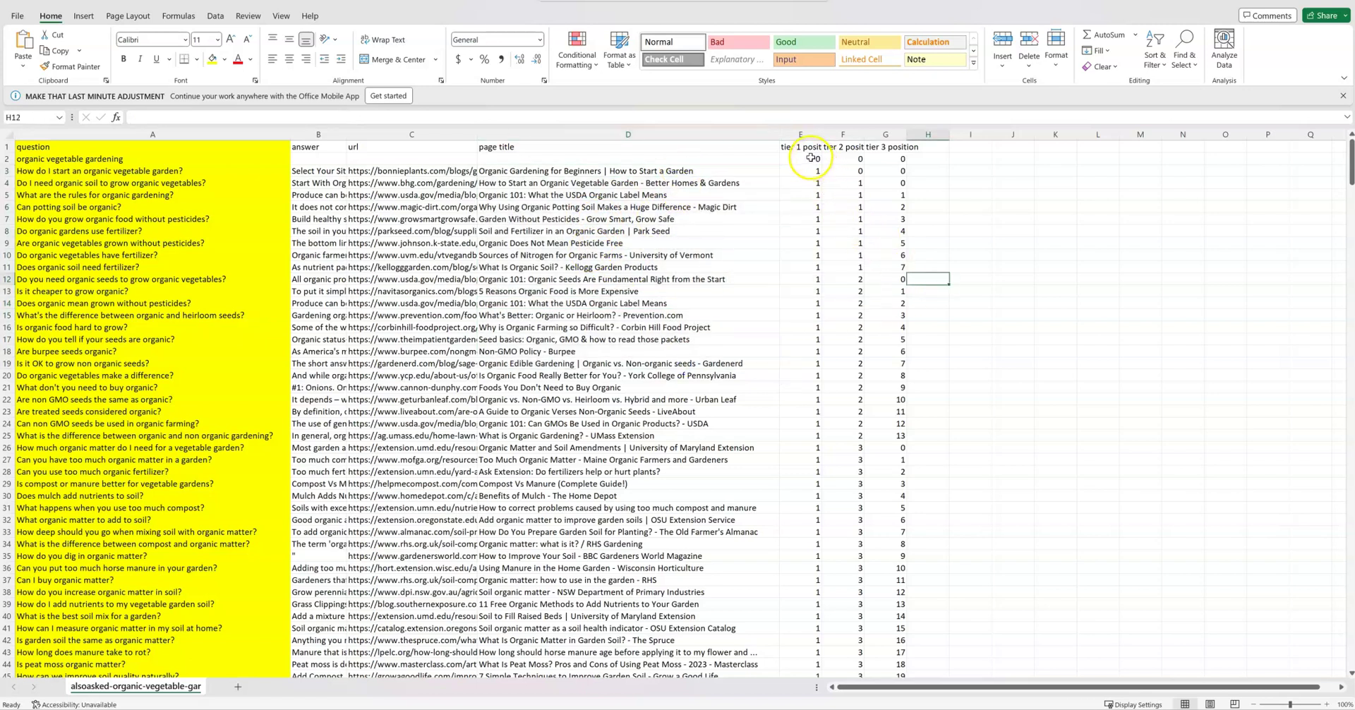
click(810, 158)
click(890, 159)
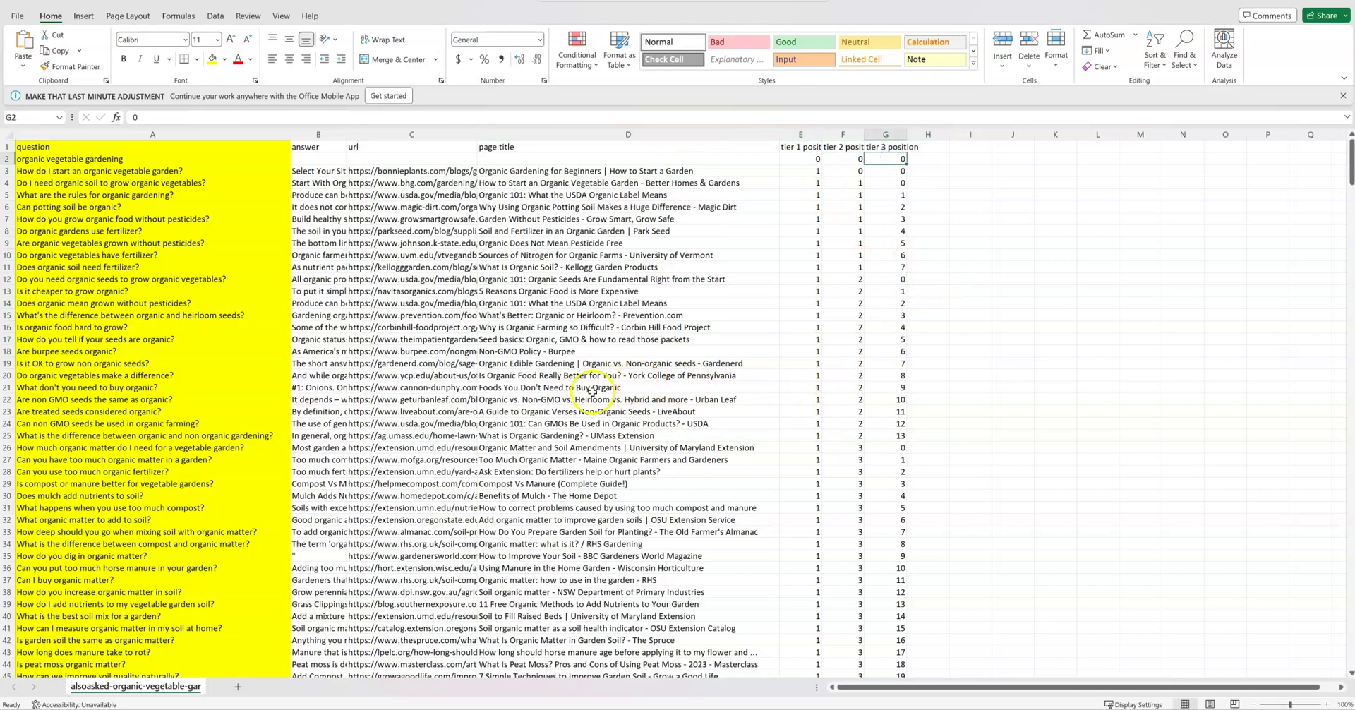
- Look through the question list again from the lower rows back up to the first questions
scroll(650, 427, down, 20)
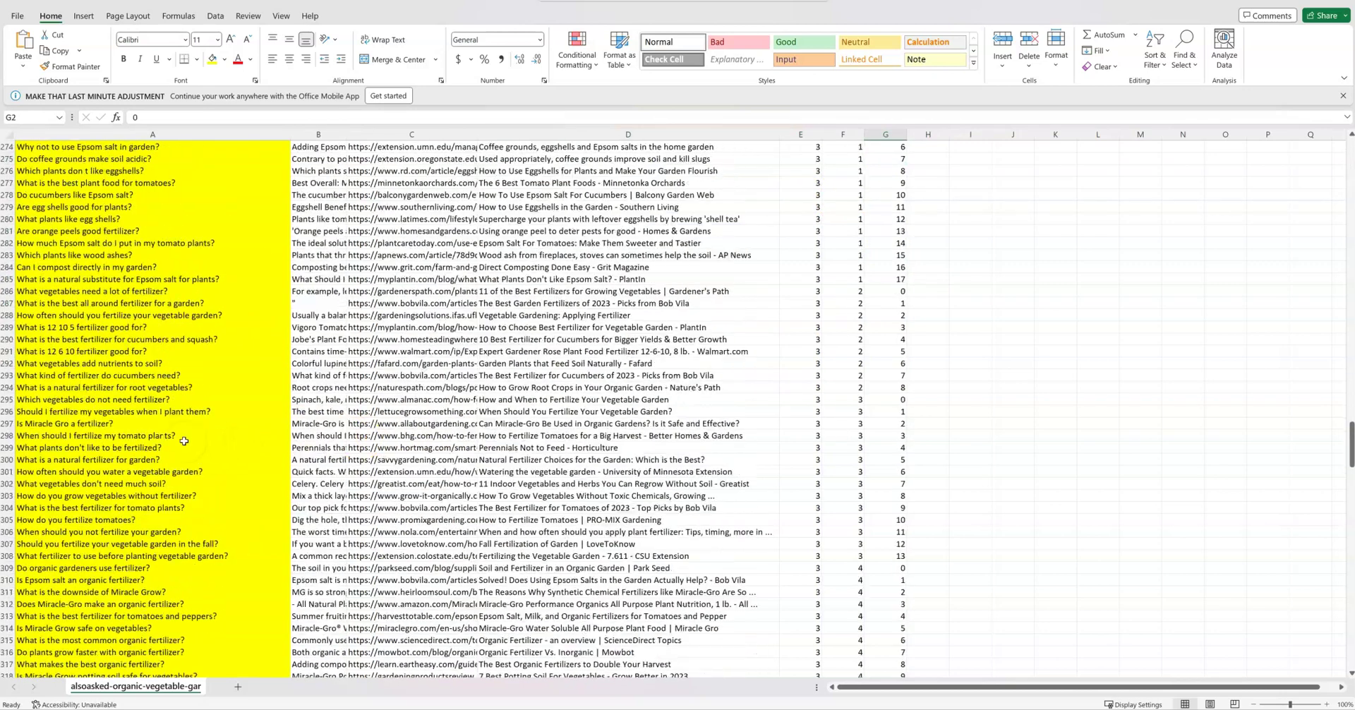
scroll(193, 605, down, 6)
drag(180, 667, 192, 78)
click(154, 279)
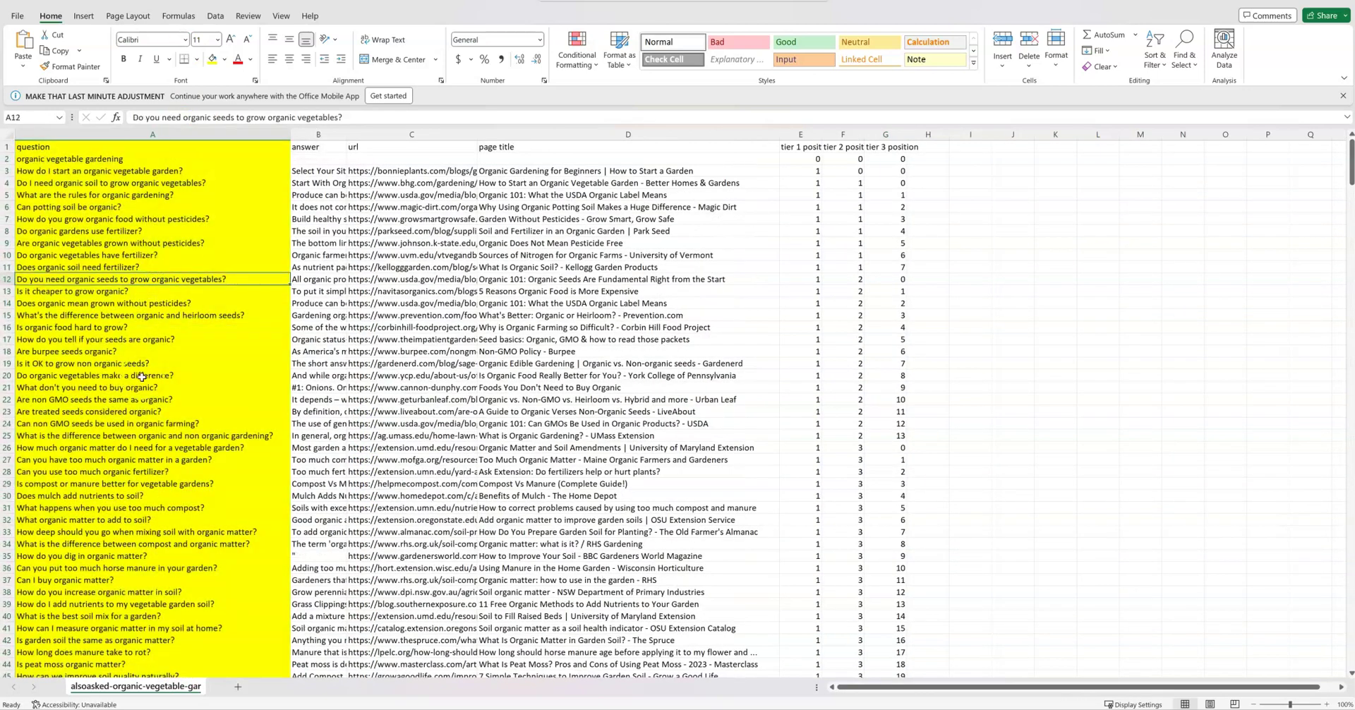
- Copy the question "What is the difference between organic and non organic gardening?" and switch to InstaKeywords in the browser
click(89, 437)
key(ctrl+c)
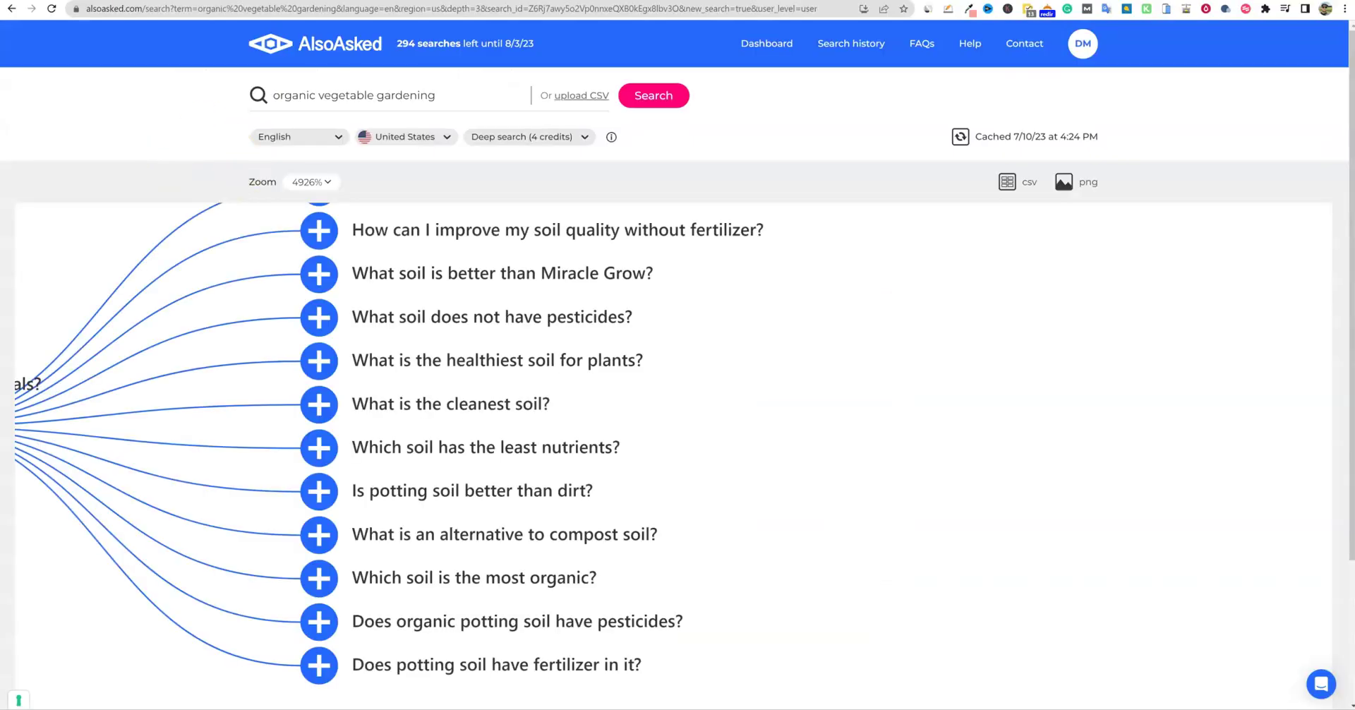
key(ctrl+Tab)
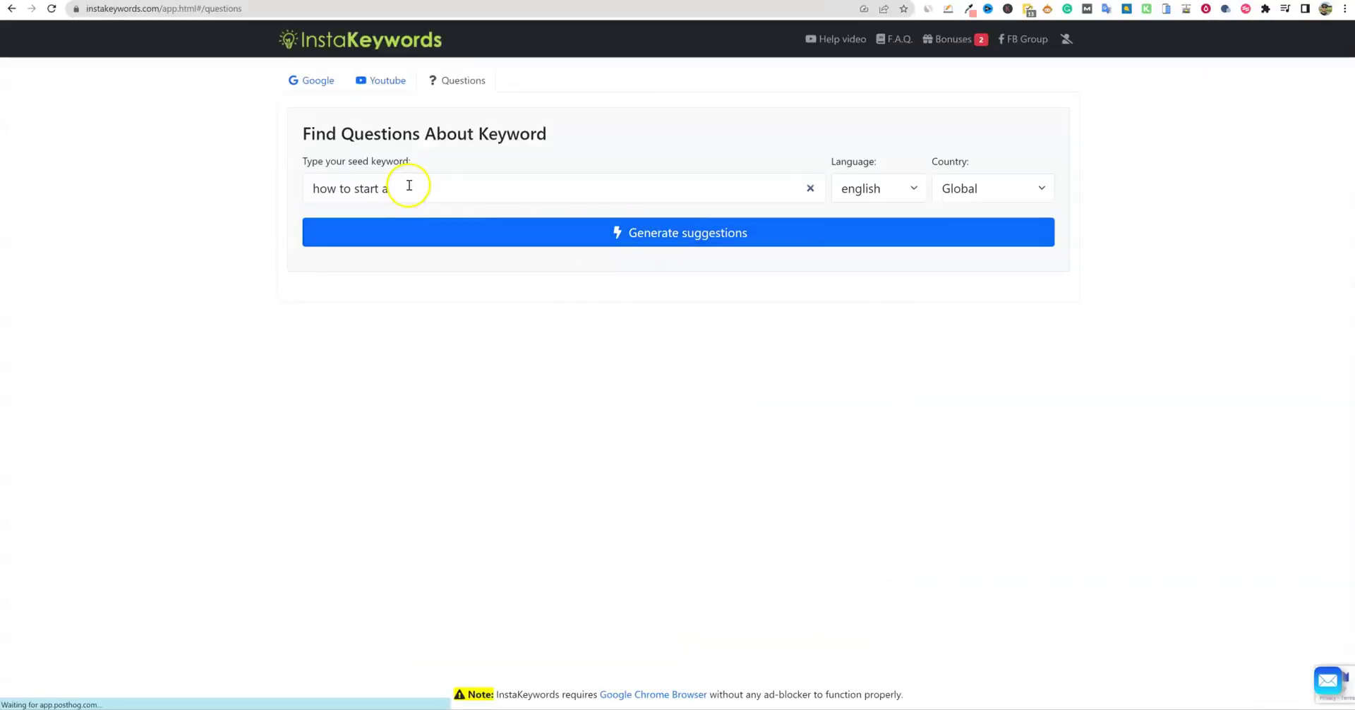
- Open Google Keyword Research, replace the seed keyword with the copied question, and generate suggestions
drag(408, 184, 299, 190)
click(317, 82)
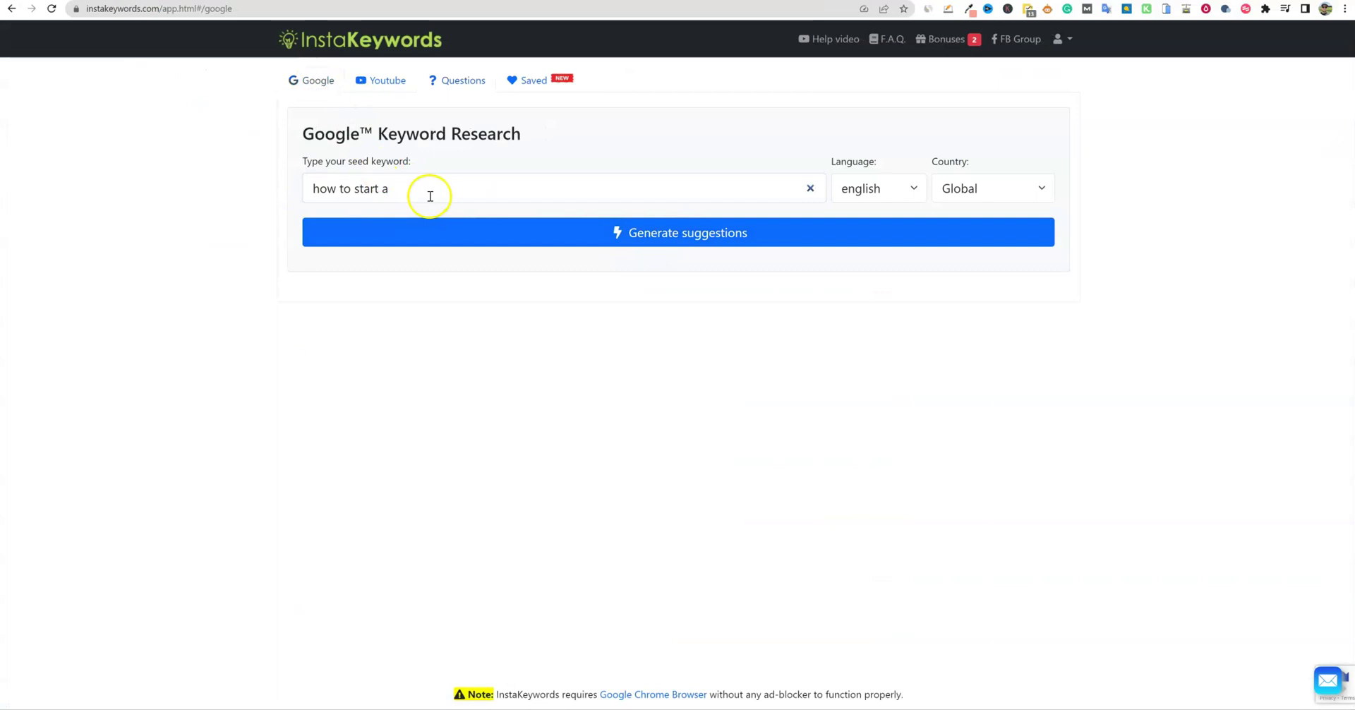
drag(435, 191, 314, 192)
key(ctrl+v)
click(626, 235)
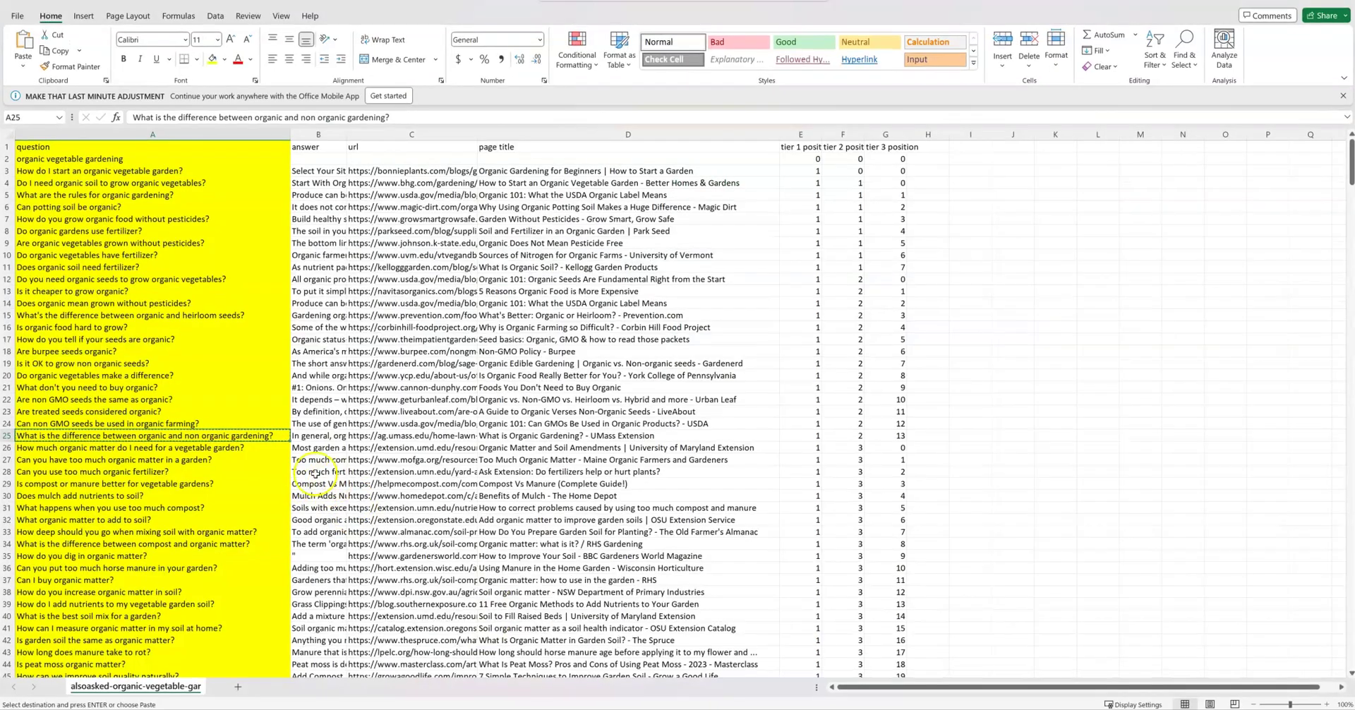
- Return to the AlsoAsked results and examine the organic vegetable gardening question map, both as a whole and around its soil branches
scroll(678, 410, down, 3)
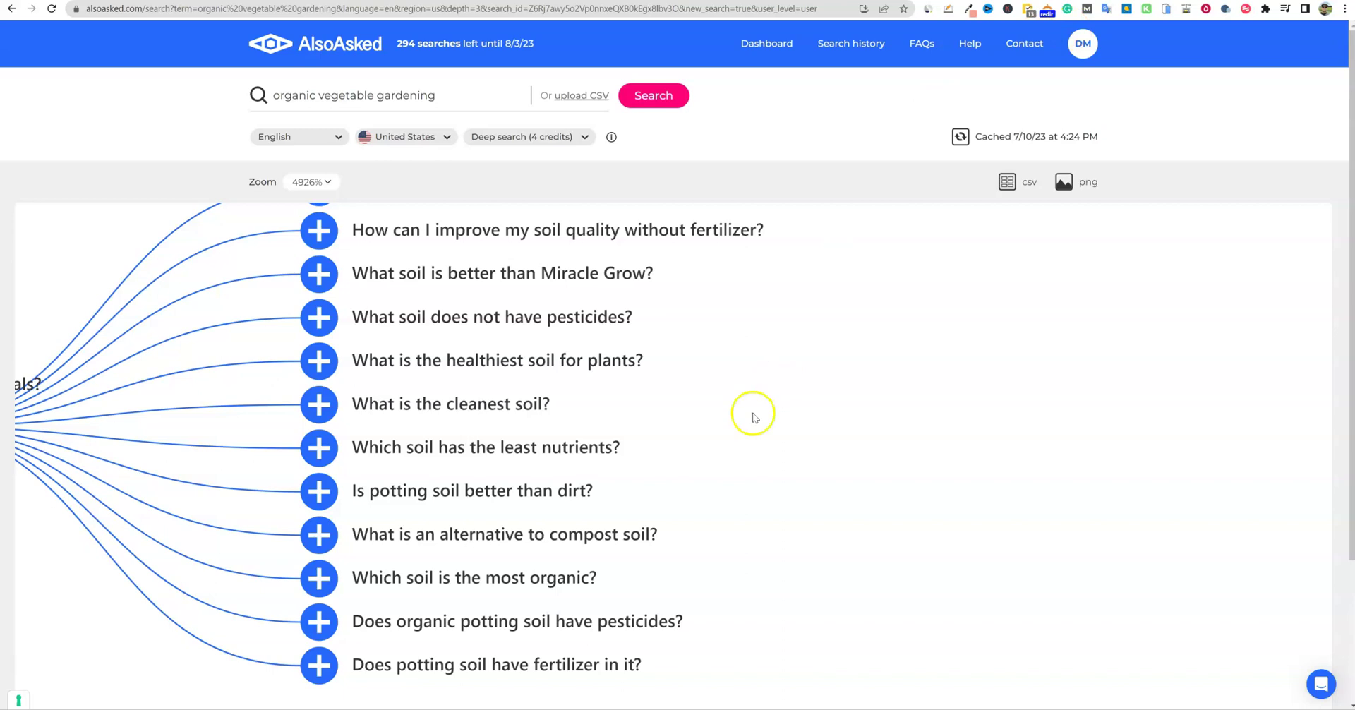
scroll(677, 454, down, 5)
scroll(676, 460, up, 5)
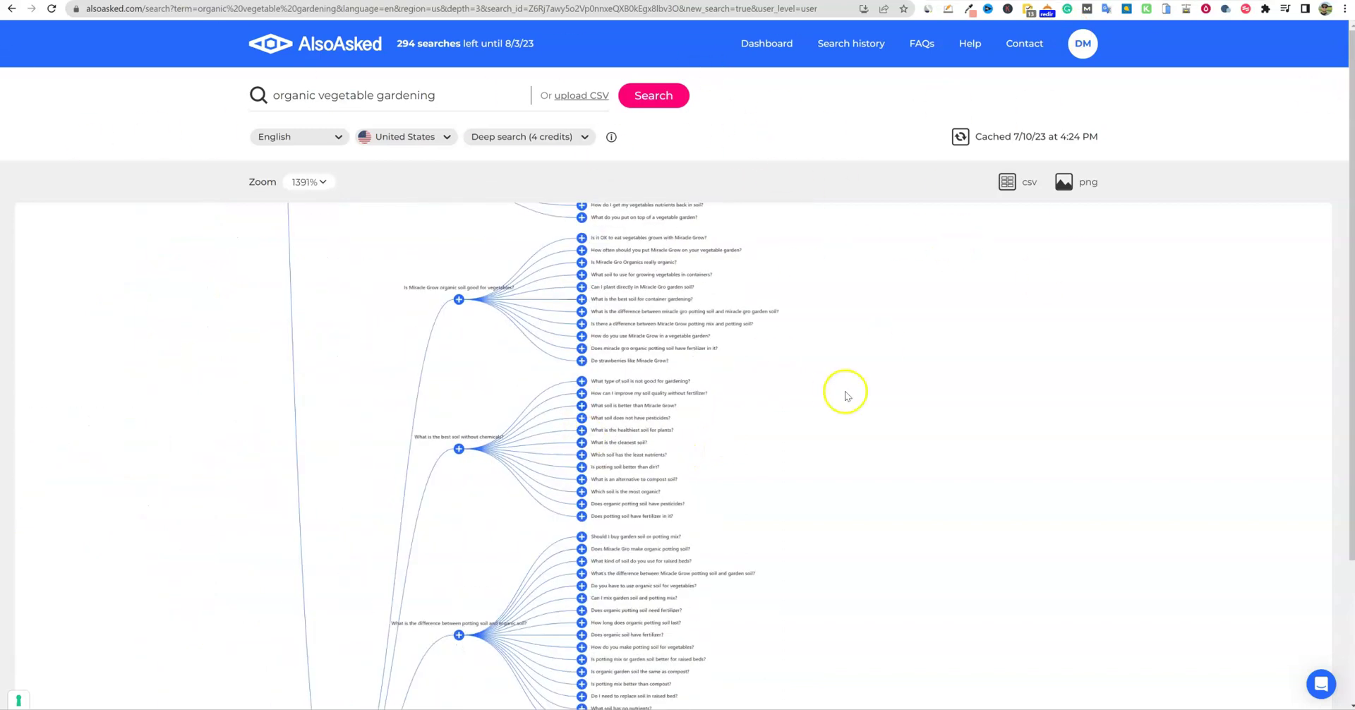
scroll(671, 423, down, 10)
drag(757, 531, 678, 484)
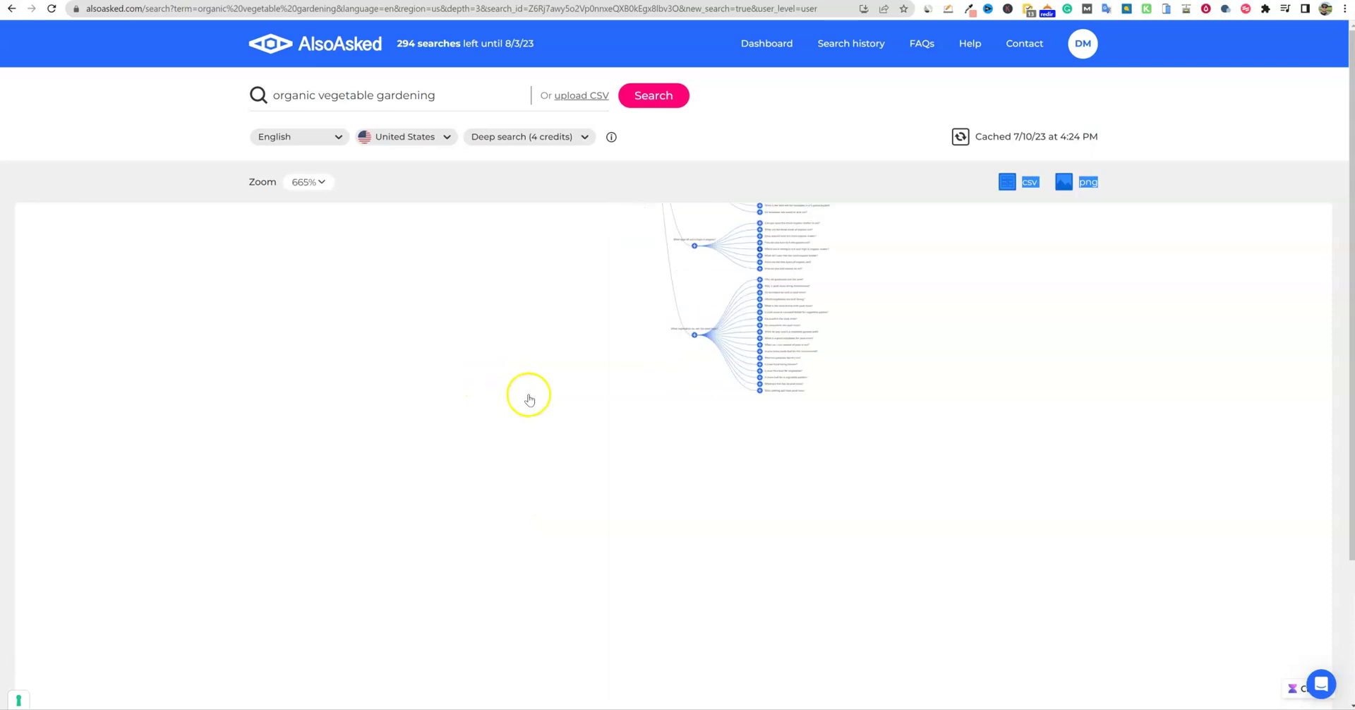
scroll(531, 402, down, 6)
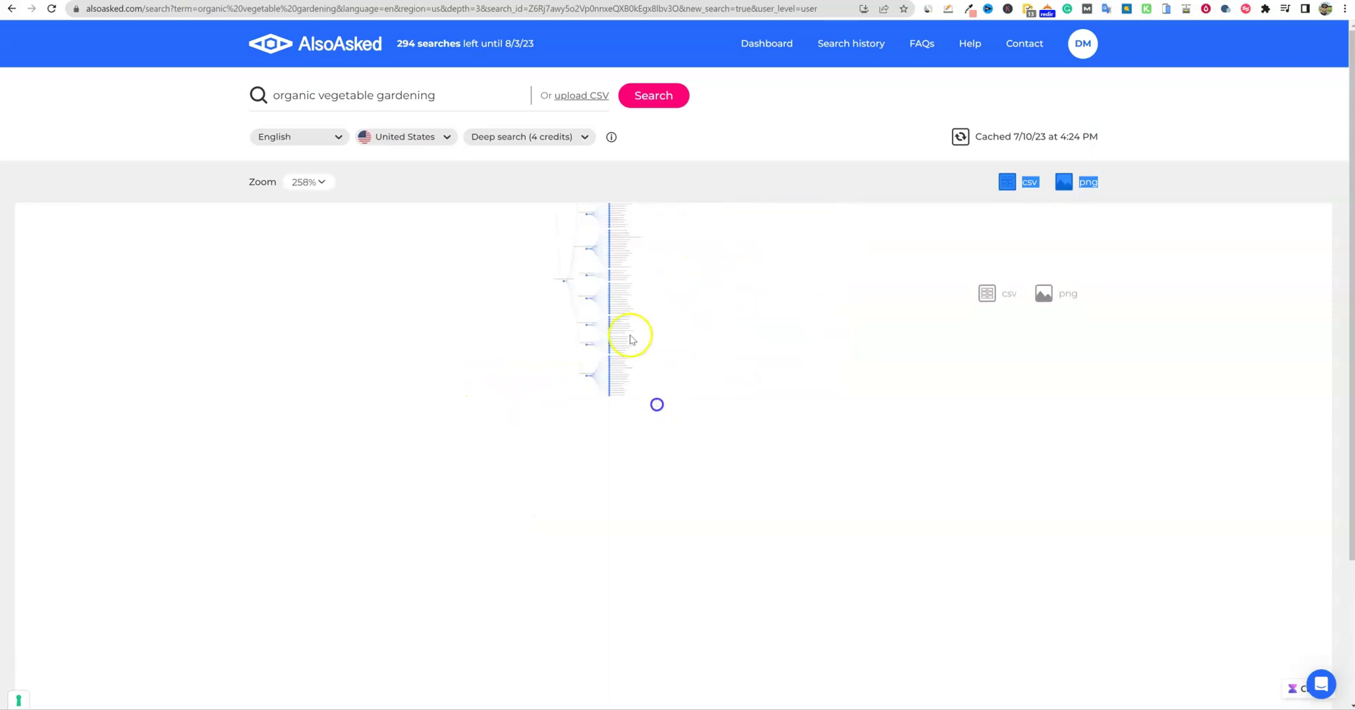
scroll(611, 422, up, 15)
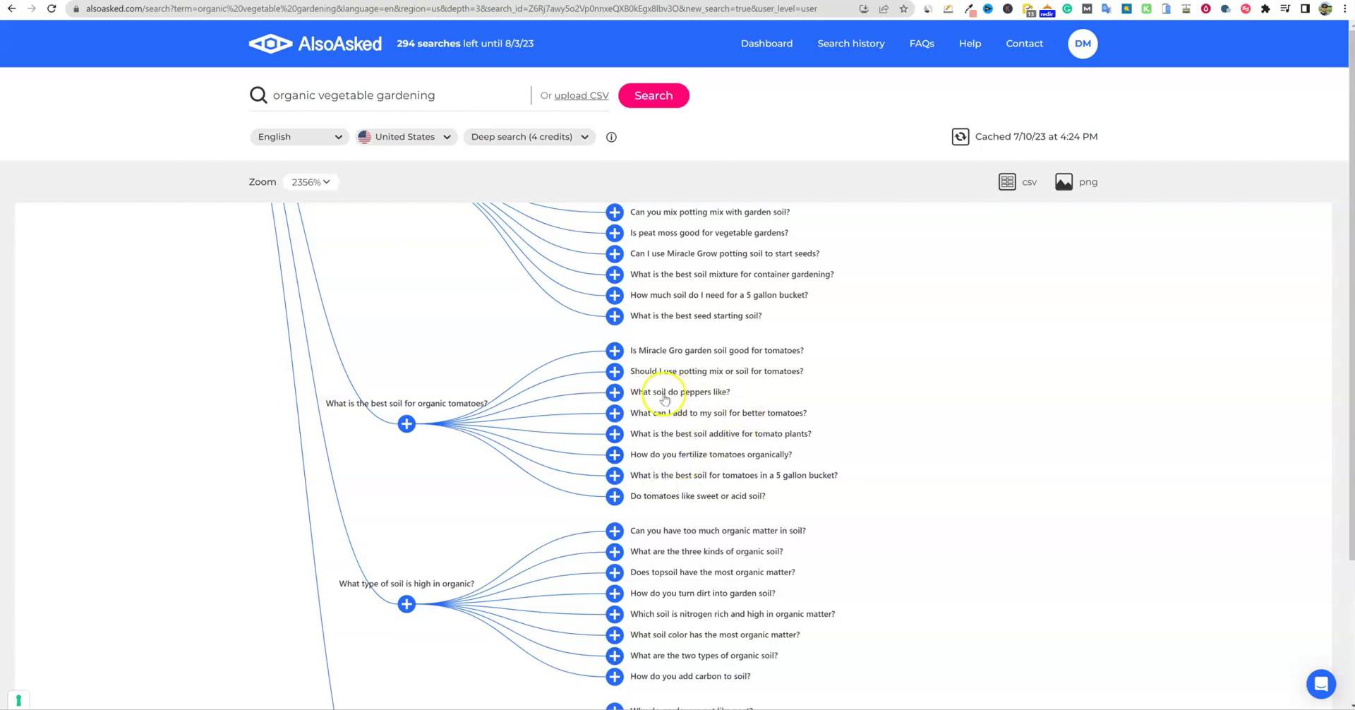
scroll(660, 394, down, 2)
scroll(662, 398, down, 2)
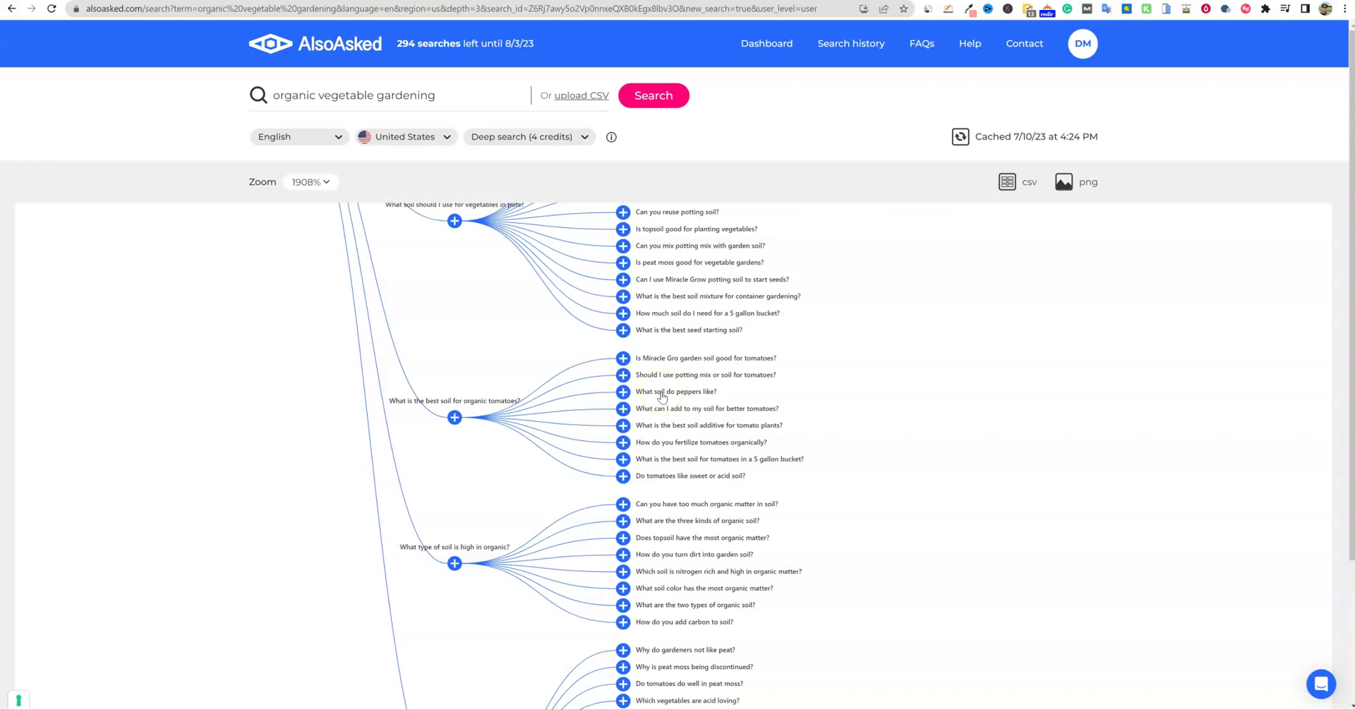